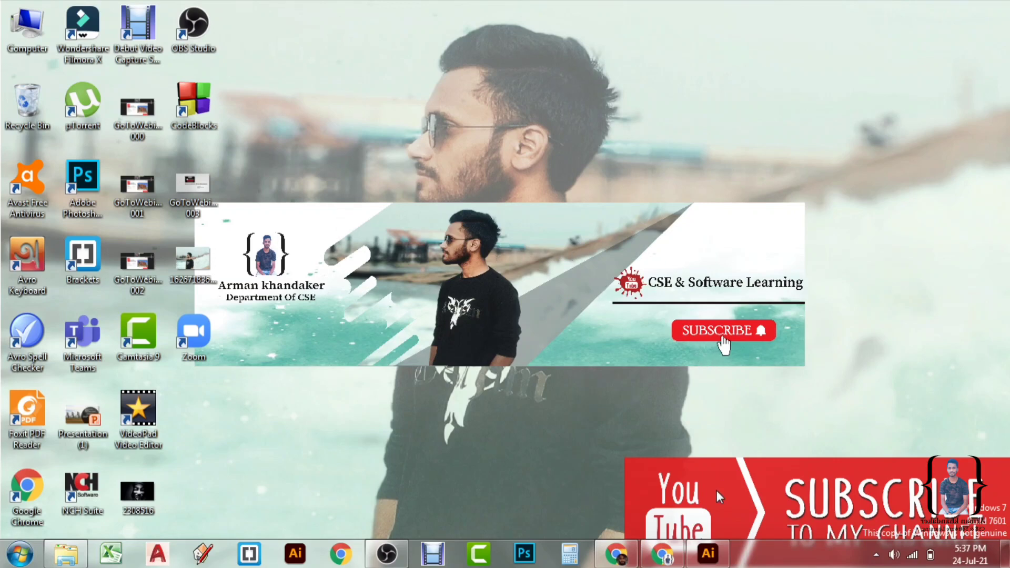
Switch to Illustrator and start a new document with its width set to 2560 px
{"action": "mouse_move", "coordinate": [710, 554]}
{"action": "left_click", "coordinate": [711, 525]}
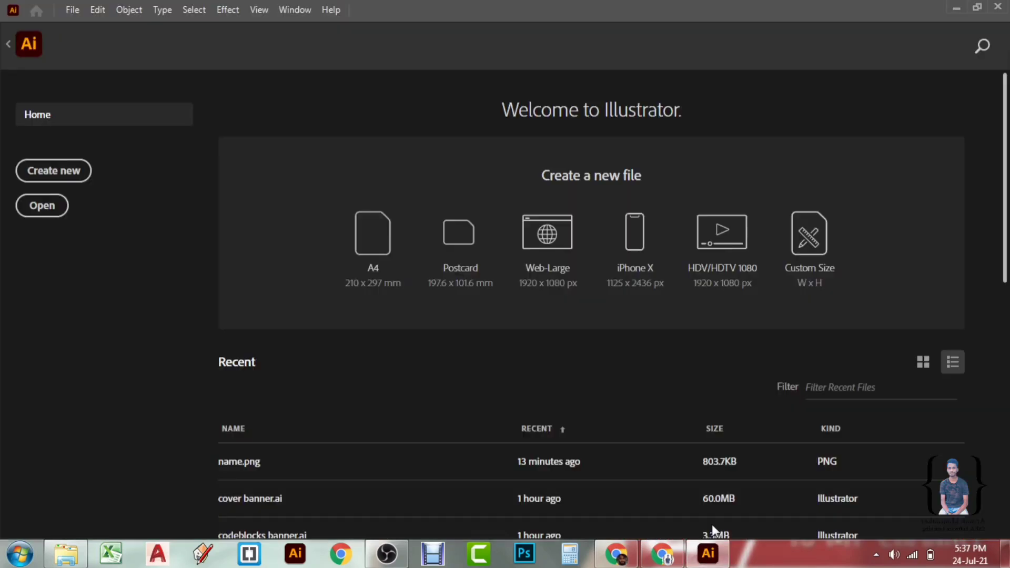
{"action": "left_click", "coordinate": [88, 172]}
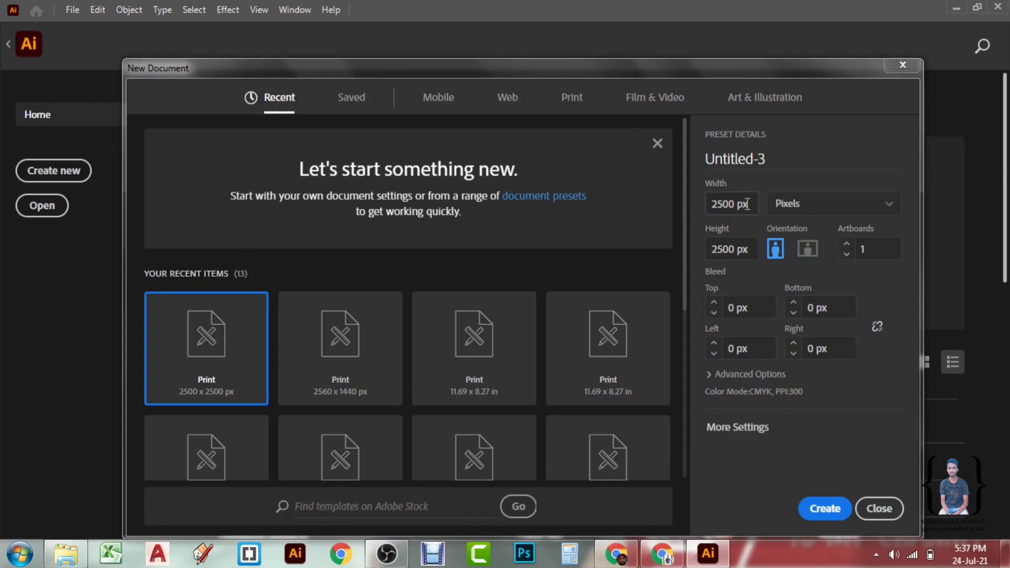
{"action": "left_click_drag", "start_coordinate": [735, 203], "coordinate": [706, 205]}
{"action": "type", "text": "2530"}
{"action": "key", "text": "BackSpace"}
{"action": "key", "text": "BackSpace"}
{"action": "type", "text": "60"}
Set the new document's height to 1440 px in landscape orientation and create it
{"action": "left_click_drag", "start_coordinate": [737, 246], "coordinate": [688, 261]}
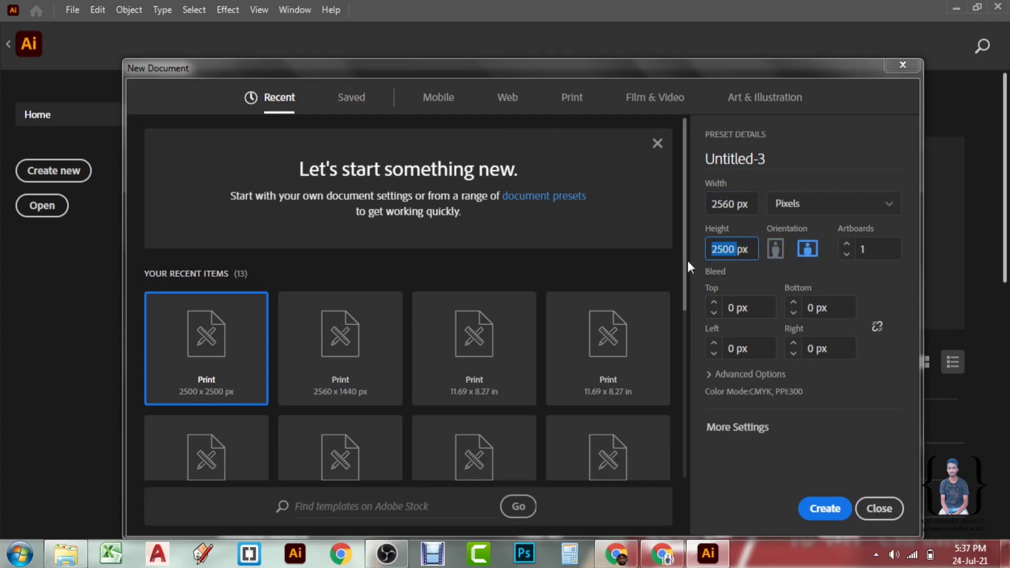
{"action": "type", "text": "1440"}
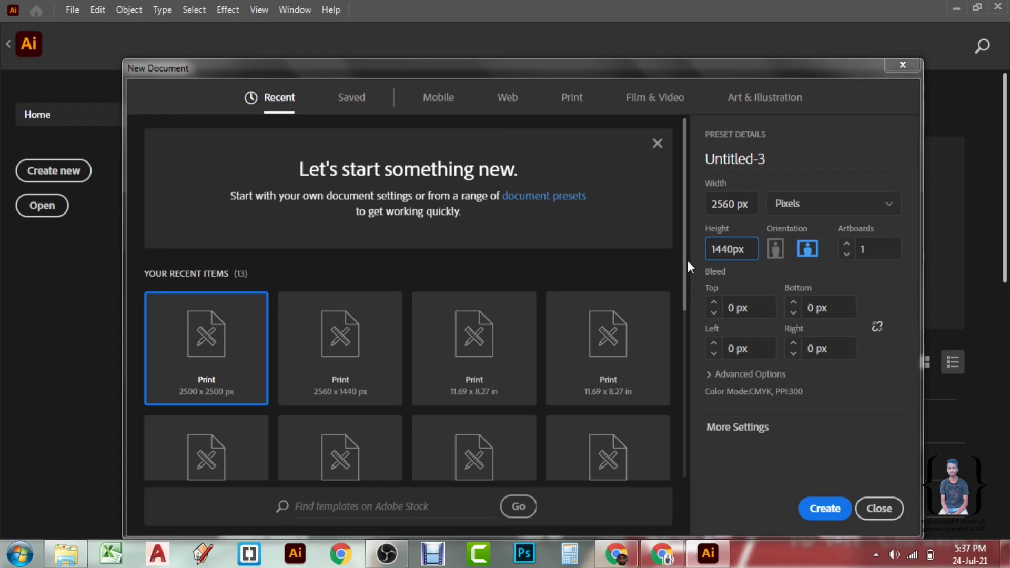
{"action": "left_click", "coordinate": [892, 301]}
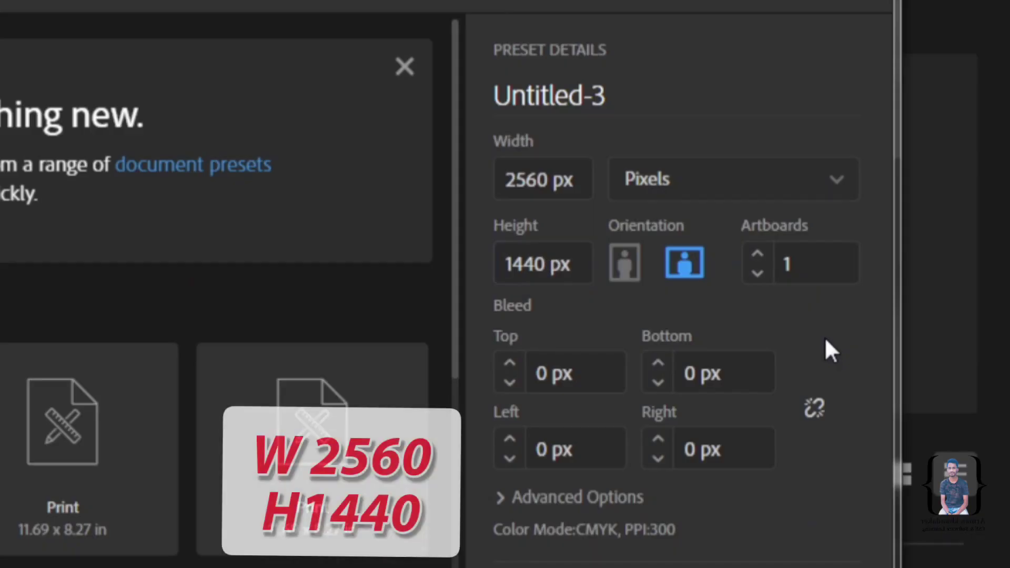
{"action": "left_click", "coordinate": [625, 263]}
{"action": "left_click", "coordinate": [683, 263]}
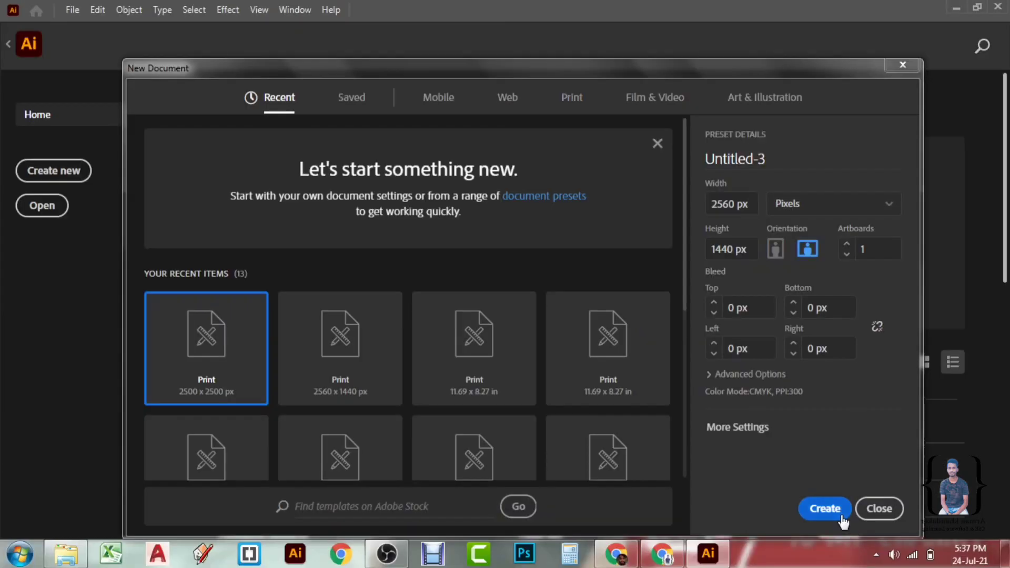
{"action": "left_click", "coordinate": [836, 508]}
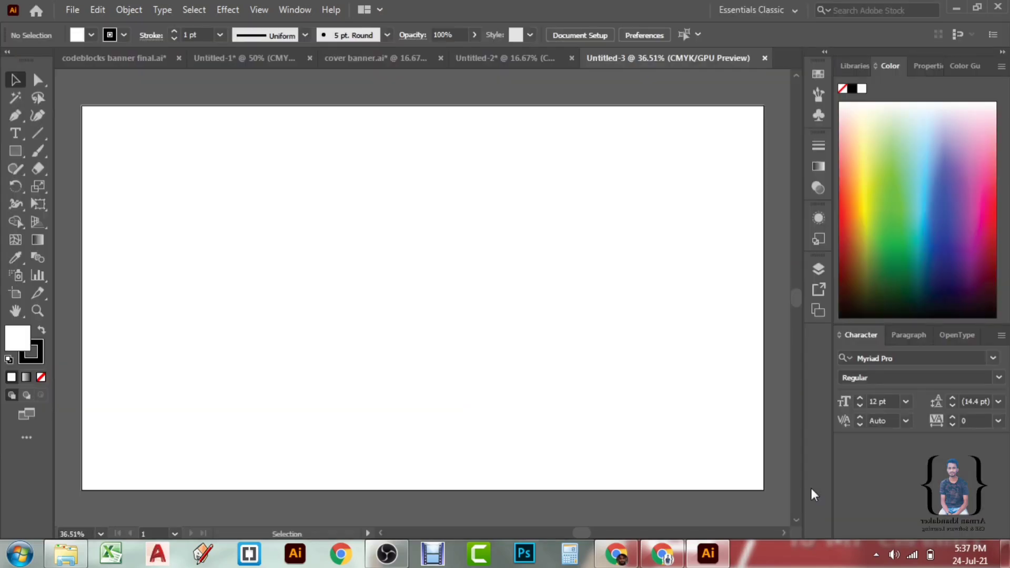
Draw a rectangle covering the whole artboard and fill it with a pale blue-green colour
{"action": "scroll", "coordinate": [466, 353], "scroll_direction": "down", "scroll_amount": 1}
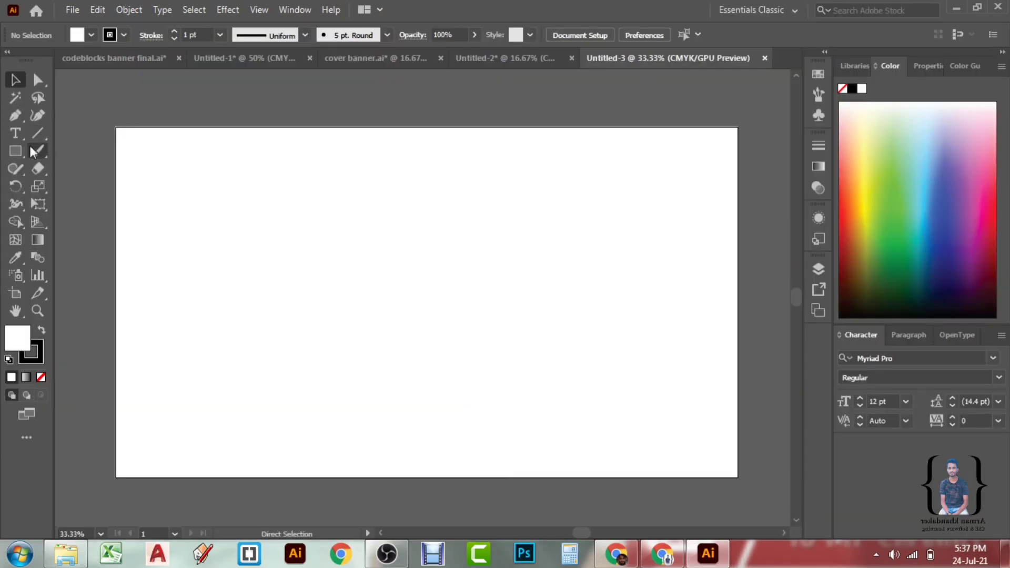
{"action": "left_click", "coordinate": [17, 154]}
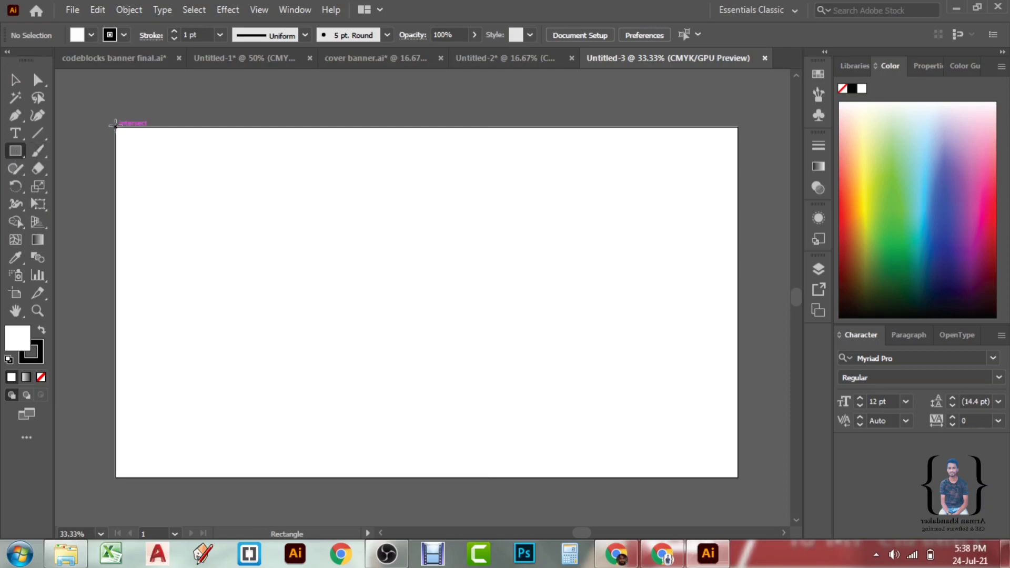
{"action": "left_click_drag", "start_coordinate": [115, 124], "coordinate": [738, 477]}
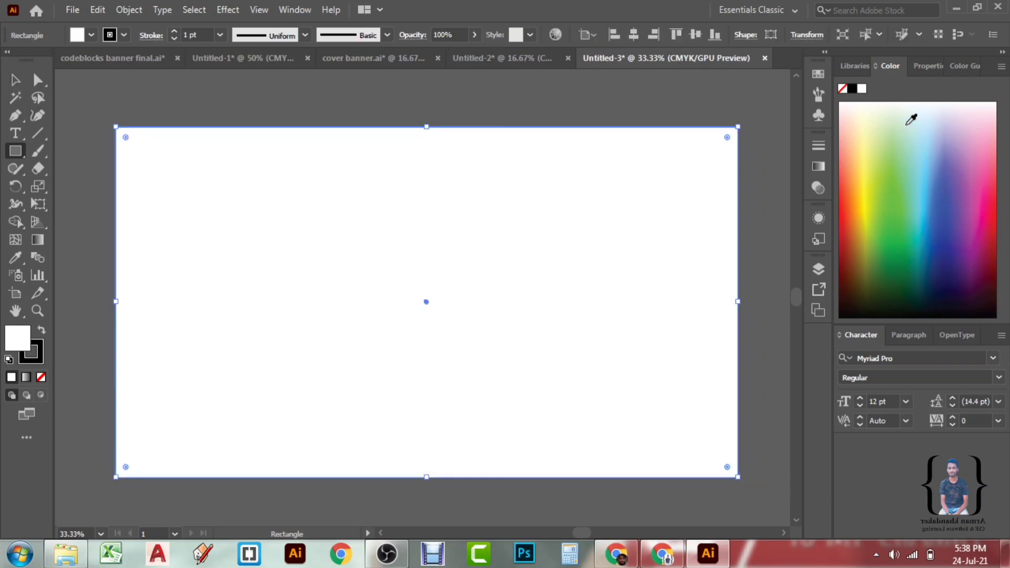
{"action": "left_click", "coordinate": [913, 117]}
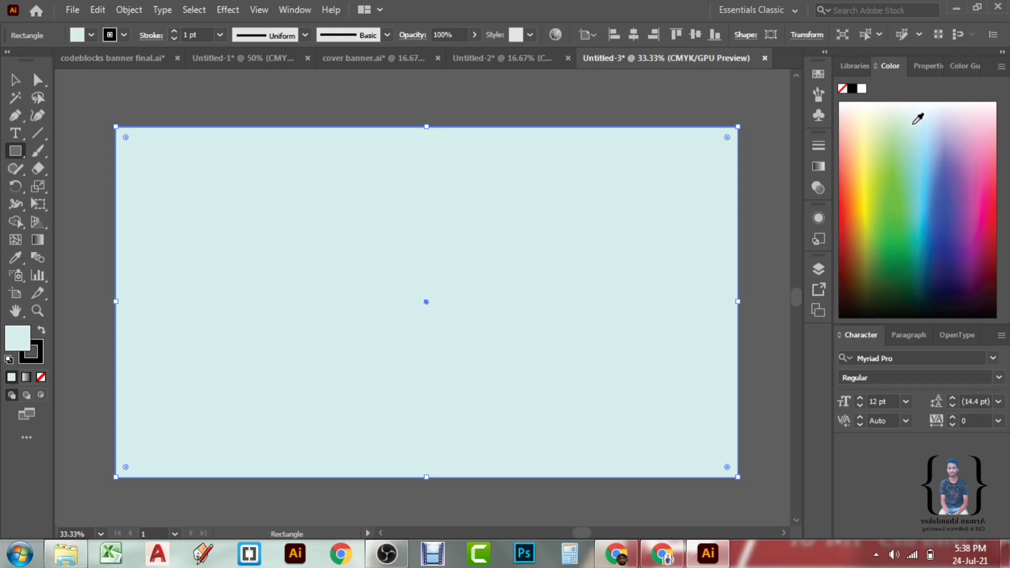
{"action": "left_click", "coordinate": [15, 80]}
{"action": "left_click", "coordinate": [174, 103]}
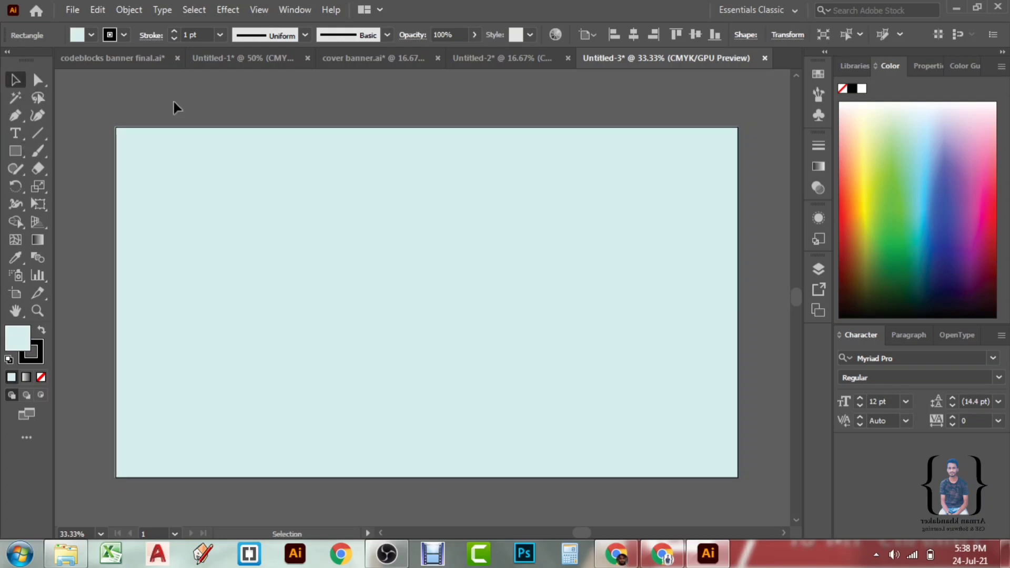
{"action": "left_click", "coordinate": [61, 188]}
Draw a second rectangle about 1573 × 405 px near the artboard's centre and set its X position to 1208 px
{"action": "left_click", "coordinate": [15, 151]}
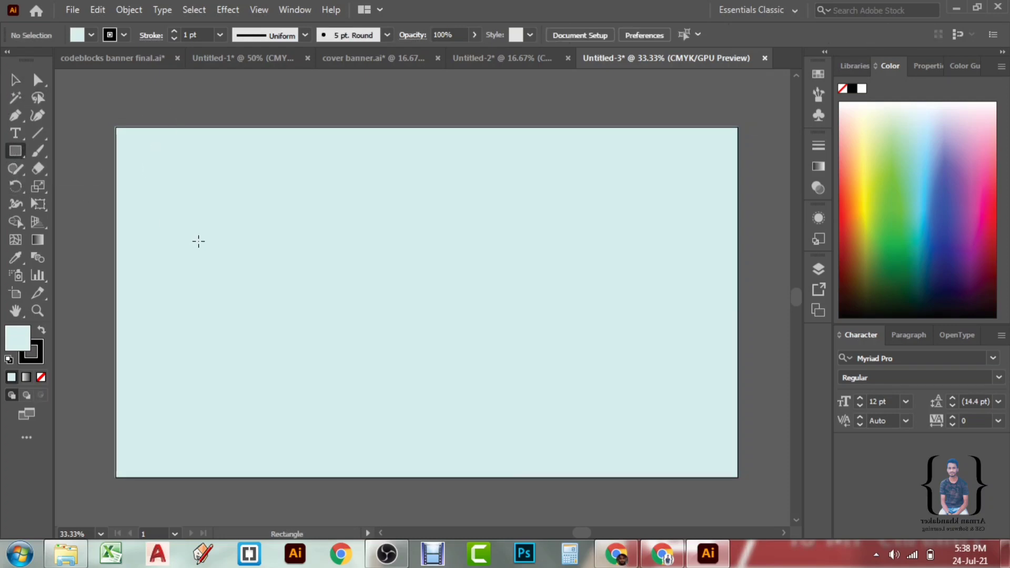
{"action": "left_click_drag", "start_coordinate": [228, 247], "coordinate": [610, 345]}
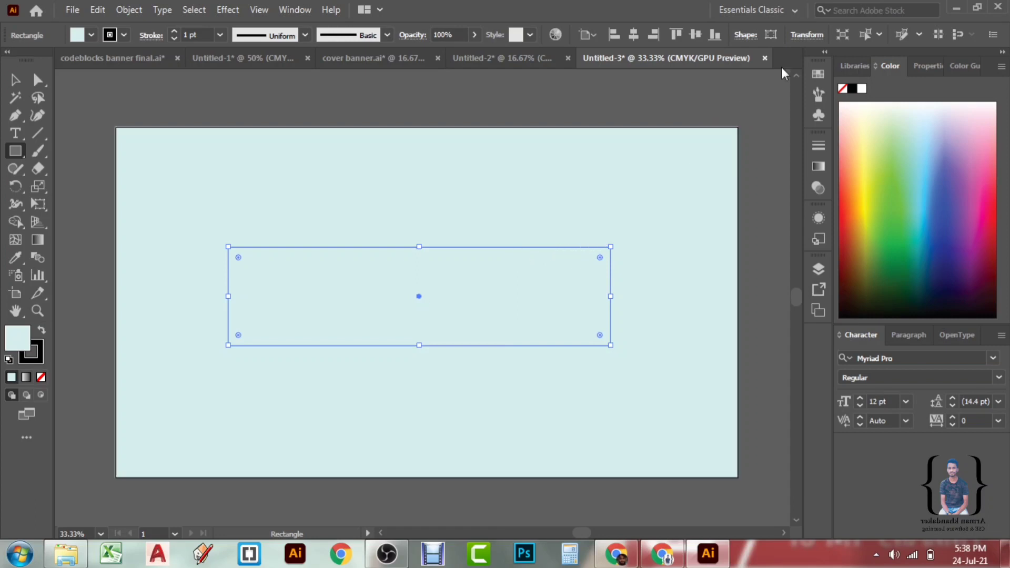
{"action": "left_click", "coordinate": [797, 38]}
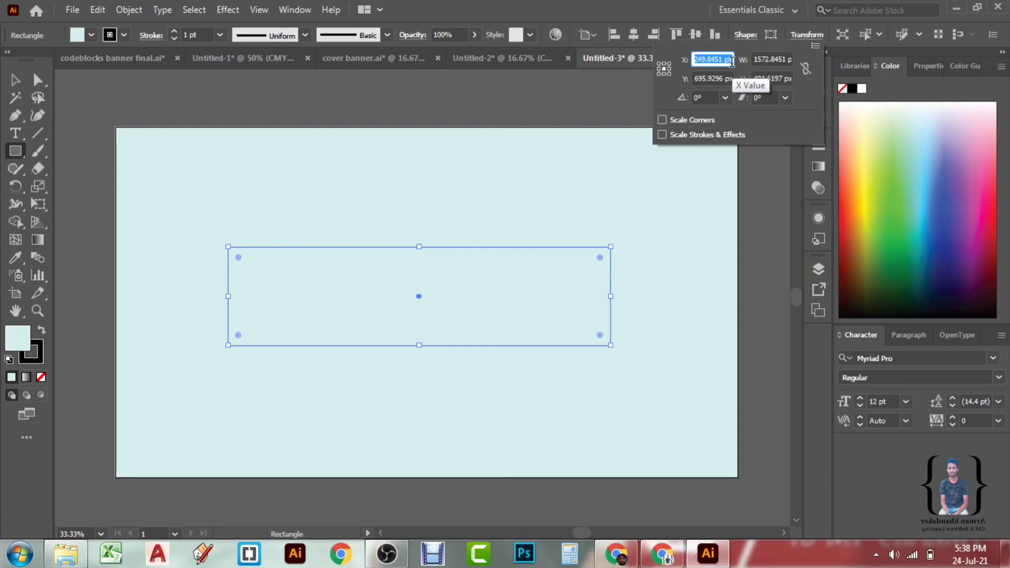
{"action": "type", "text": "12"}
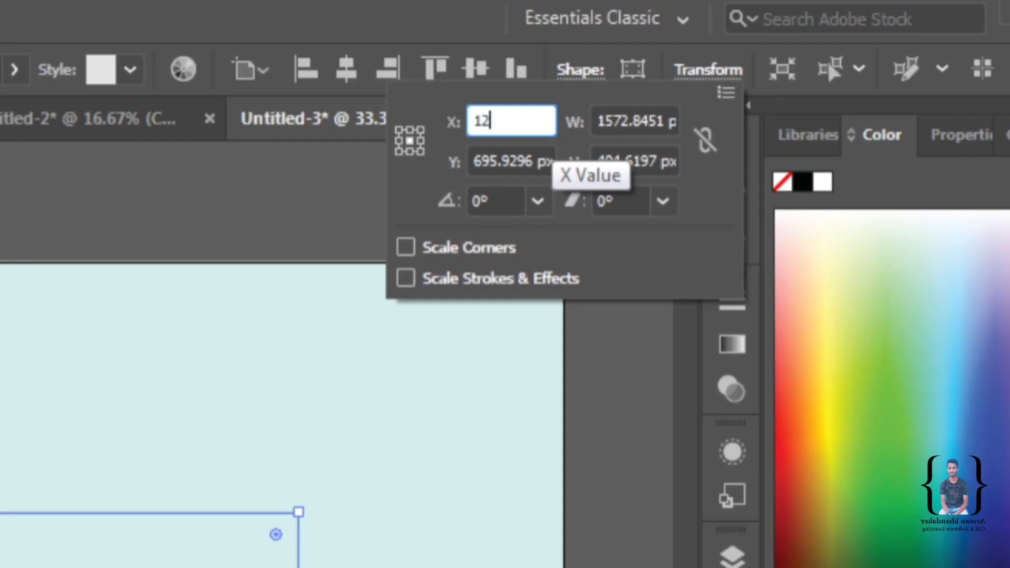
{"action": "type", "text": "08"}
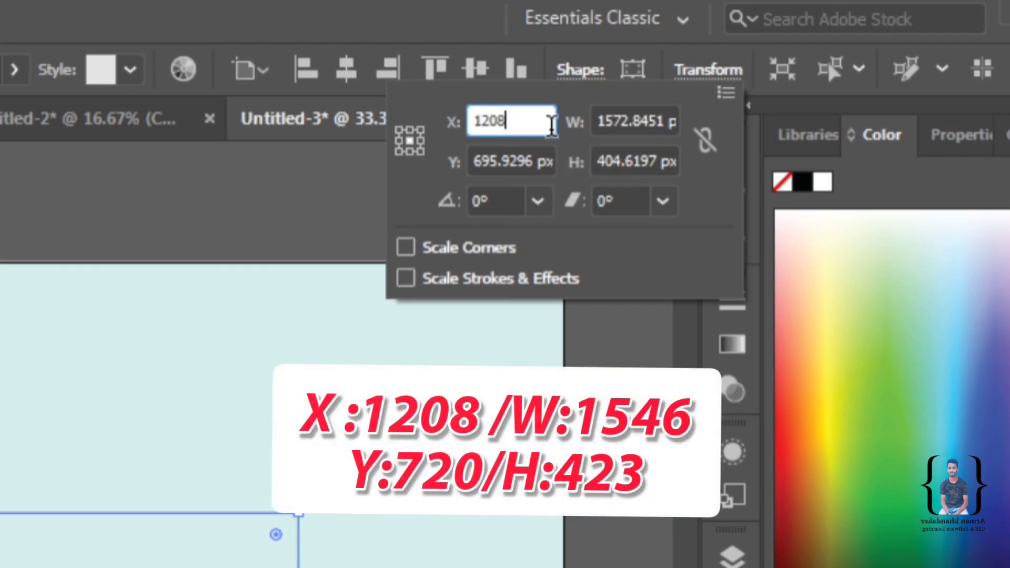
Set the inner rectangle's width to 1546 px, Y position to 720 px and height to 423 px
{"action": "left_click", "coordinate": [645, 117]}
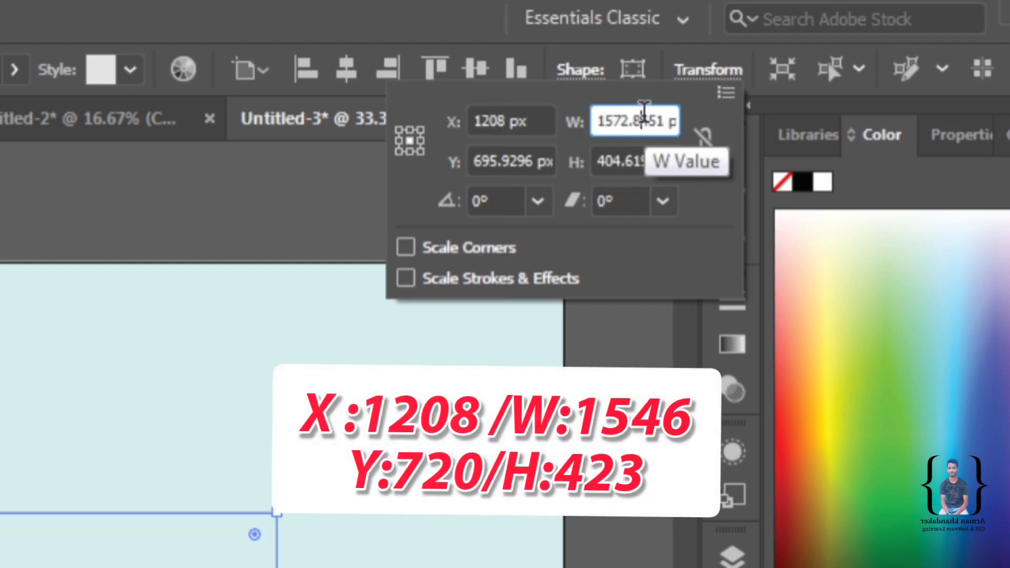
{"action": "double_click", "coordinate": [645, 116]}
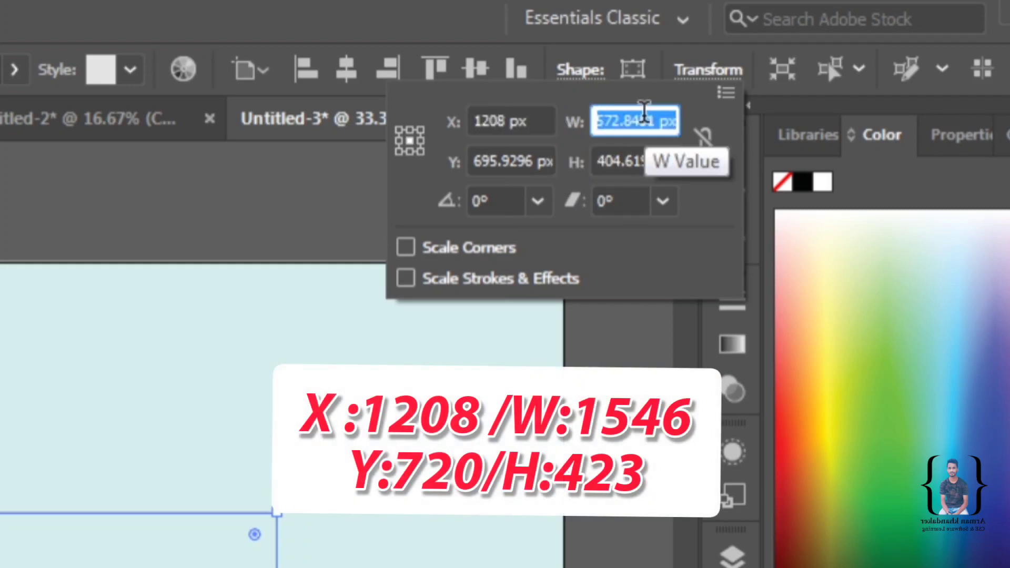
{"action": "type", "text": "154"}
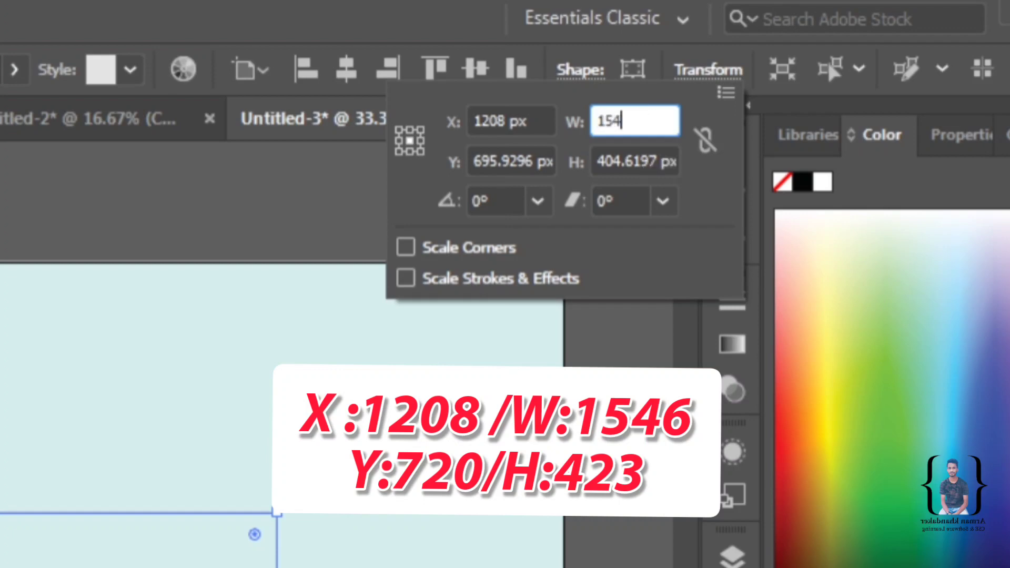
{"action": "type", "text": "6"}
{"action": "left_click", "coordinate": [526, 157]}
{"action": "double_click", "coordinate": [527, 158]}
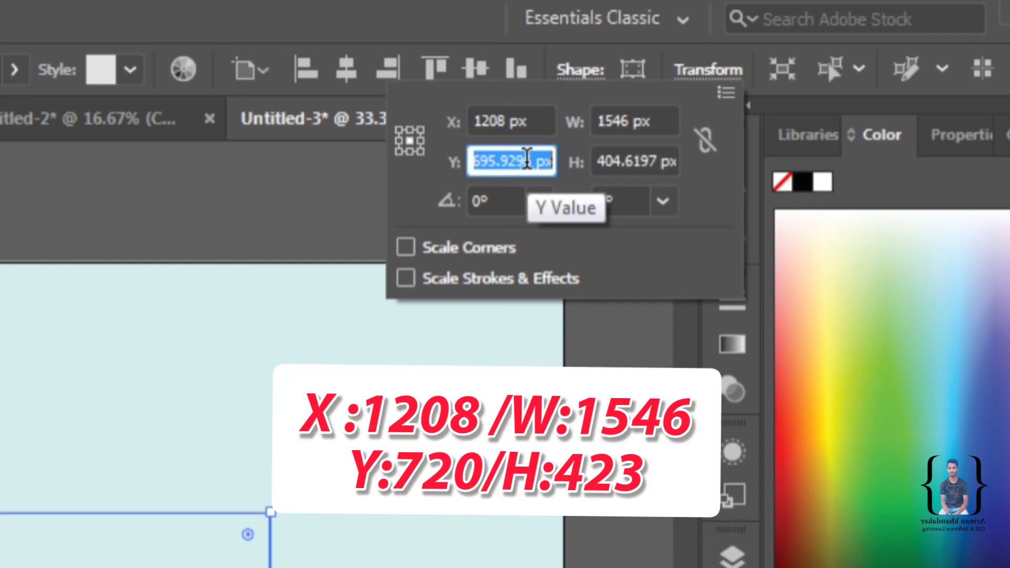
{"action": "type", "text": "720"}
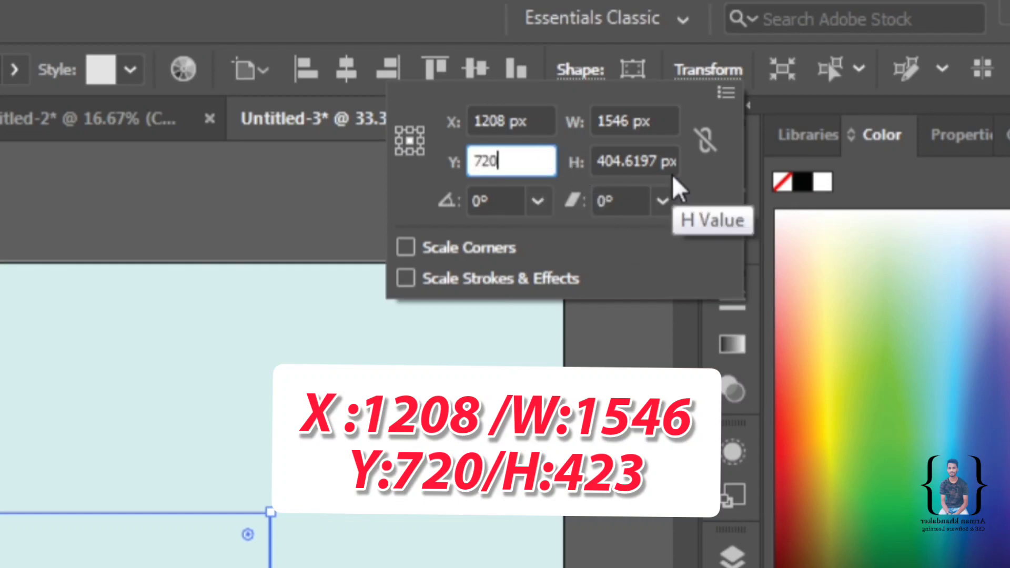
{"action": "double_click", "coordinate": [646, 155]}
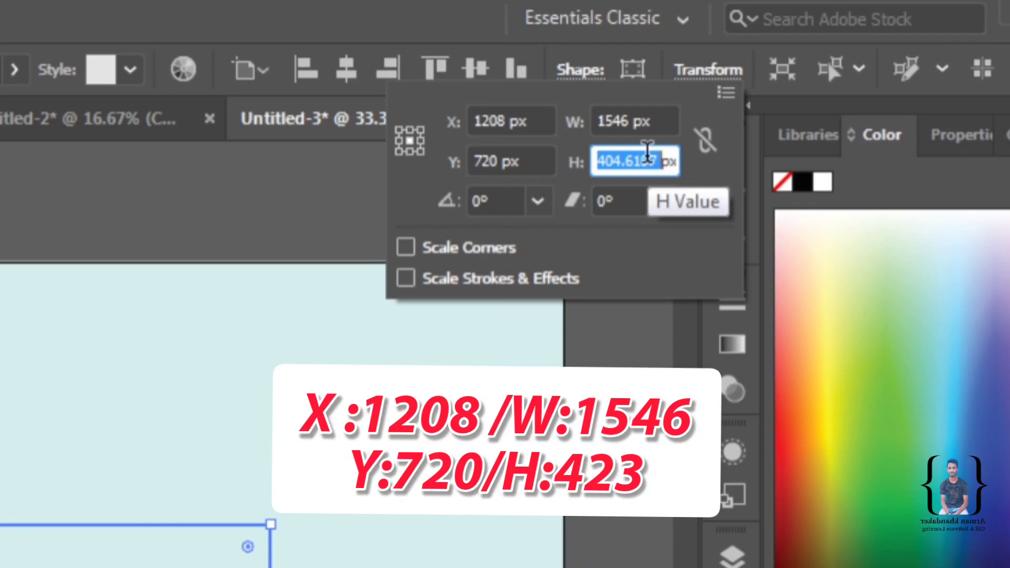
{"action": "type", "text": "423"}
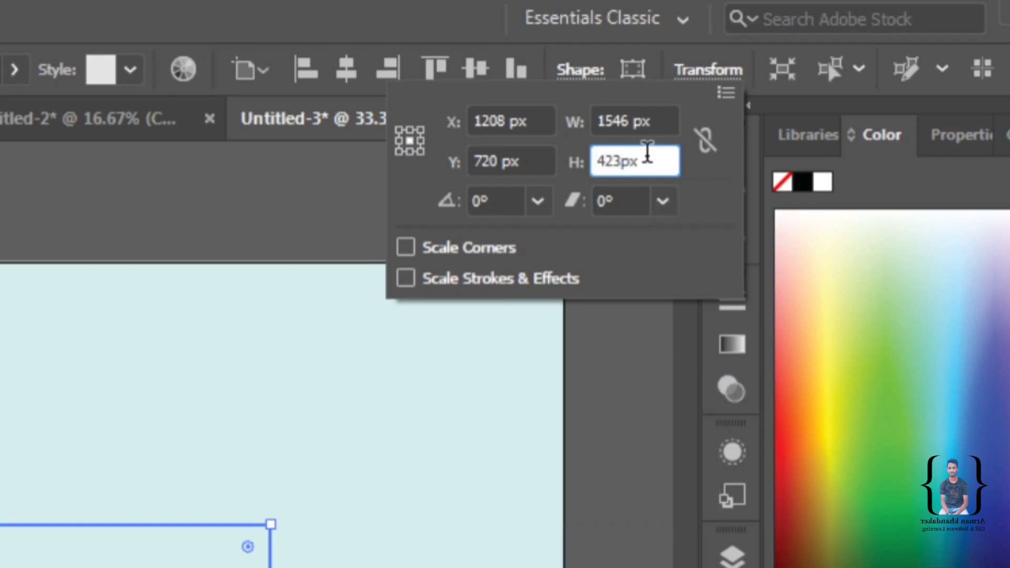
{"action": "key", "text": "Return"}
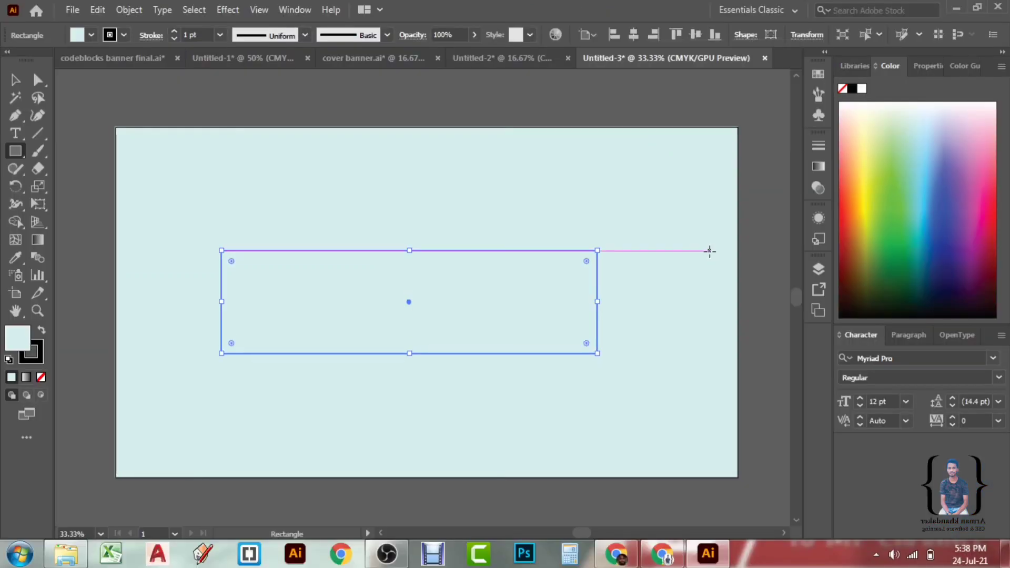
Move the inner rectangle sideways until it is horizontally centred on the artboard, then deselect it
{"action": "left_click", "coordinate": [21, 84]}
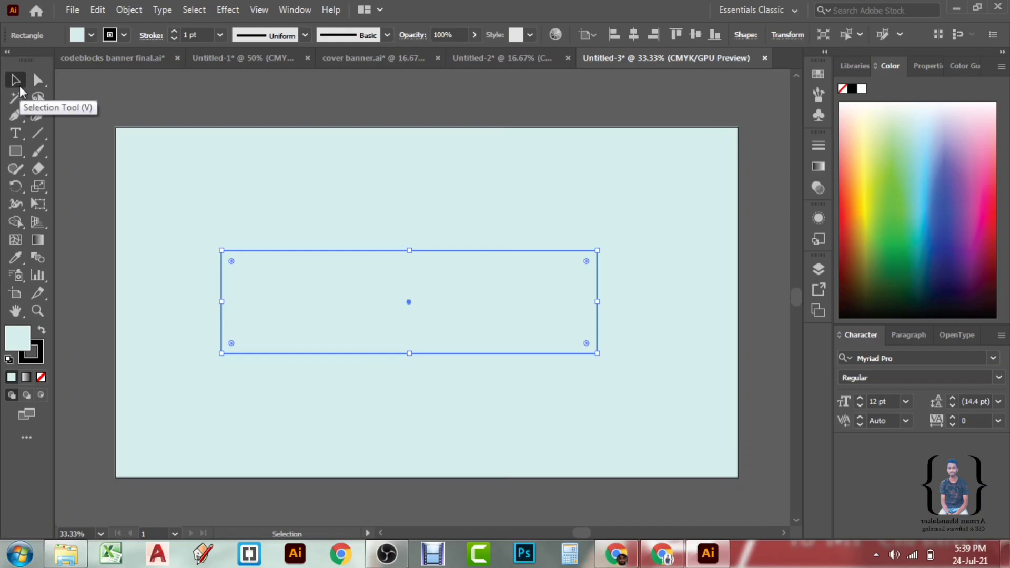
{"action": "left_click_drag", "start_coordinate": [443, 302], "coordinate": [490, 302]}
{"action": "left_click", "coordinate": [551, 212]}
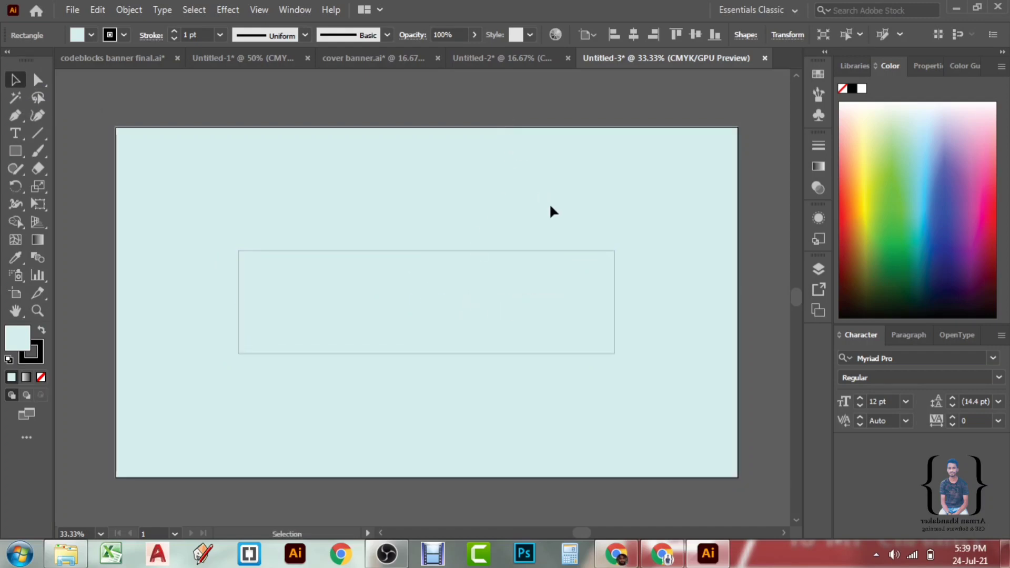
Fill the centred inner rectangle with a light yellow colour and deselect it
{"action": "left_click", "coordinate": [559, 258]}
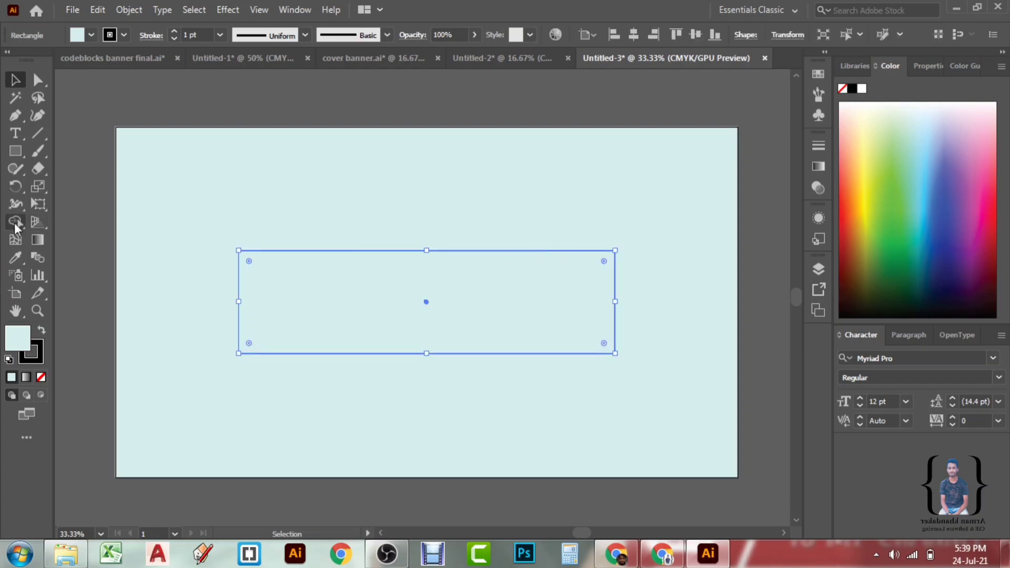
{"action": "left_click", "coordinate": [16, 257]}
{"action": "left_click", "coordinate": [861, 151]}
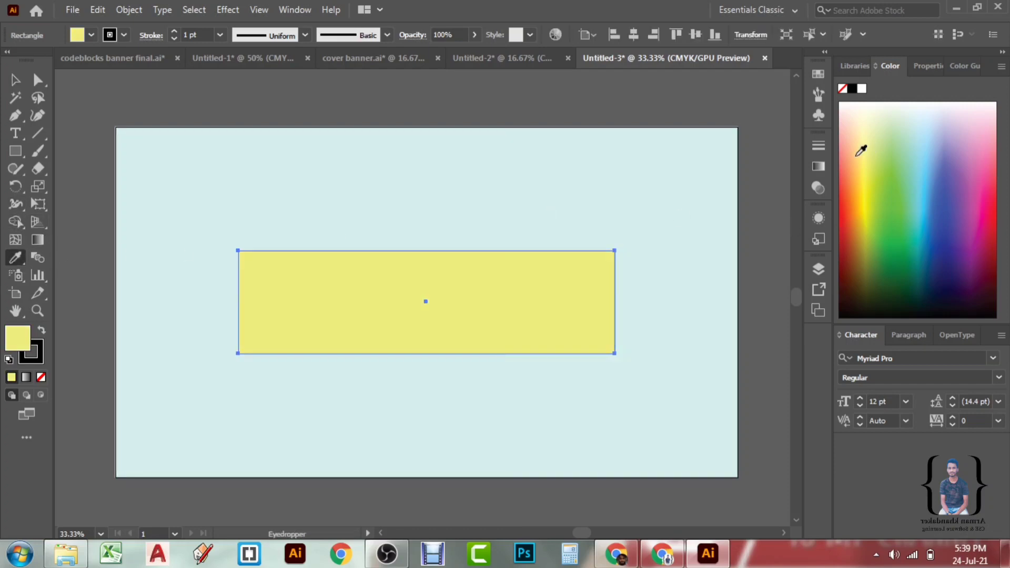
{"action": "left_click", "coordinate": [16, 80]}
{"action": "left_click", "coordinate": [246, 126]}
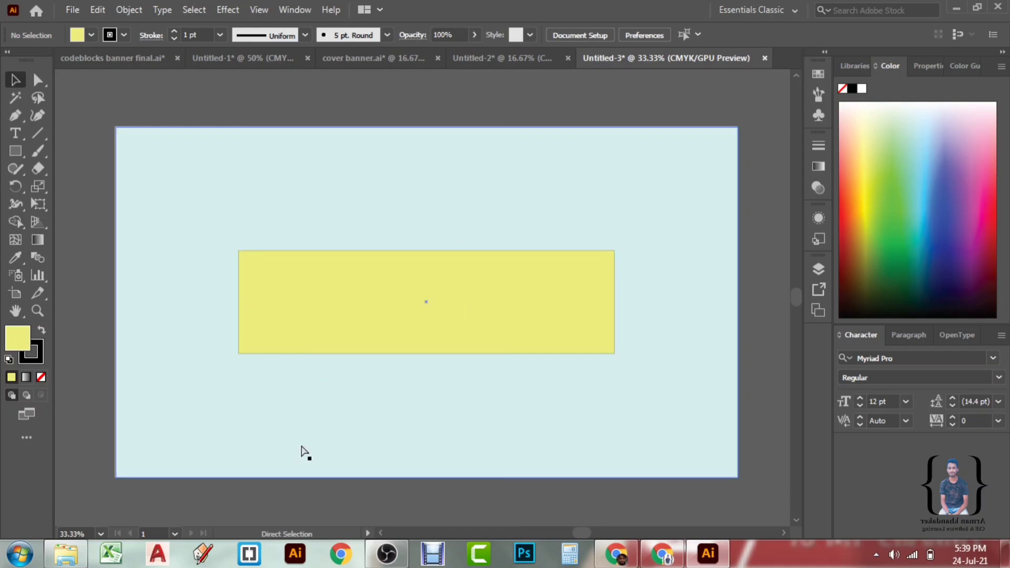
{"action": "scroll", "coordinate": [302, 451], "scroll_direction": "down", "scroll_amount": 1}
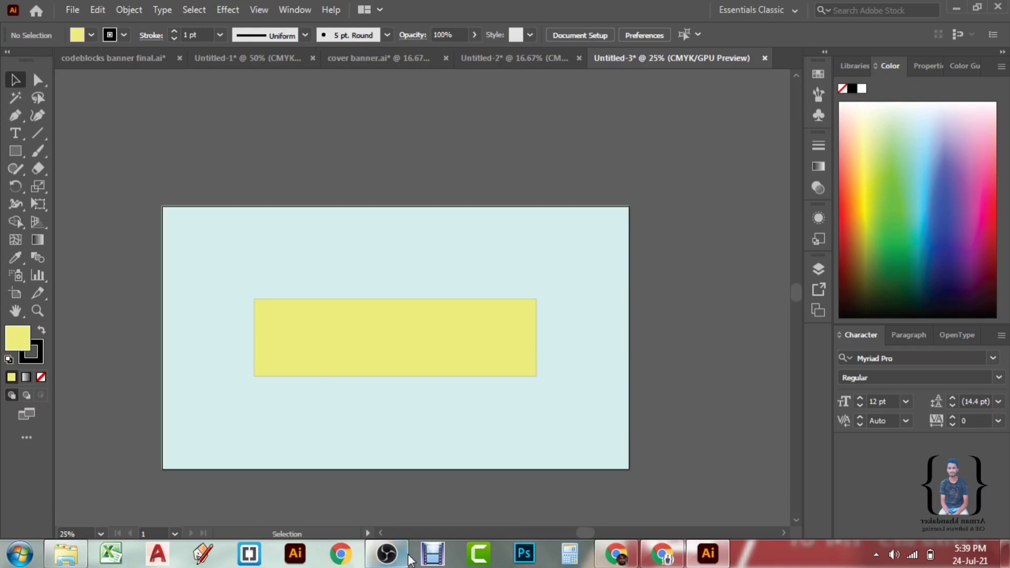
{"action": "left_click", "coordinate": [66, 554]}
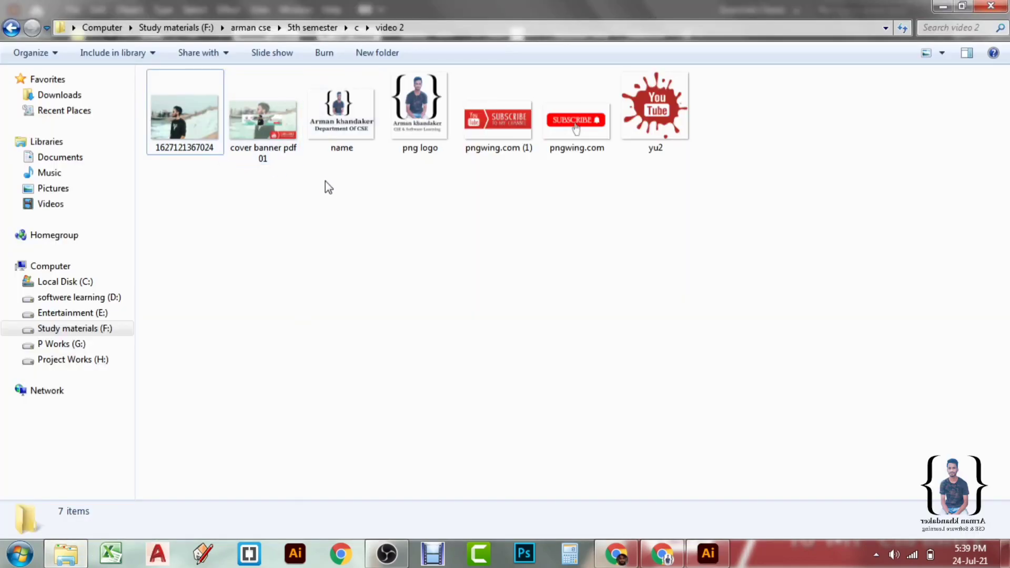
{"action": "left_click", "coordinate": [201, 137]}
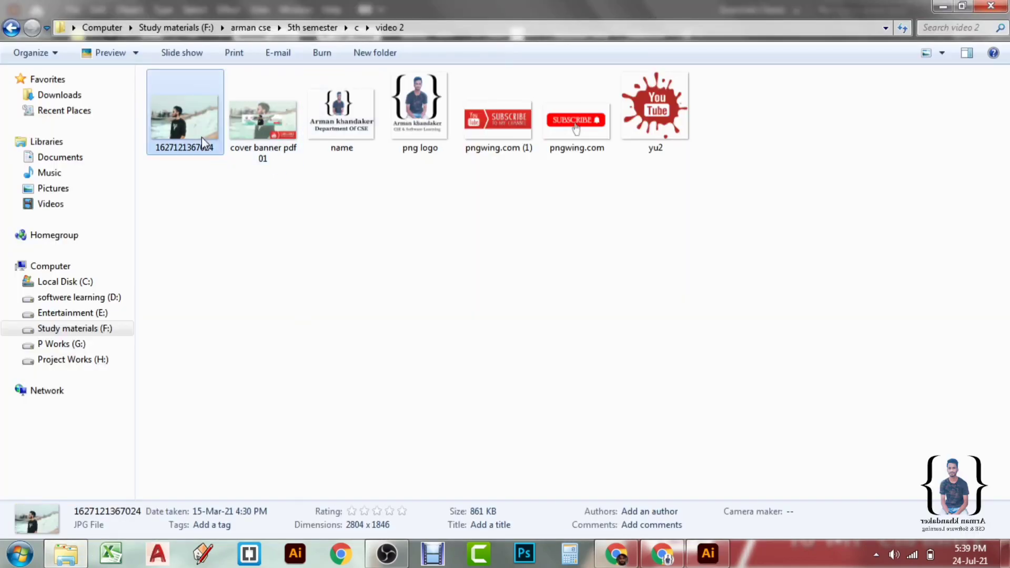
{"action": "right_click", "coordinate": [201, 135]}
{"action": "left_click", "coordinate": [277, 452]}
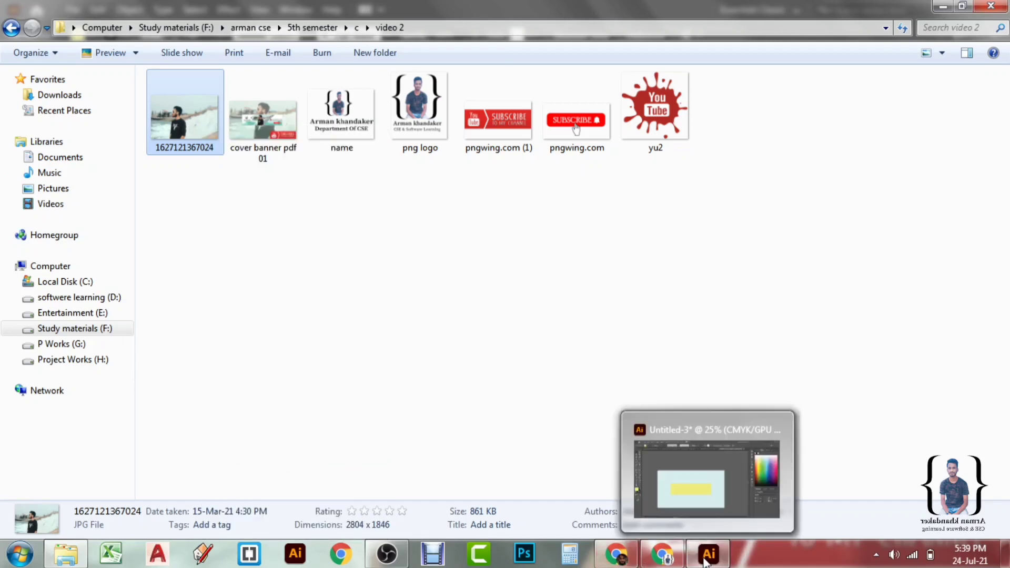
Switch back to Illustrator and paste the copied photo over the banner artboard
{"action": "left_click", "coordinate": [706, 561]}
{"action": "left_click", "coordinate": [474, 413]}
{"action": "key", "text": "ctrl+v"}
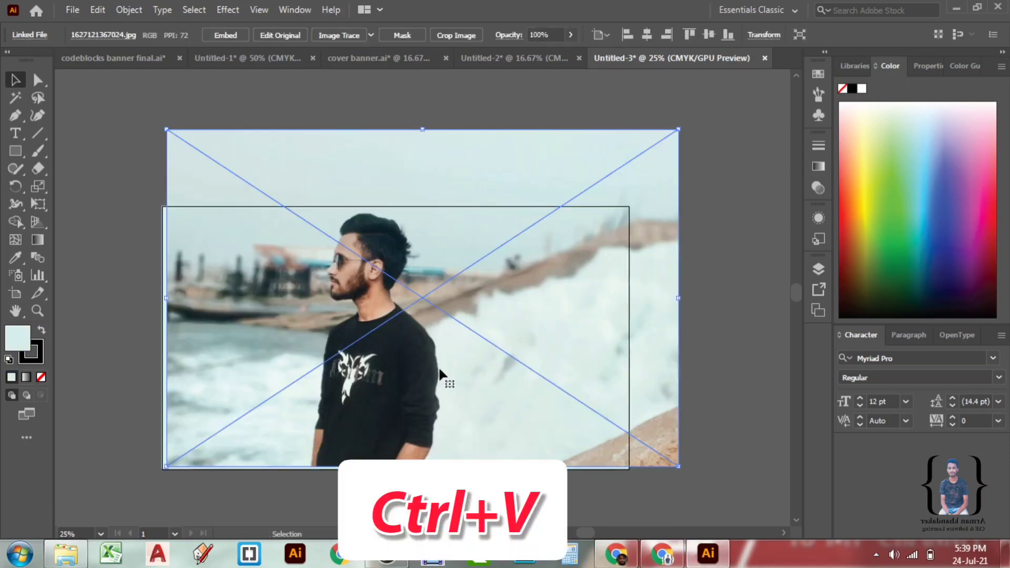
Shrink the pasted photo, align it with the artboard's upper-left corner, and bring the yellow rectangle in front of it
{"action": "left_click_drag", "start_coordinate": [678, 466], "coordinate": [517, 360]}
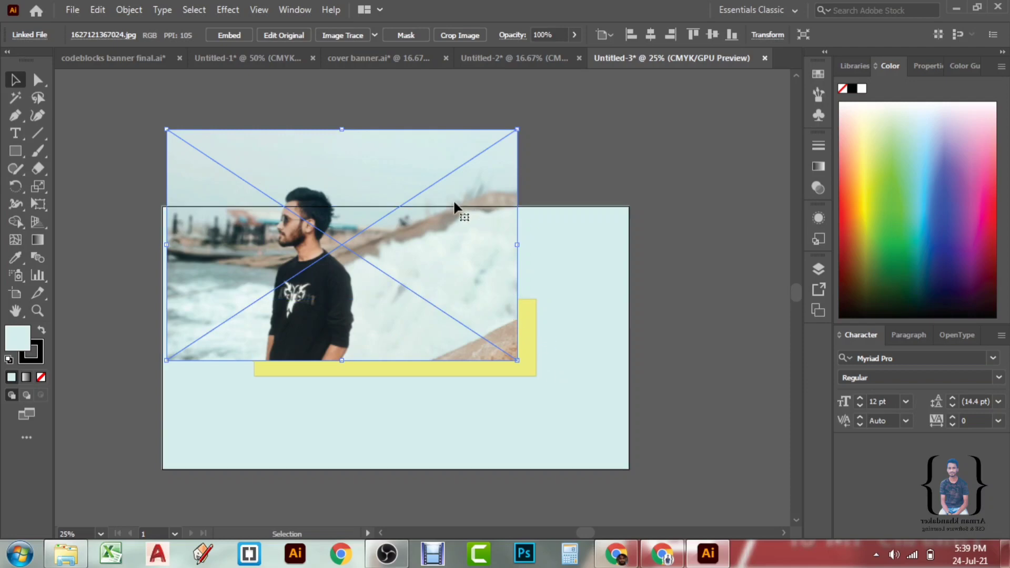
{"action": "left_click_drag", "start_coordinate": [451, 227], "coordinate": [445, 306]}
{"action": "left_click", "coordinate": [526, 342]}
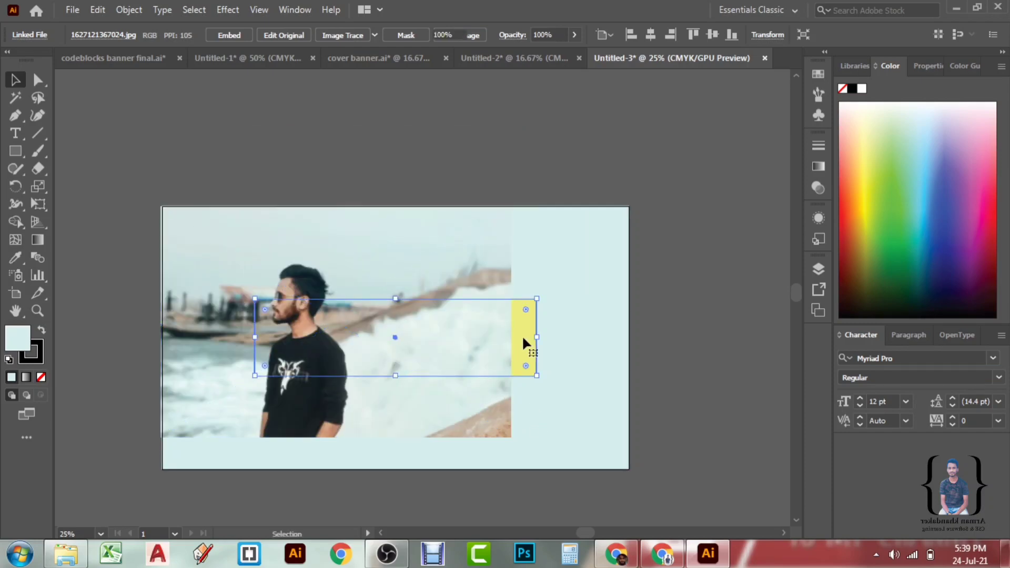
{"action": "right_click", "coordinate": [526, 345]}
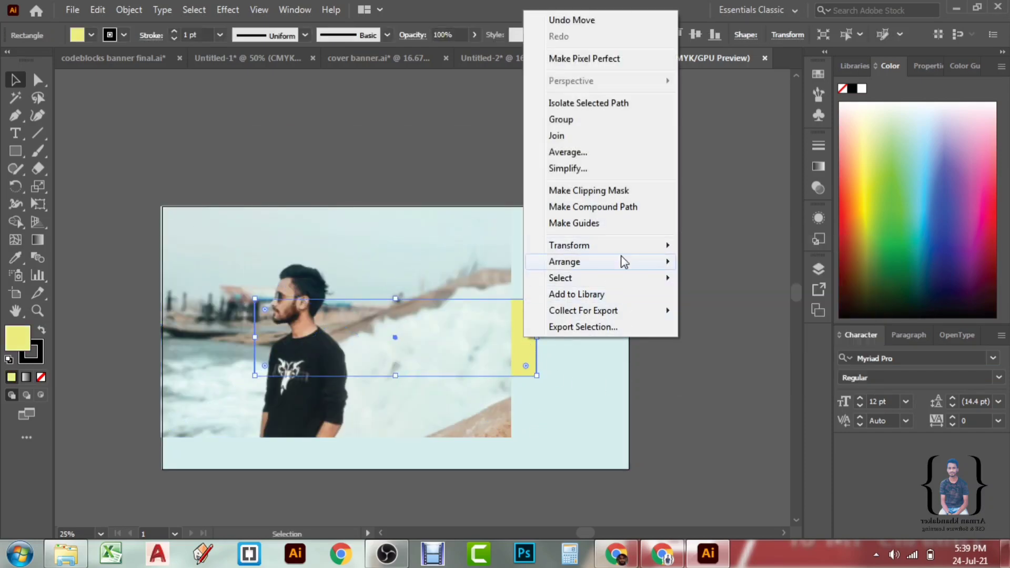
{"action": "mouse_move", "coordinate": [620, 262]}
{"action": "left_click", "coordinate": [718, 263]}
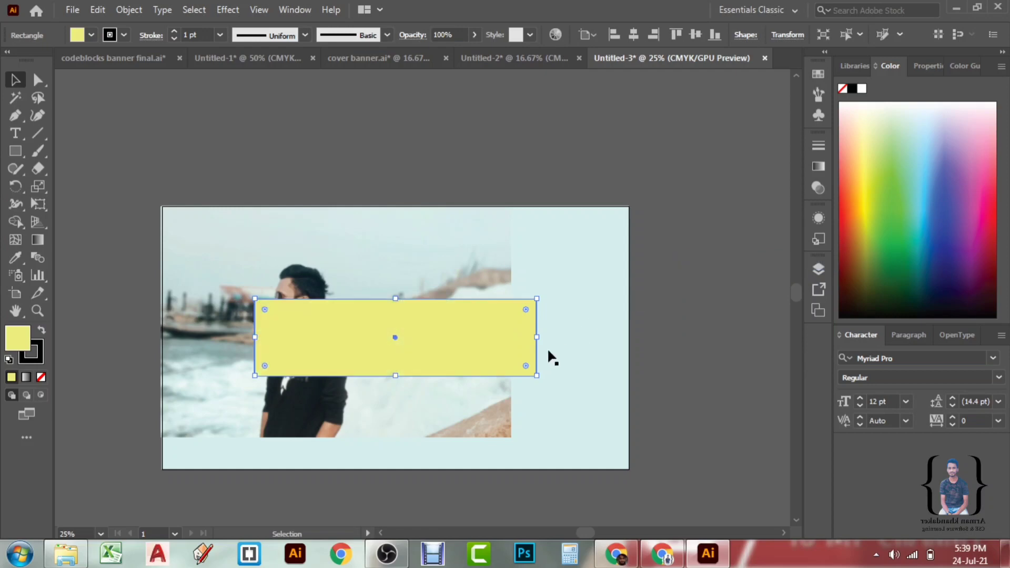
Stretch the photo out to the artboard's lower-right corner so it covers the whole banner, then deselect it
{"action": "left_click", "coordinate": [456, 272]}
{"action": "left_click_drag", "start_coordinate": [511, 437], "coordinate": [629, 468]}
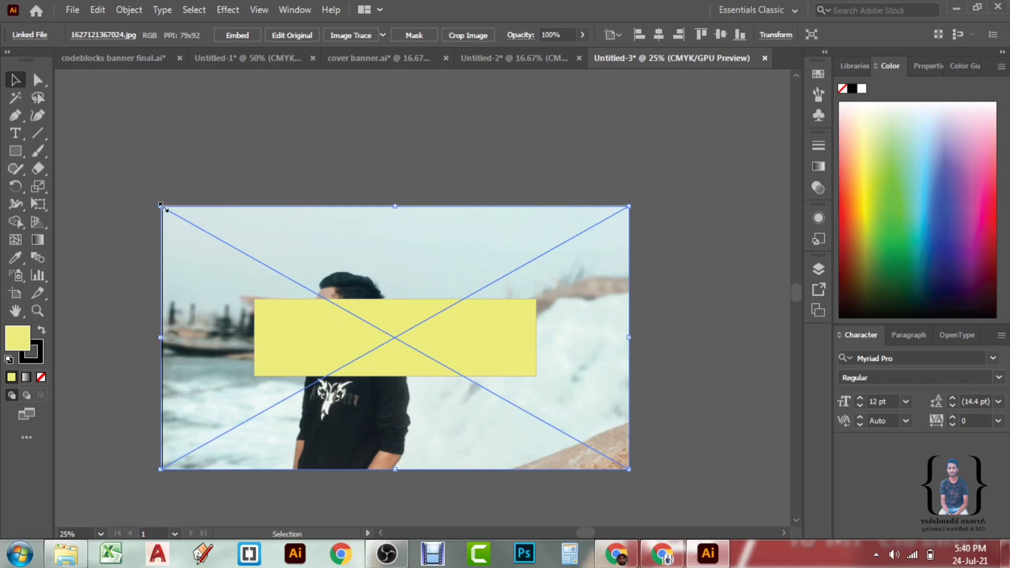
{"action": "left_click_drag", "start_coordinate": [161, 205], "coordinate": [160, 203]}
{"action": "left_click", "coordinate": [145, 140]}
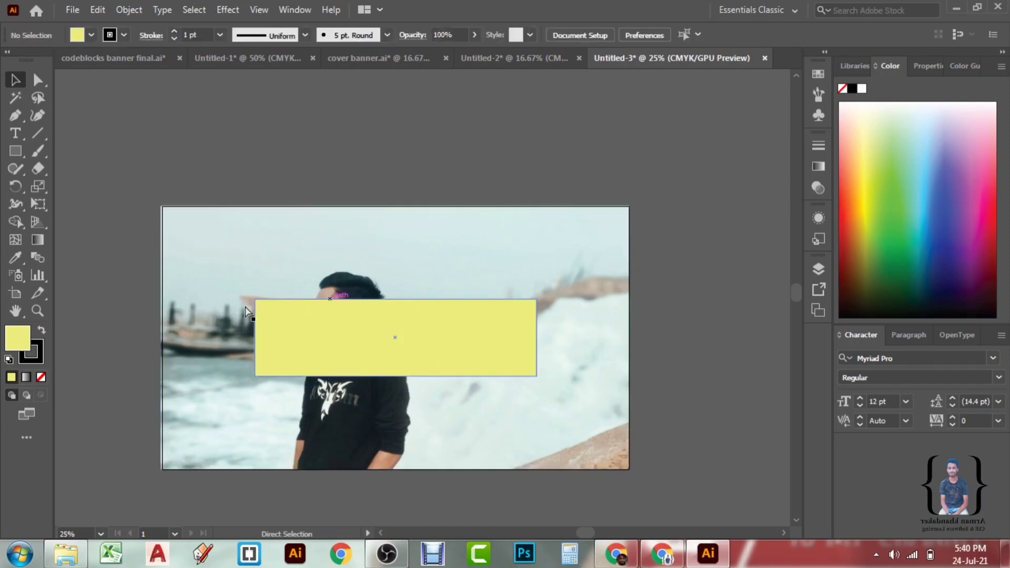
Adjust the background photo's left edge to line up exactly with the artboard's left edge, then clear the selection
{"action": "scroll", "coordinate": [141, 267], "scroll_direction": "up", "scroll_amount": 5}
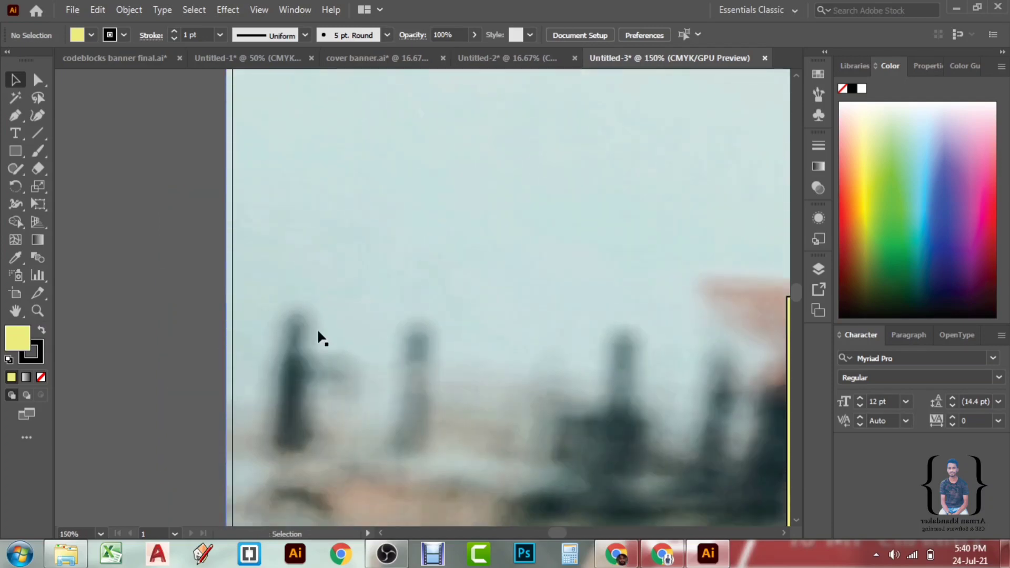
{"action": "left_click", "coordinate": [324, 345]}
{"action": "scroll", "coordinate": [225, 386], "scroll_direction": "down", "scroll_amount": 3}
{"action": "left_click_drag", "start_coordinate": [225, 386], "coordinate": [235, 387]}
{"action": "scroll", "coordinate": [355, 325], "scroll_direction": "down", "scroll_amount": 3}
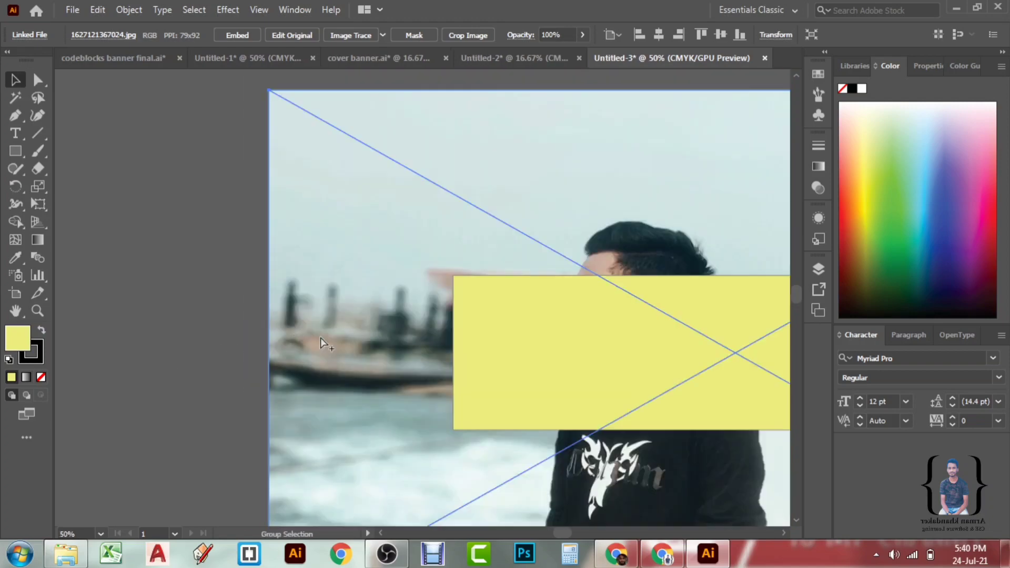
{"action": "scroll", "coordinate": [676, 315], "scroll_direction": "down", "scroll_amount": 3}
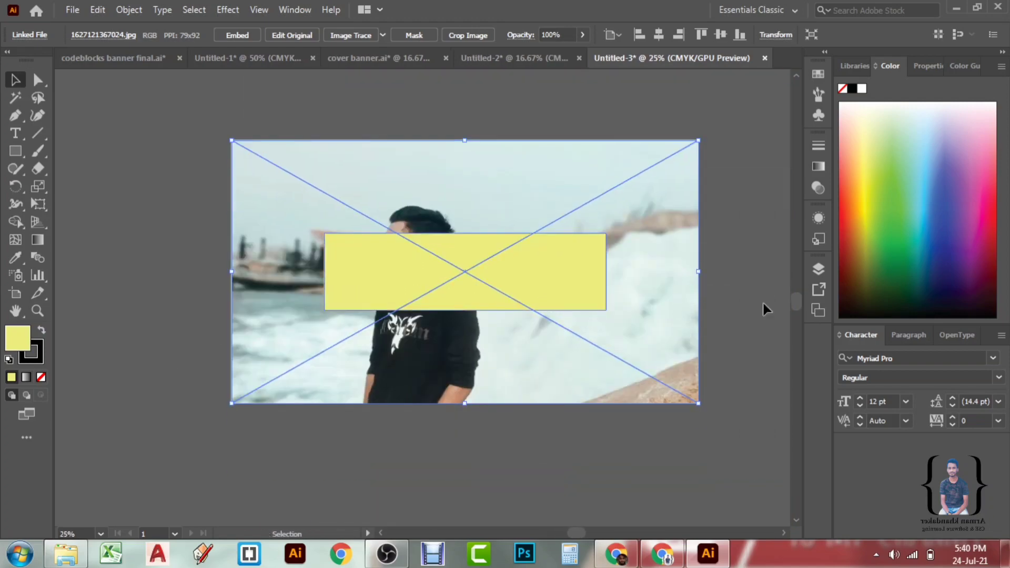
{"action": "scroll", "coordinate": [784, 273], "scroll_direction": "up", "scroll_amount": 1}
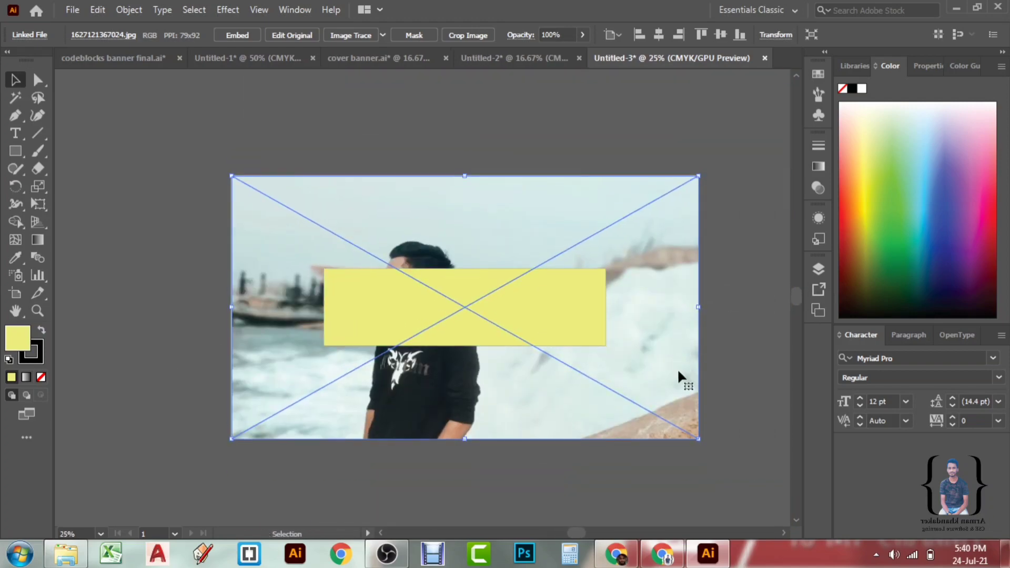
{"action": "left_click_drag", "start_coordinate": [699, 307], "coordinate": [699, 308]}
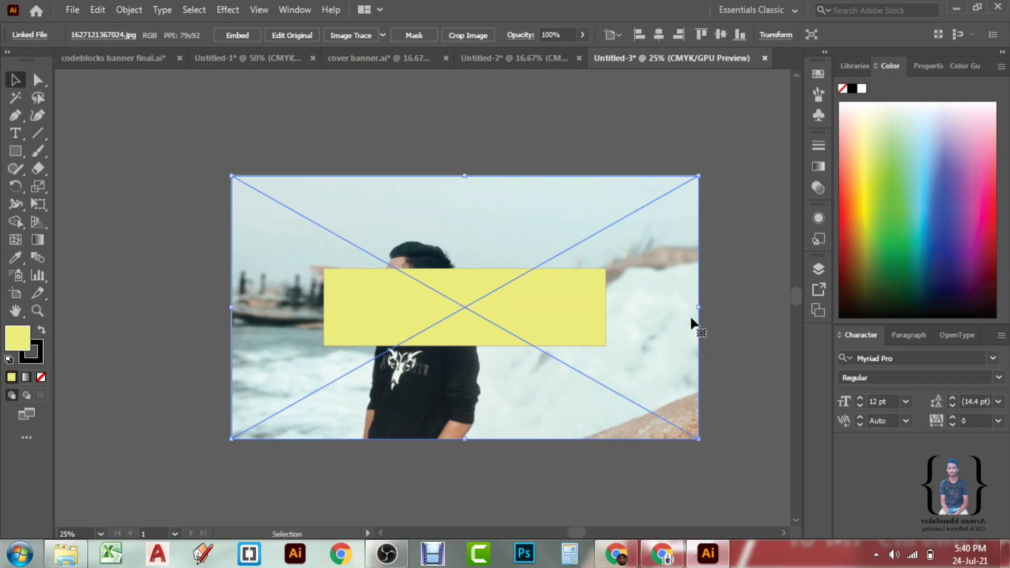
{"action": "left_click", "coordinate": [566, 316]}
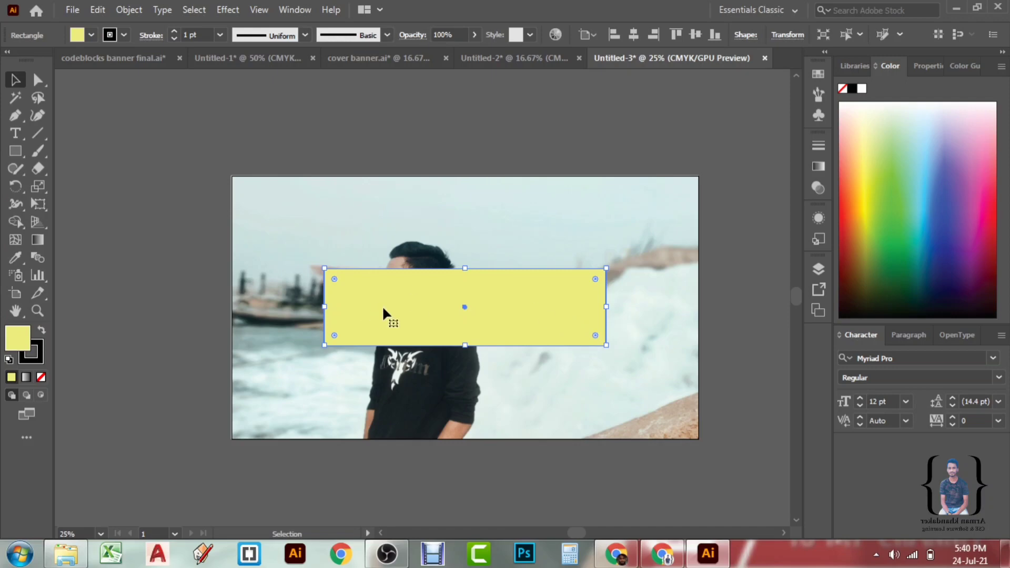
{"action": "left_click", "coordinate": [181, 252]}
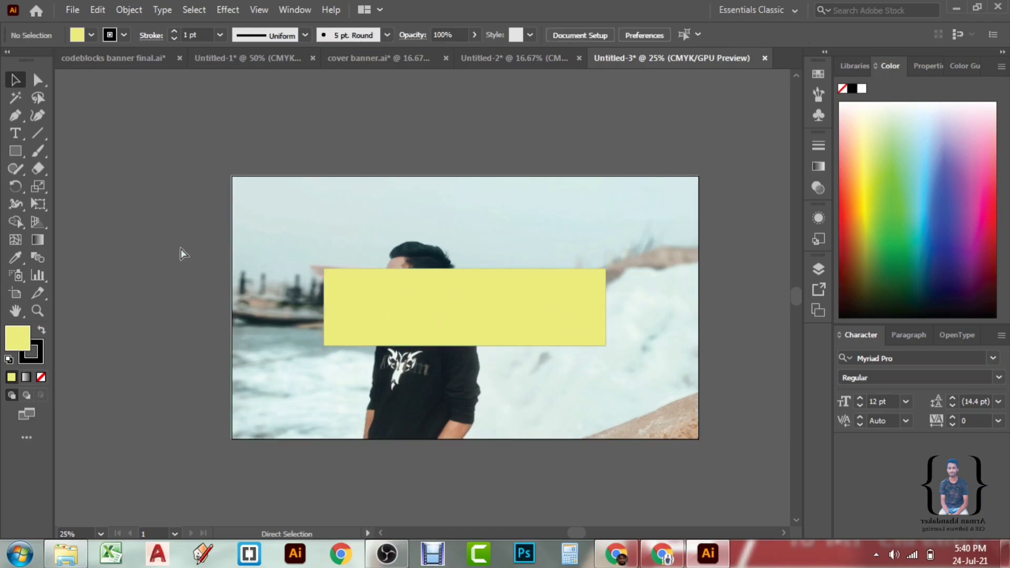
Paste a second copy of the photo, shrink it to less than half size, and park it above the artboard
{"action": "key", "text": "ctrl+v"}
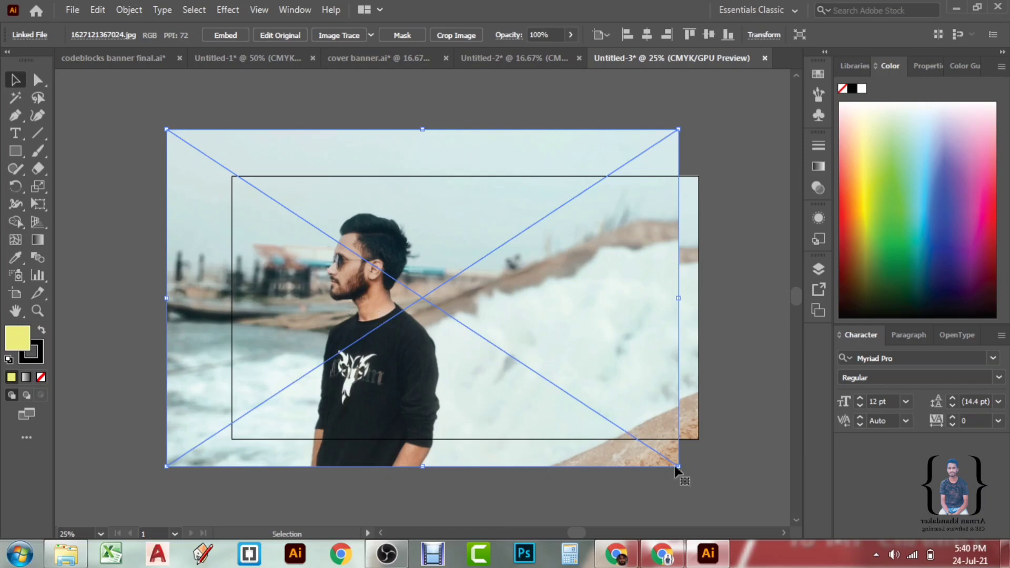
{"action": "left_click_drag", "start_coordinate": [677, 468], "coordinate": [386, 274]}
{"action": "left_click_drag", "start_coordinate": [295, 194], "coordinate": [728, 107]}
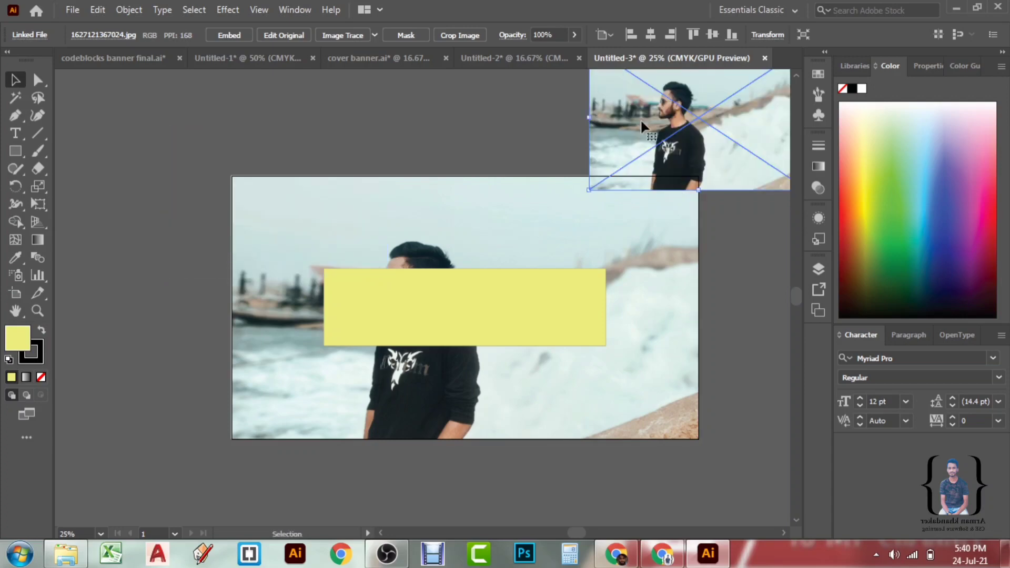
{"action": "left_click", "coordinate": [521, 121]}
{"action": "scroll", "coordinate": [599, 322], "scroll_direction": "right", "scroll_amount": 1}
{"action": "scroll", "coordinate": [653, 304], "scroll_direction": "up", "scroll_amount": 3}
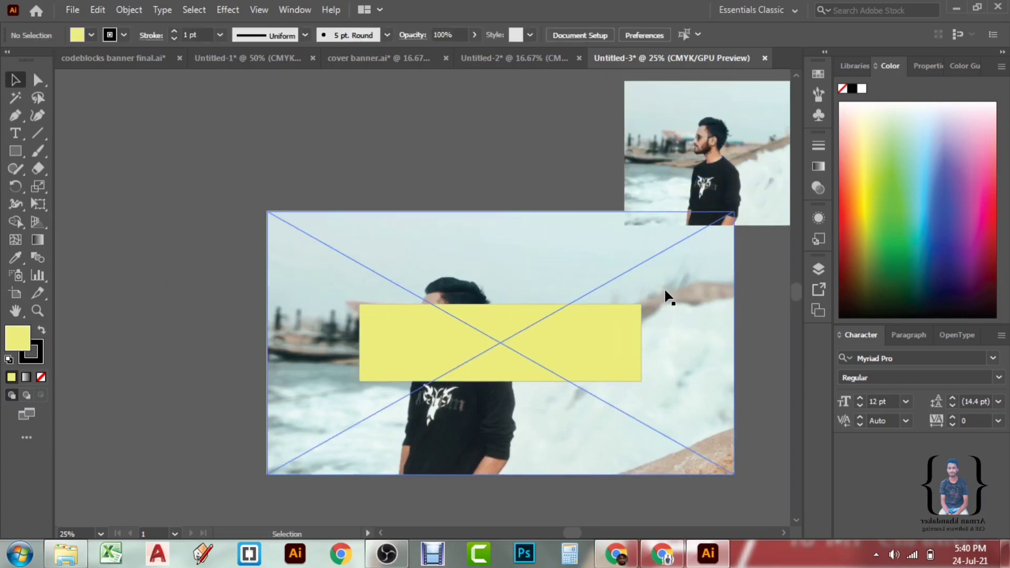
{"action": "scroll", "coordinate": [665, 293], "scroll_direction": "right", "scroll_amount": 3}
{"action": "scroll", "coordinate": [670, 305], "scroll_direction": "down", "scroll_amount": 1}
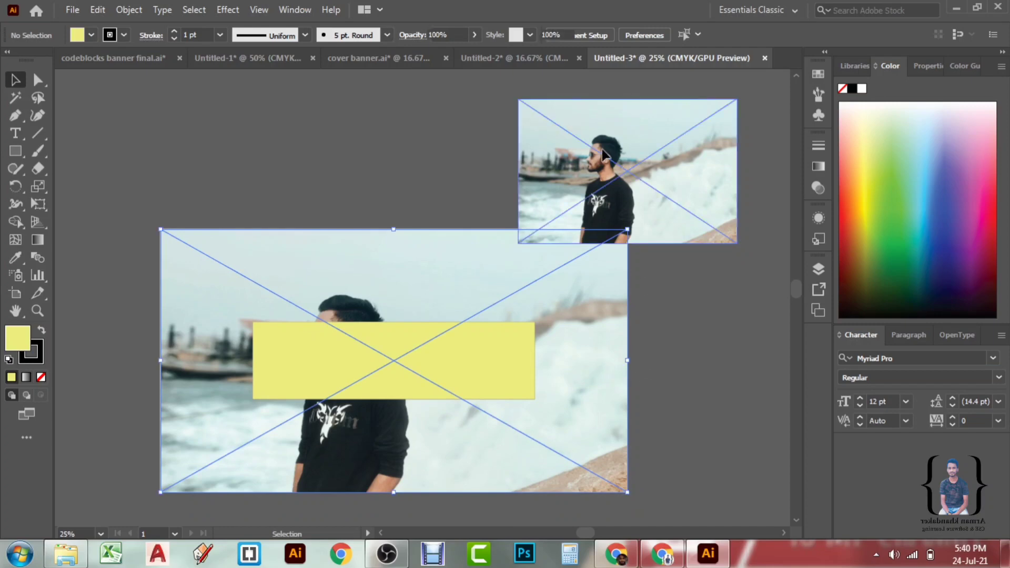
{"action": "left_click_drag", "start_coordinate": [557, 118], "coordinate": [486, 89]}
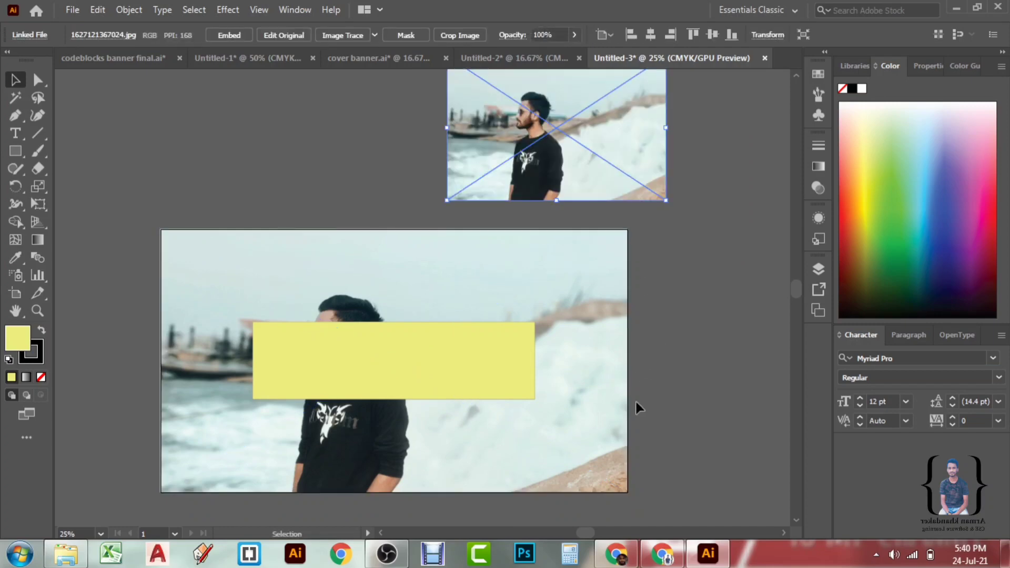
Widen the background photo past the artboard's right edge, then crop it to the artboard at about 2560 × 1439 px
{"action": "left_click", "coordinate": [613, 355]}
{"action": "left_click_drag", "start_coordinate": [633, 365], "coordinate": [700, 370]}
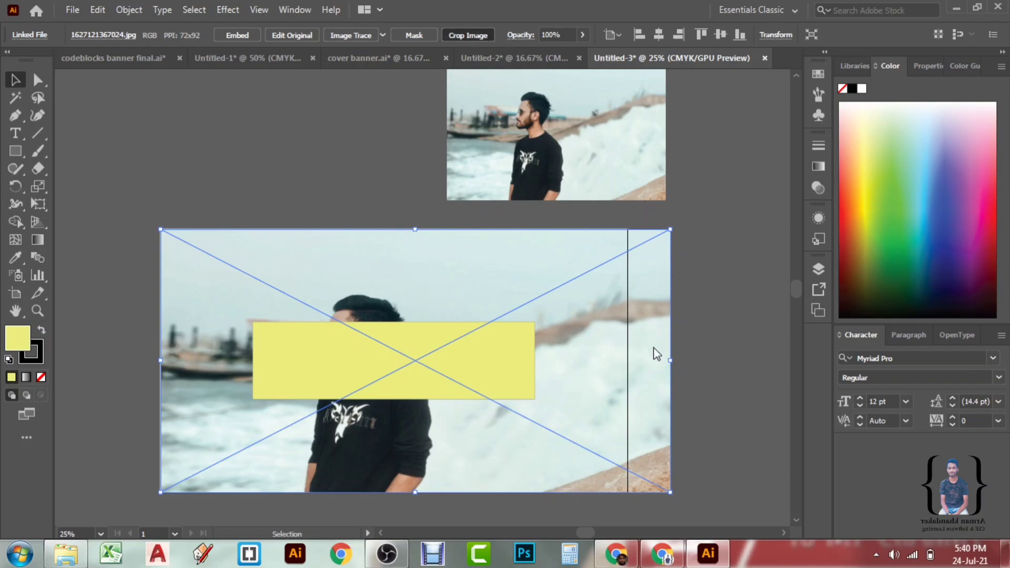
{"action": "left_click", "coordinate": [586, 321]}
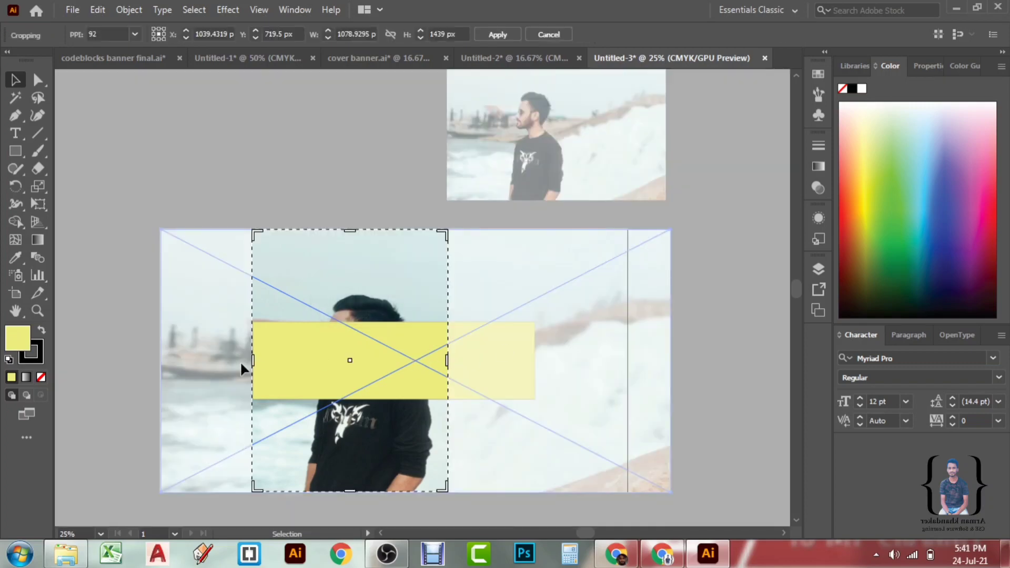
{"action": "left_click_drag", "start_coordinate": [254, 360], "coordinate": [136, 361]}
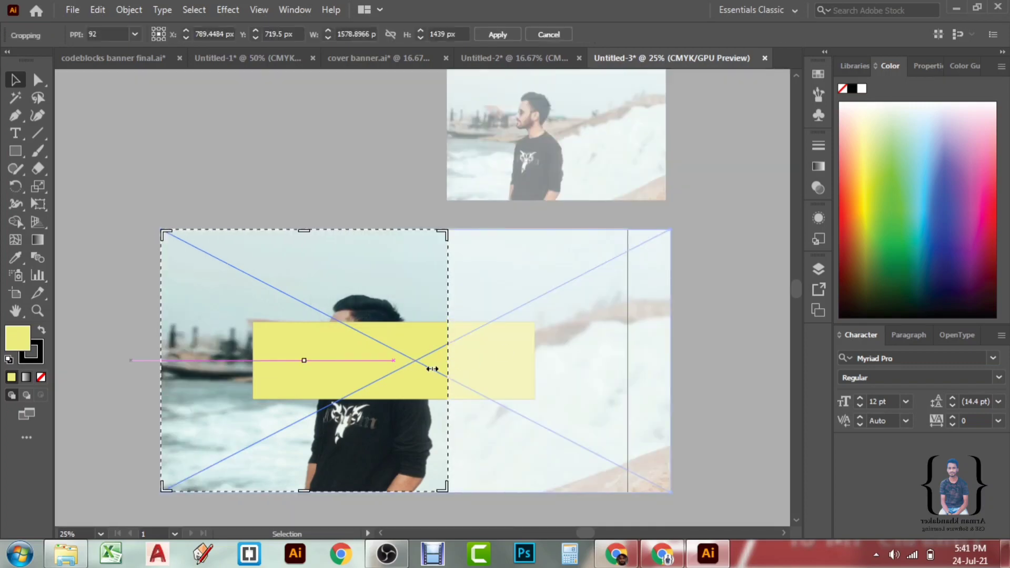
{"action": "left_click_drag", "start_coordinate": [449, 361], "coordinate": [627, 356]}
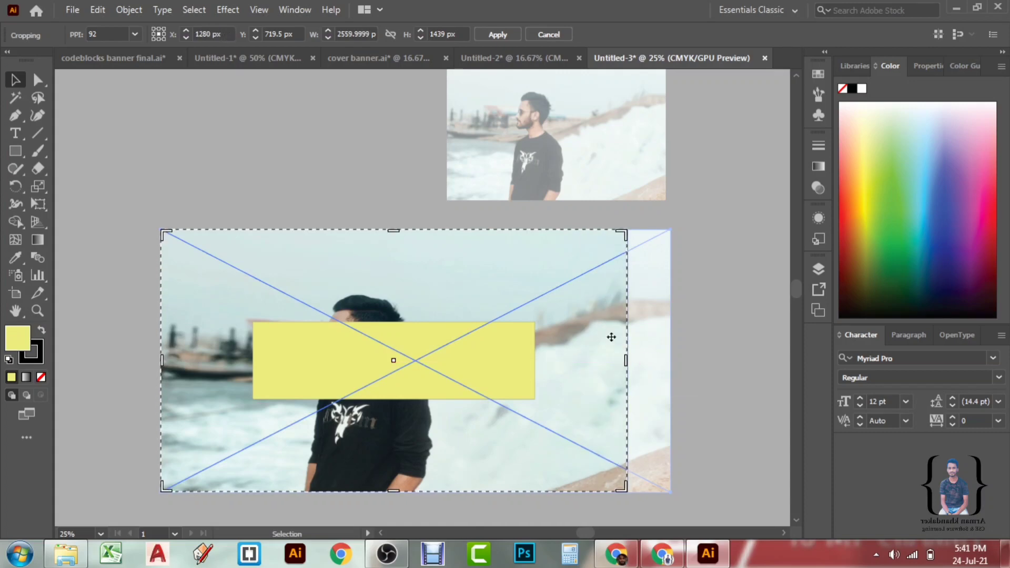
{"action": "key", "text": "Return"}
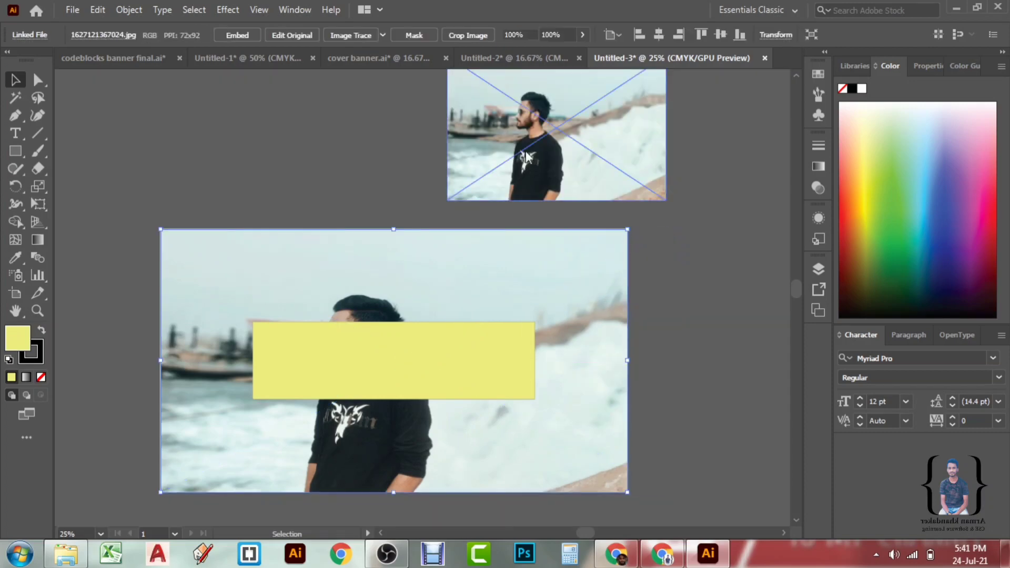
{"action": "left_click", "coordinate": [686, 259]}
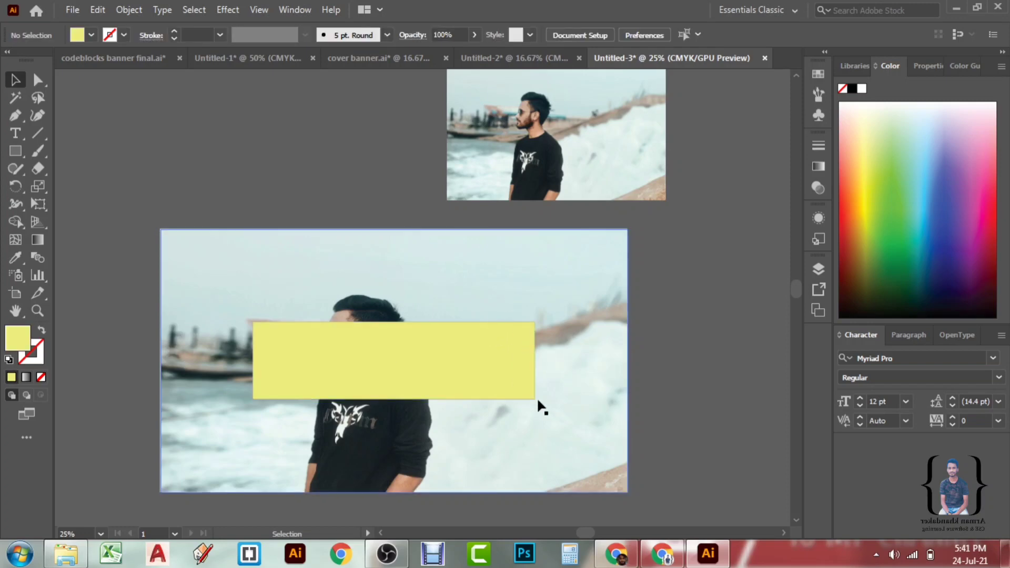
Start a Pen path beside the small photo with a long diagonal edge, a rounded lower-left end and a parallel return edge
{"action": "key", "text": "ctrl+plus"}
{"action": "scroll", "coordinate": [652, 190], "scroll_direction": "up", "scroll_amount": 1}
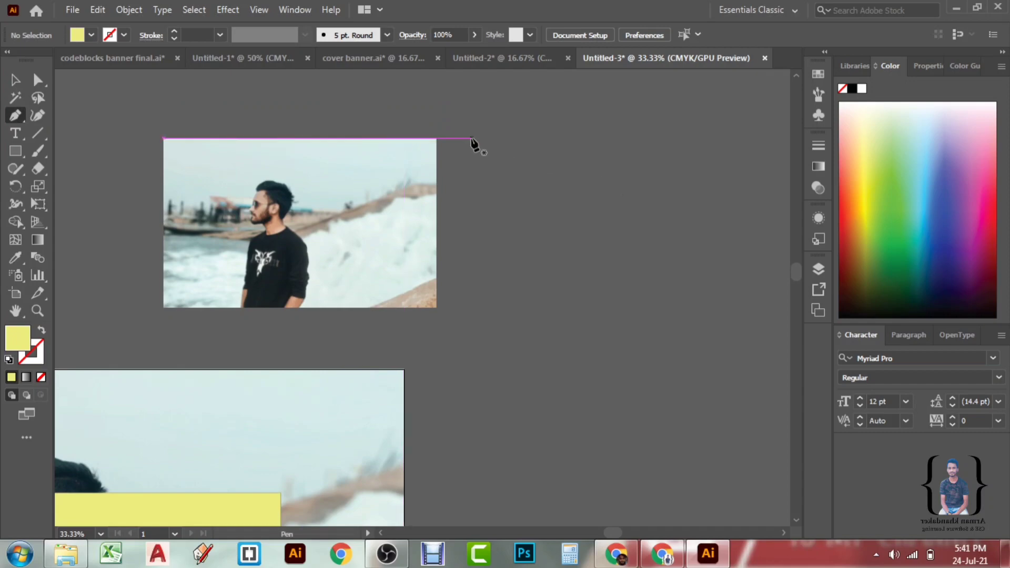
{"action": "left_click", "coordinate": [580, 139]}
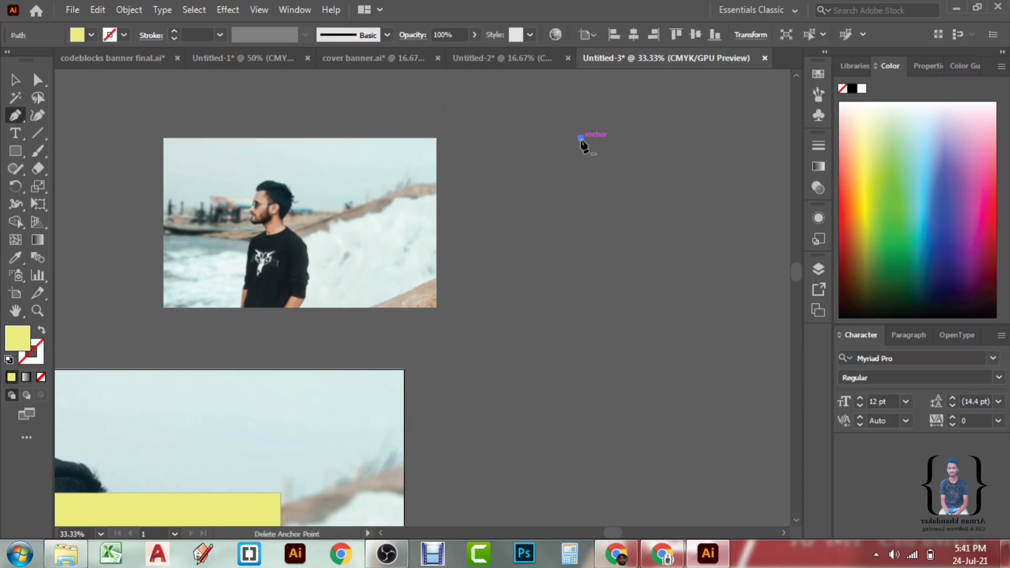
{"action": "left_click", "coordinate": [511, 191]}
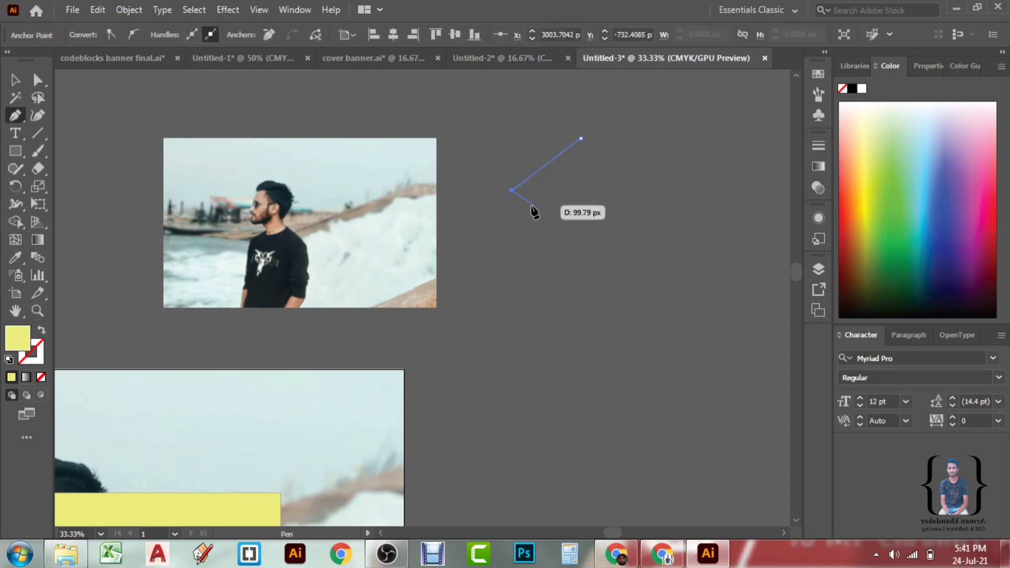
{"action": "left_click_drag", "start_coordinate": [524, 203], "coordinate": [533, 201]}
{"action": "left_click", "coordinate": [524, 204]}
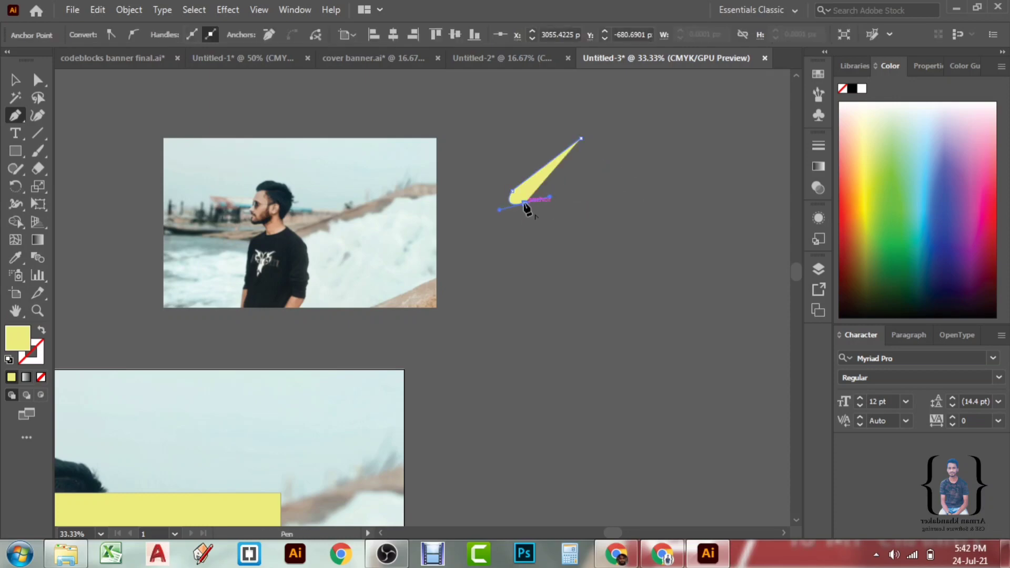
{"action": "left_click", "coordinate": [571, 172]}
Extend the Pen path with two round-ended notches separated by a shorter parallel diagonal finger with a curved end
{"action": "key", "text": "ctrl+1"}
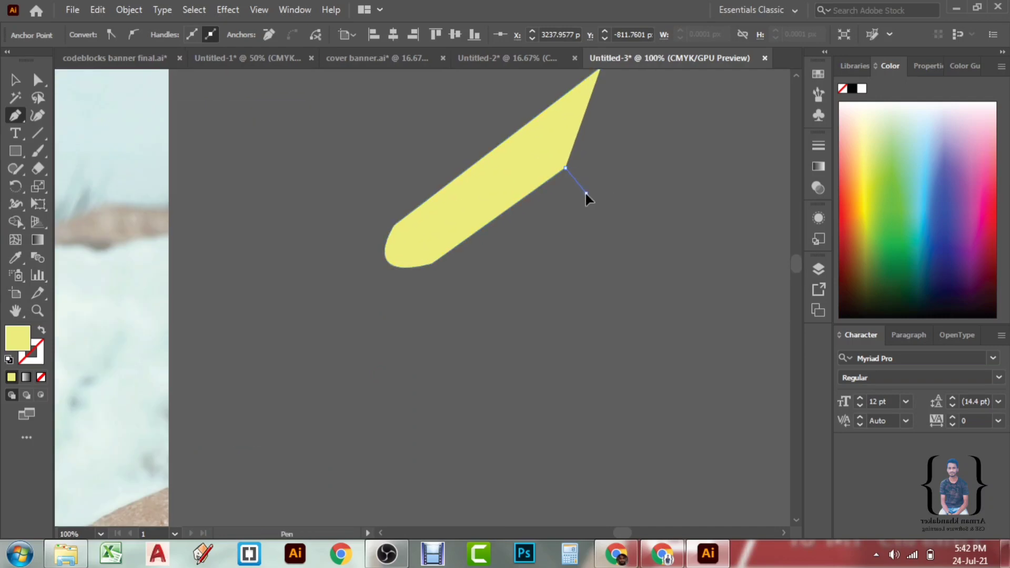
{"action": "left_click_drag", "start_coordinate": [573, 226], "coordinate": [572, 227]}
{"action": "left_click", "coordinate": [487, 261]}
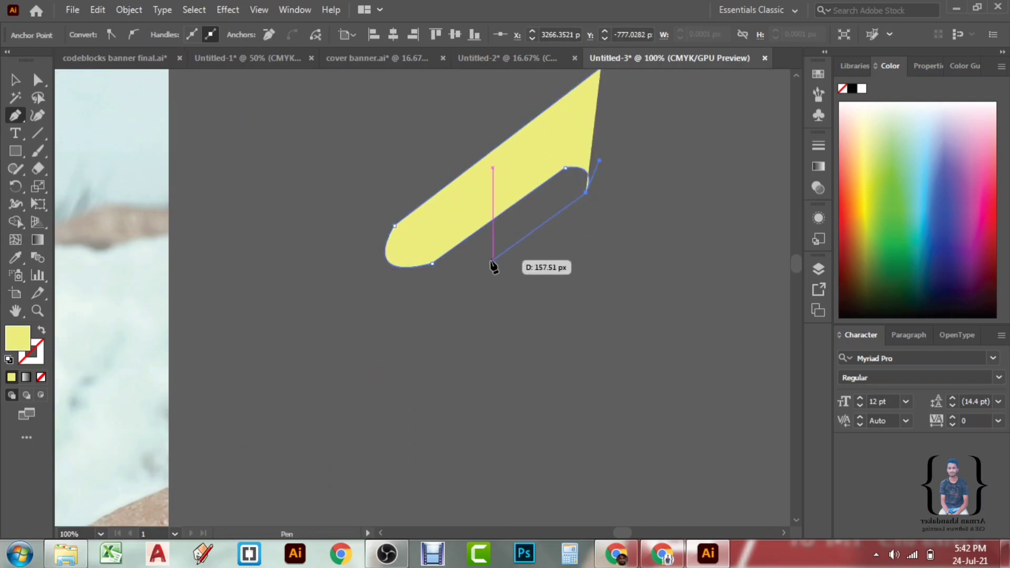
{"action": "left_click_drag", "start_coordinate": [511, 287], "coordinate": [497, 317]}
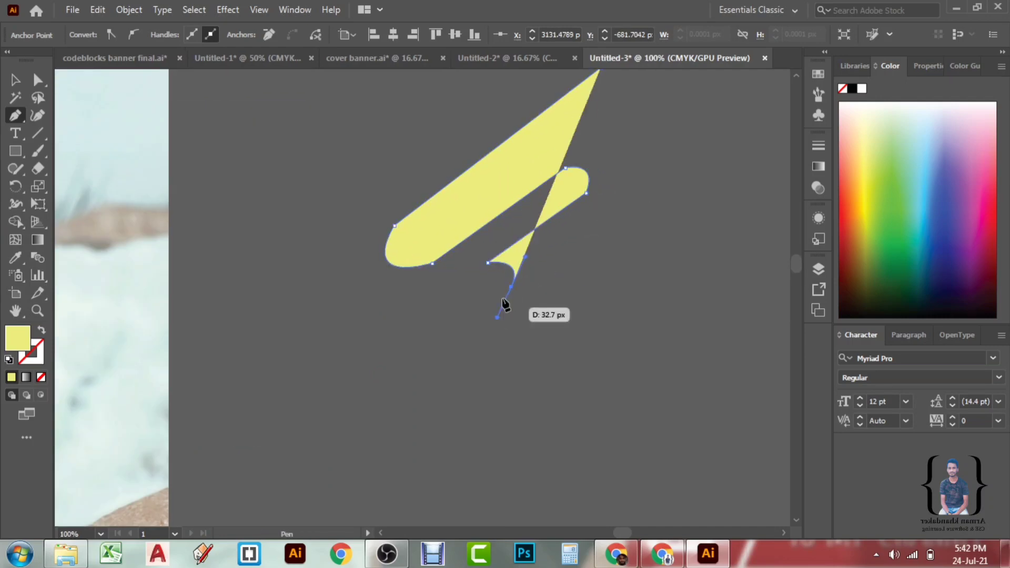
{"action": "left_click", "coordinate": [581, 236]}
{"action": "left_click_drag", "start_coordinate": [596, 258], "coordinate": [587, 283]}
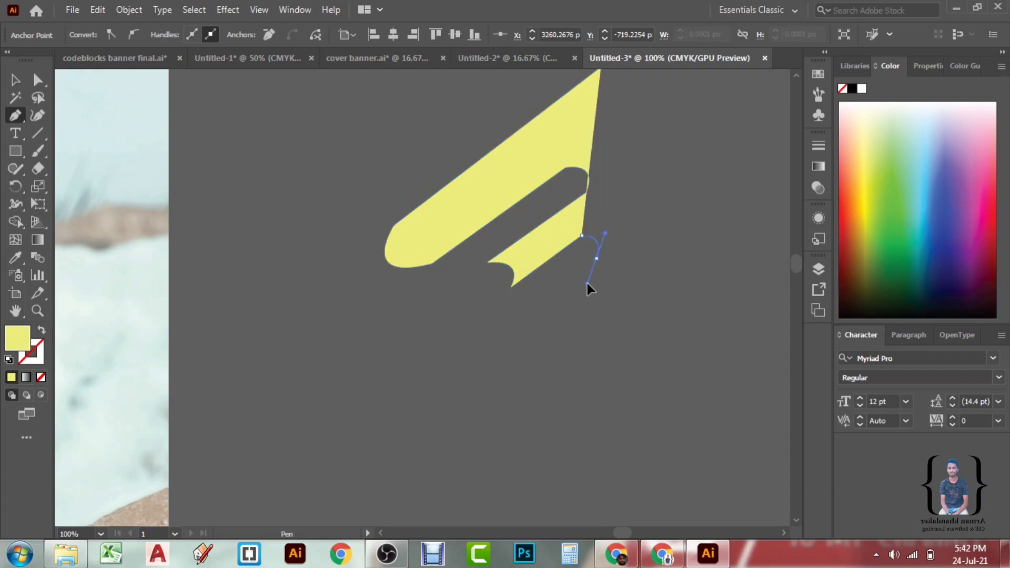
{"action": "left_click", "coordinate": [597, 257]}
Extend the Pen path with a narrow diagonal finger with a rounded tip and a parallel edge ending in an inward curve
{"action": "left_click_drag", "start_coordinate": [477, 348], "coordinate": [523, 353]}
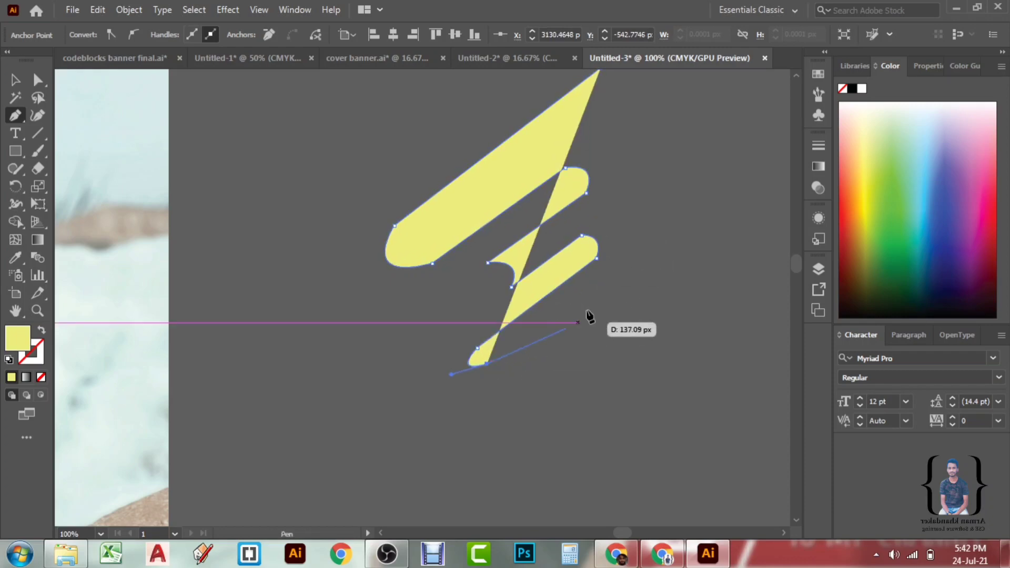
{"action": "left_click", "coordinate": [621, 272]}
{"action": "left_click_drag", "start_coordinate": [638, 293], "coordinate": [679, 283]}
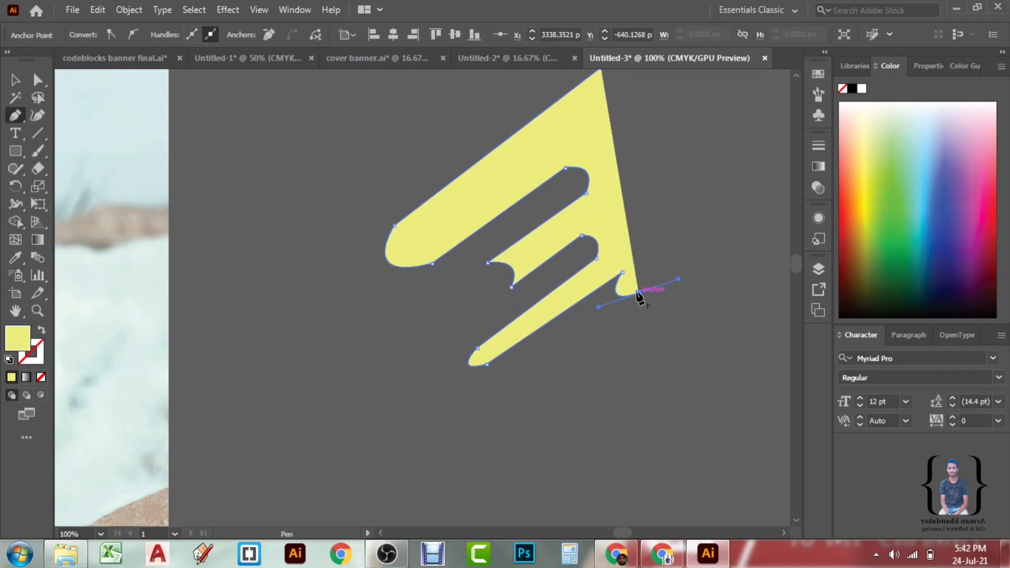
{"action": "left_click", "coordinate": [638, 293]}
Add a lower diagonal finger with a rounded end and a round-ended notch, bringing the path to the shape's bottom-left corner
{"action": "key", "text": "ctrl+minus"}
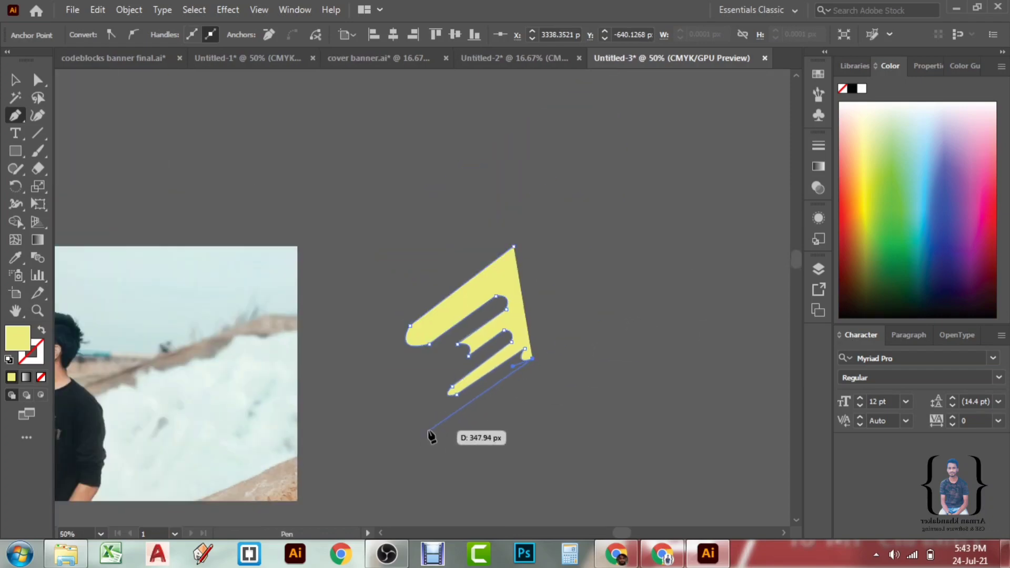
{"action": "left_click_drag", "start_coordinate": [429, 429], "coordinate": [442, 451]}
{"action": "left_click_drag", "start_coordinate": [441, 446], "coordinate": [437, 472]}
{"action": "left_click", "coordinate": [436, 468]}
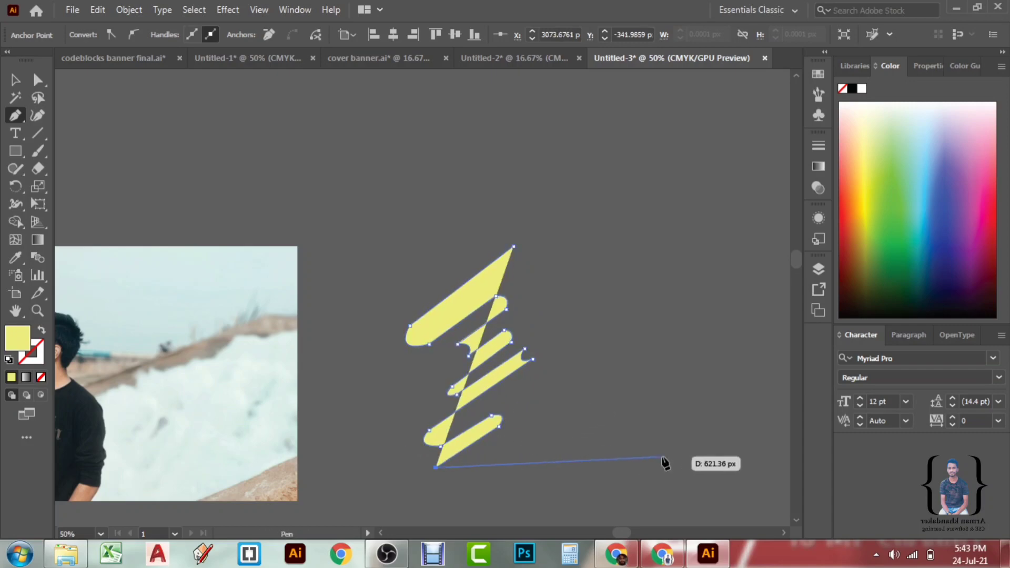
Close the Pen path with a horizontal bottom edge, a long slanted right side and a straight top edge
{"action": "left_click", "coordinate": [581, 466]}
{"action": "scroll", "coordinate": [762, 266], "scroll_direction": "right", "scroll_amount": 4}
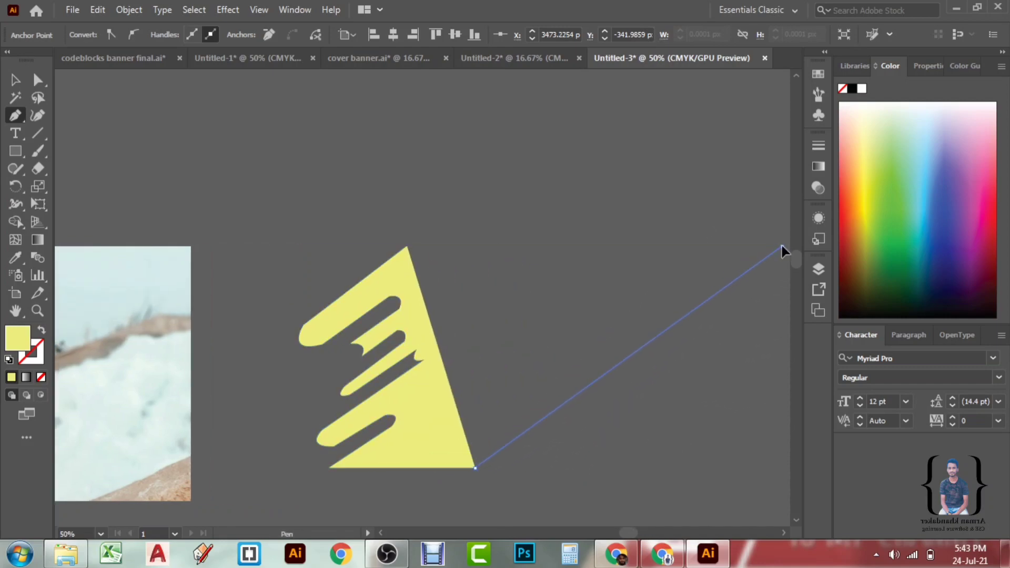
{"action": "left_click", "coordinate": [781, 246]}
{"action": "left_click", "coordinate": [407, 246]}
{"action": "left_click", "coordinate": [262, 219]}
{"action": "key", "text": "v"}
{"action": "left_click", "coordinate": [242, 173]}
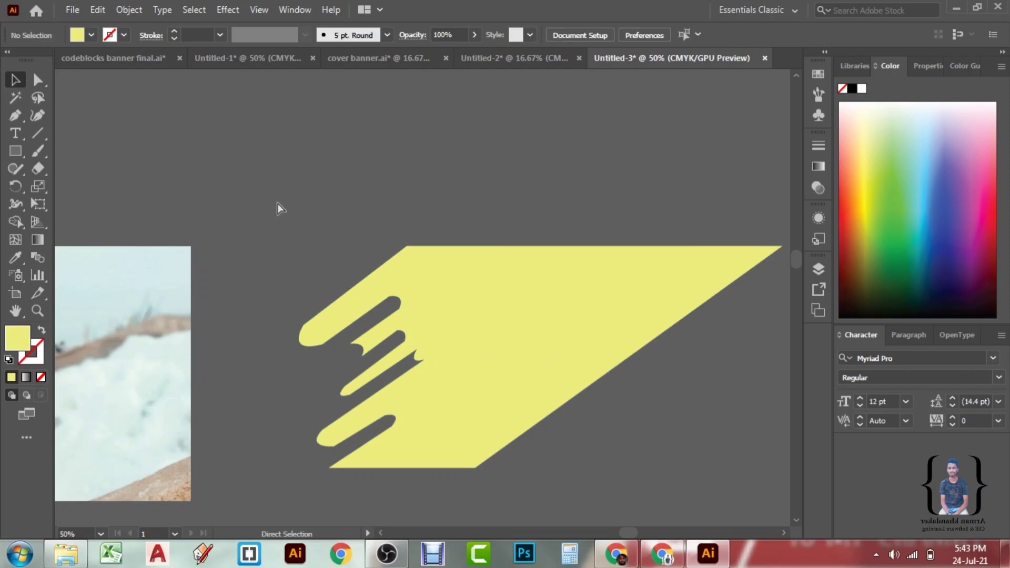
Stretch the yellow shape to the small photo's height by overlaying it on the photo, and move it back beside the photo
{"action": "key", "text": "ctrl+minus"}
{"action": "key", "text": "ctrl+minus"}
{"action": "left_click_drag", "start_coordinate": [415, 318], "coordinate": [297, 313]}
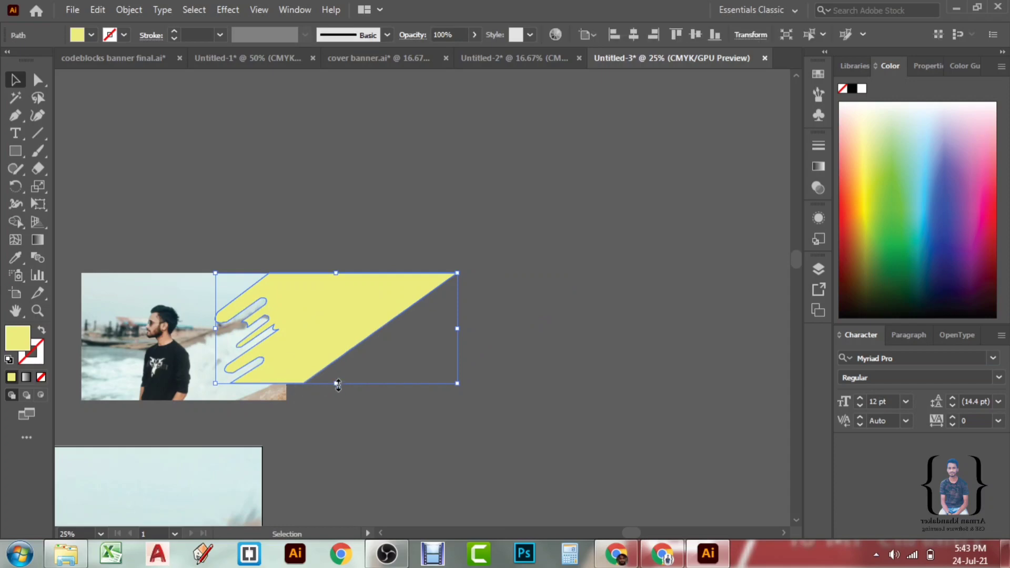
{"action": "left_click_drag", "start_coordinate": [338, 404], "coordinate": [335, 404]}
{"action": "left_click_drag", "start_coordinate": [336, 337], "coordinate": [451, 330]}
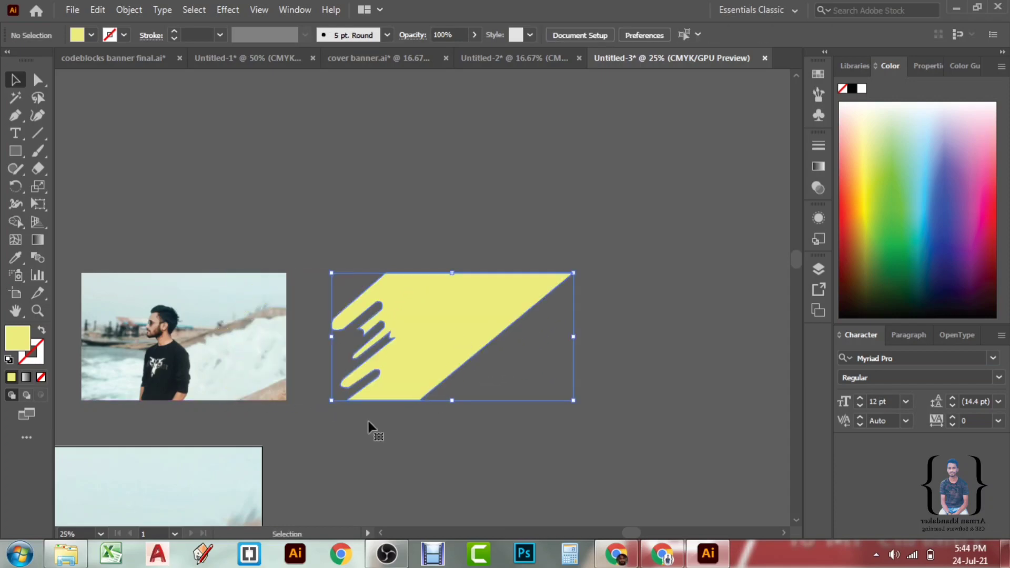
Round the ends of the narrow middle finger and the lower finger evenly with the Curvature tool
{"action": "scroll", "coordinate": [321, 368], "scroll_direction": "up", "scroll_amount": 5}
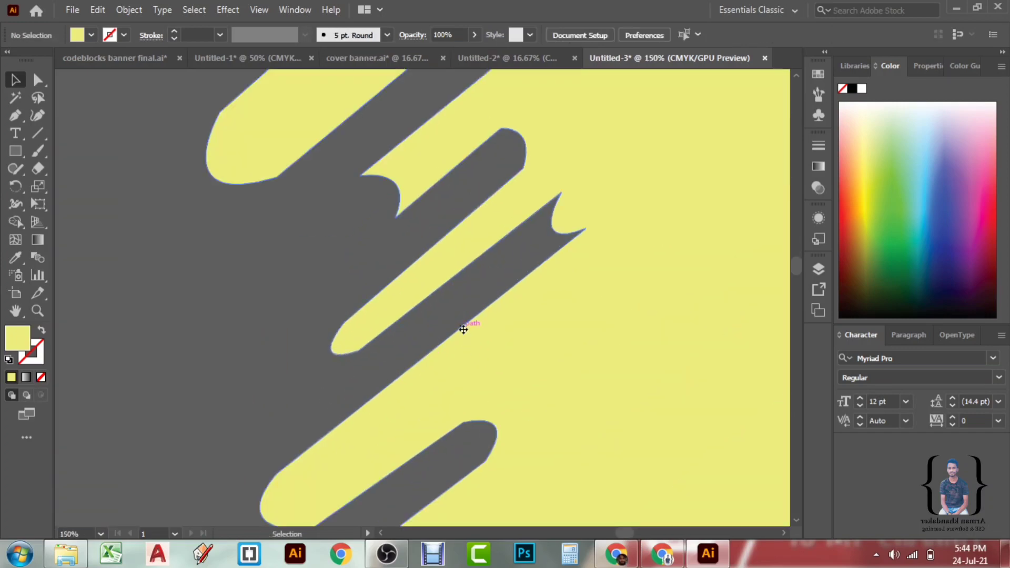
{"action": "scroll", "coordinate": [463, 340], "scroll_direction": "down", "scroll_amount": 3}
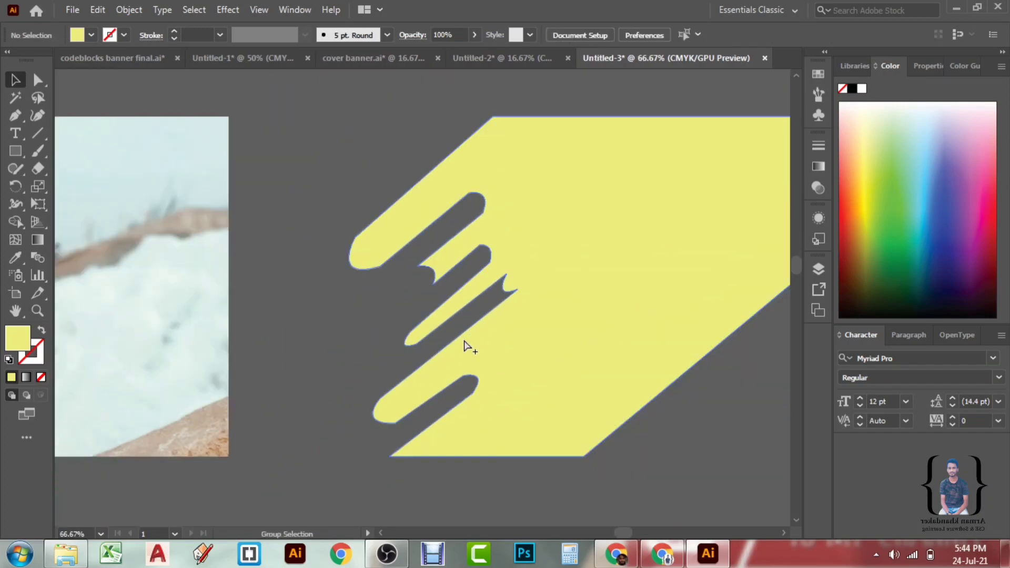
{"action": "left_click", "coordinate": [417, 332]}
{"action": "scroll", "coordinate": [429, 315], "scroll_direction": "up", "scroll_amount": 3}
{"action": "left_click", "coordinate": [431, 314]}
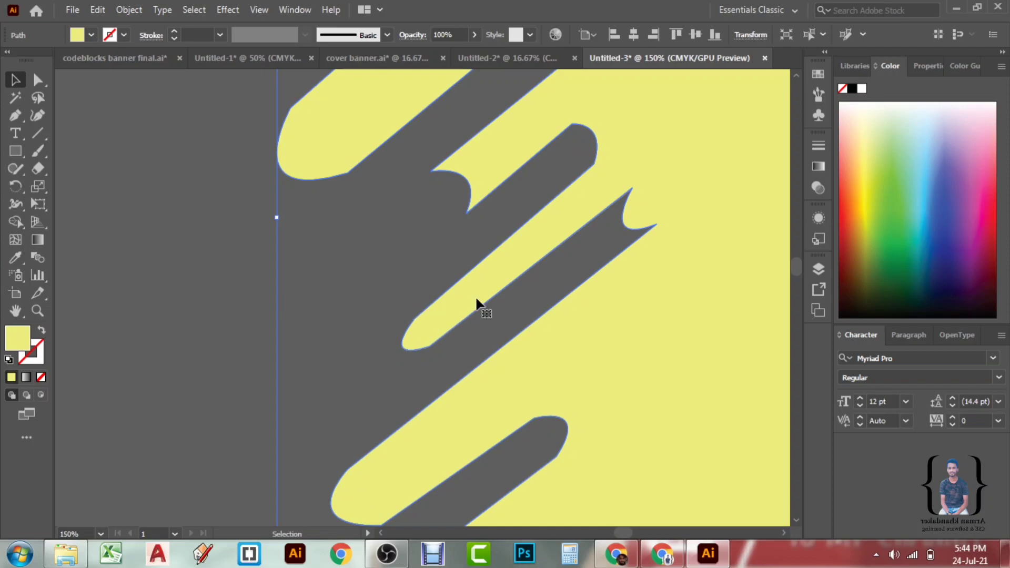
{"action": "left_click", "coordinate": [38, 115]}
{"action": "left_click", "coordinate": [414, 315]}
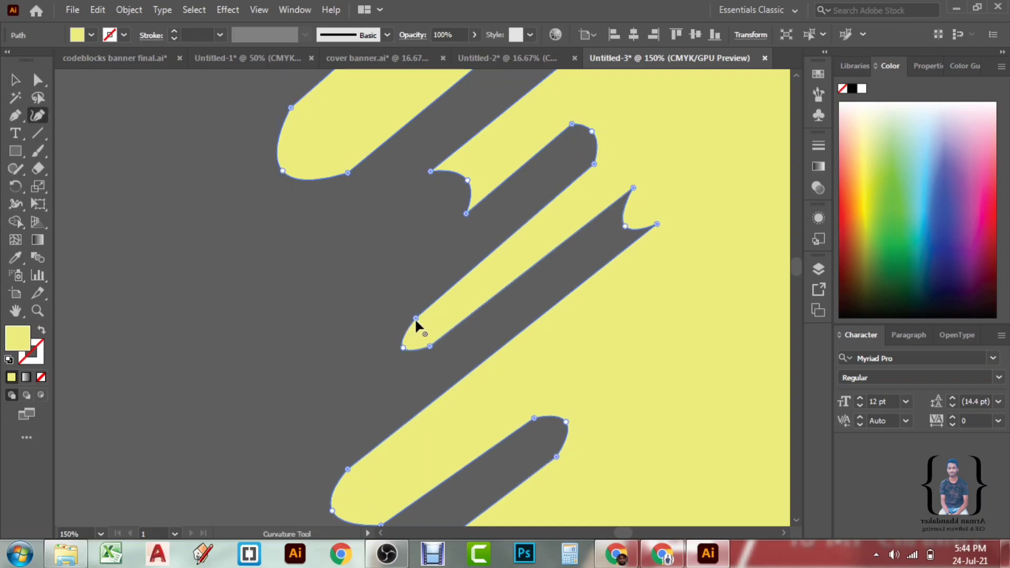
{"action": "left_click", "coordinate": [431, 349]}
{"action": "scroll", "coordinate": [500, 371], "scroll_direction": "down", "scroll_amount": 1}
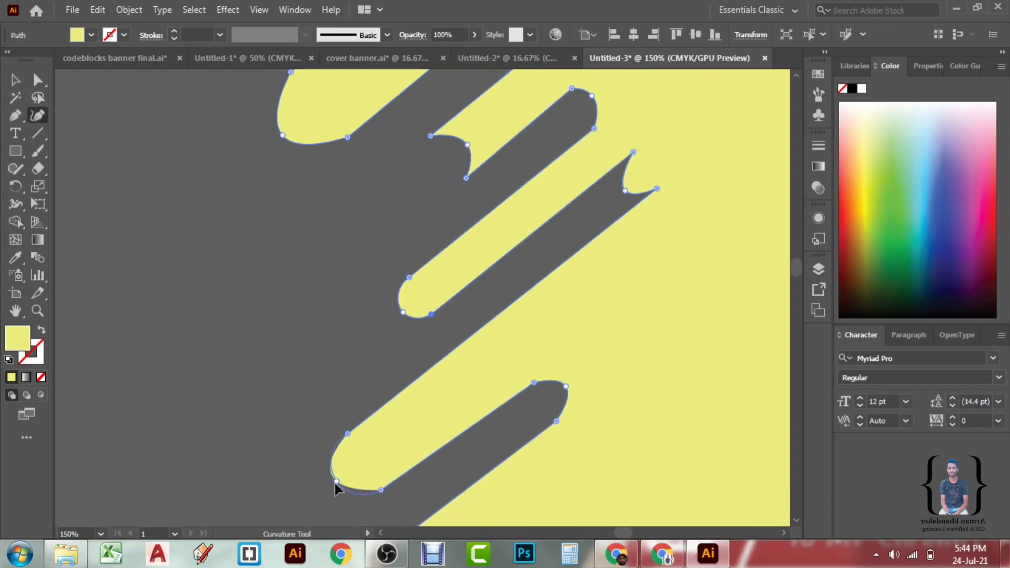
{"action": "scroll", "coordinate": [570, 383], "scroll_direction": "down", "scroll_amount": 4}
Reshape the curved ends of the notches between the fingers with the Curvature tool
{"action": "scroll", "coordinate": [614, 342], "scroll_direction": "up", "scroll_amount": 5}
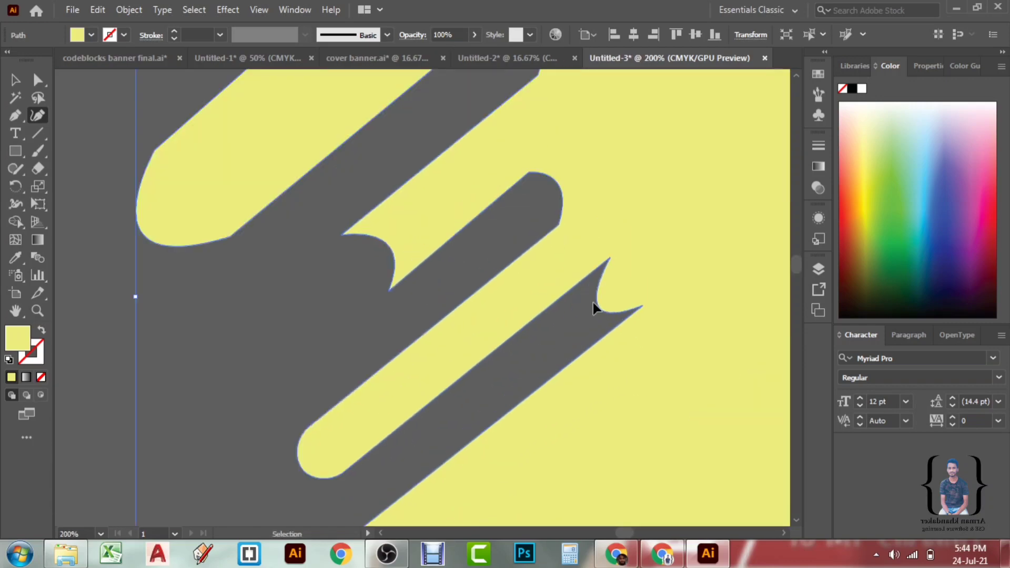
{"action": "left_click_drag", "start_coordinate": [600, 308], "coordinate": [590, 313]}
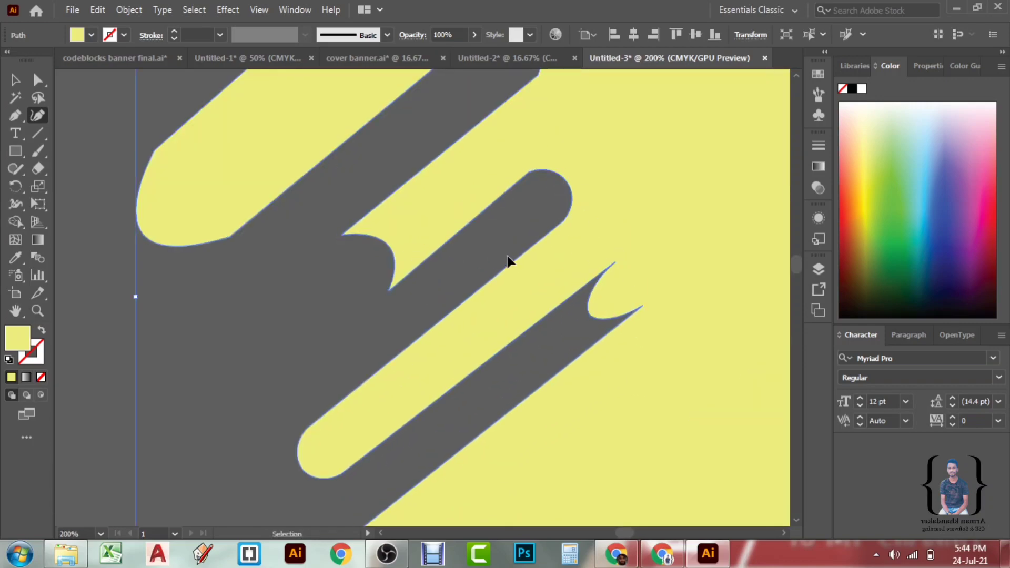
{"action": "scroll", "coordinate": [507, 258], "scroll_direction": "down", "scroll_amount": 2}
{"action": "scroll", "coordinate": [519, 309], "scroll_direction": "down", "scroll_amount": 1}
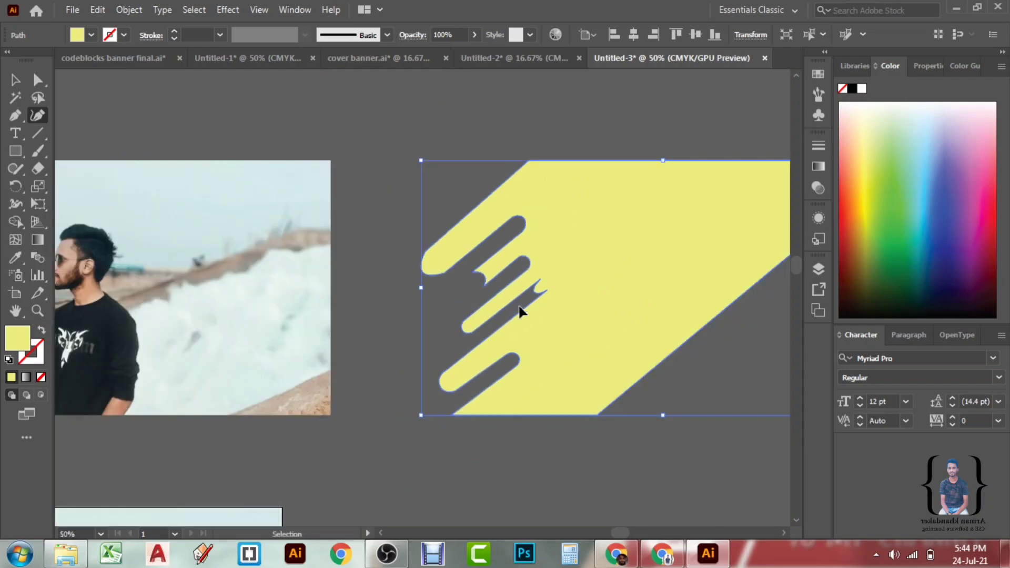
{"action": "scroll", "coordinate": [514, 334], "scroll_direction": "up", "scroll_amount": 1}
{"action": "scroll", "coordinate": [514, 334], "scroll_direction": "down", "scroll_amount": 1}
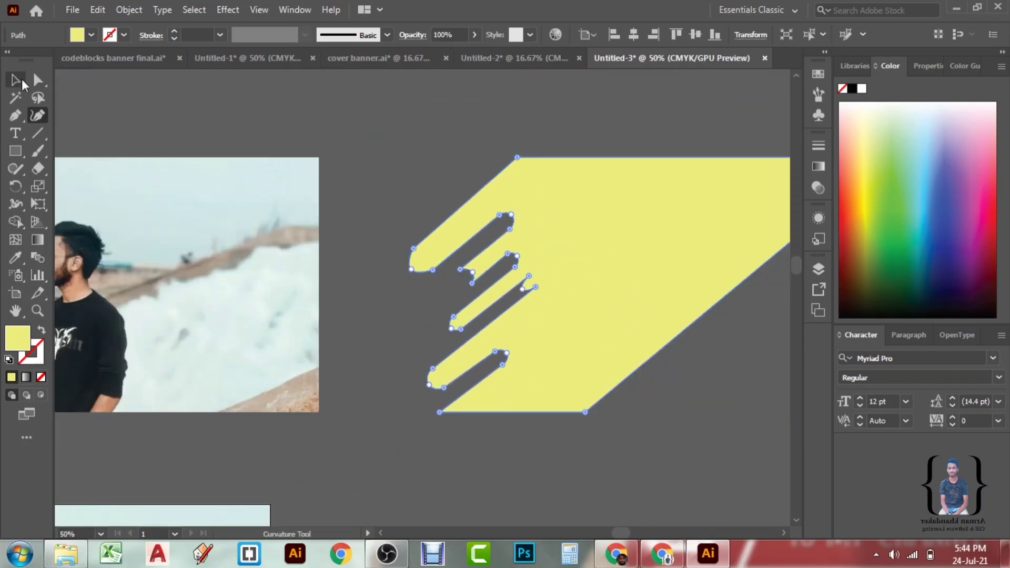
Try deleting the yellow shape's upper-right corner point with the Curvature tool, and undo the deletion
{"action": "left_click", "coordinate": [21, 82]}
{"action": "scroll", "coordinate": [649, 334], "scroll_direction": "down", "scroll_amount": 3}
{"action": "left_click", "coordinate": [643, 319]}
{"action": "scroll", "coordinate": [526, 331], "scroll_direction": "up", "scroll_amount": 2}
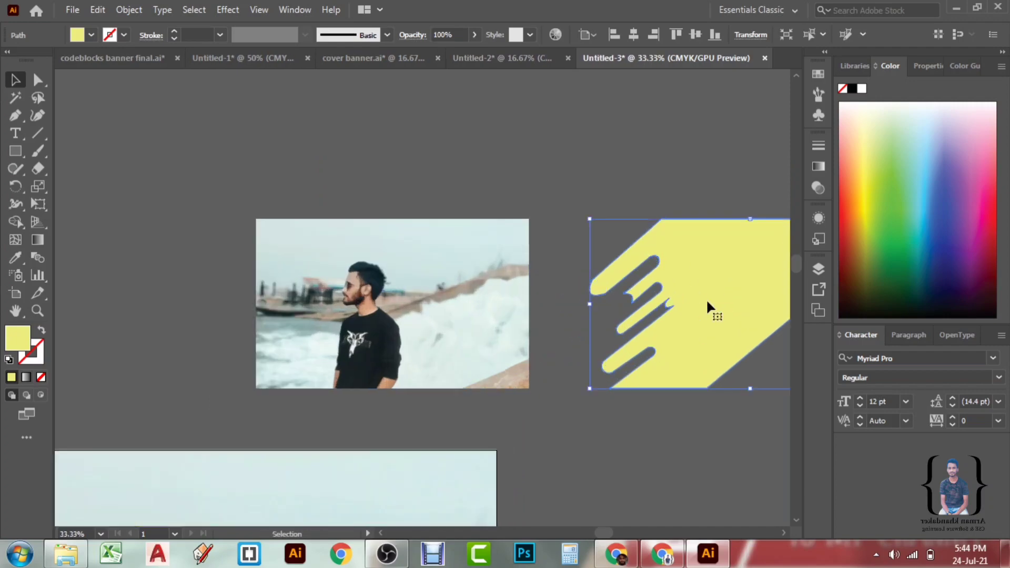
{"action": "scroll", "coordinate": [632, 316], "scroll_direction": "right", "scroll_amount": 5}
{"action": "left_click", "coordinate": [37, 116]}
{"action": "scroll", "coordinate": [586, 252], "scroll_direction": "right", "scroll_amount": 4}
{"action": "left_click", "coordinate": [579, 231]}
{"action": "key", "text": "Delete"}
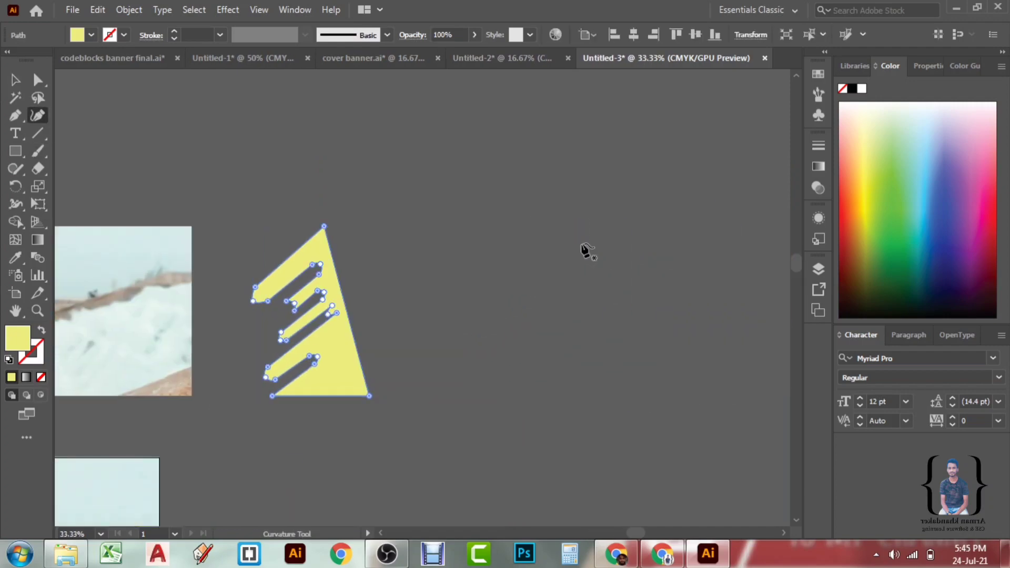
{"action": "key", "text": "ctrl+z"}
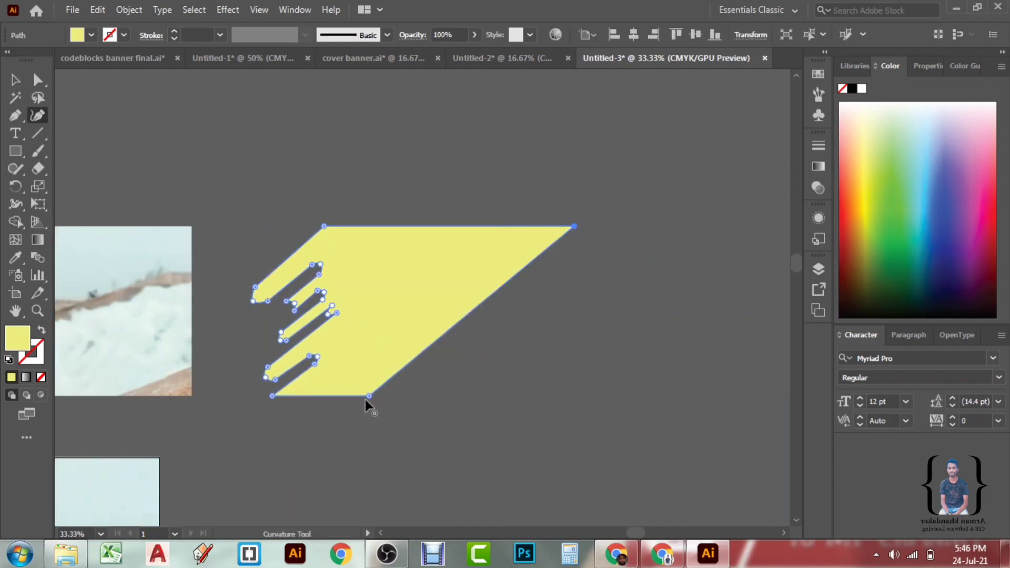
Shift the shape's lower-right corner outward to steepen its slanted side, and place the shape over the small photo
{"action": "left_click_drag", "start_coordinate": [368, 397], "coordinate": [499, 395]}
{"action": "key", "text": "v"}
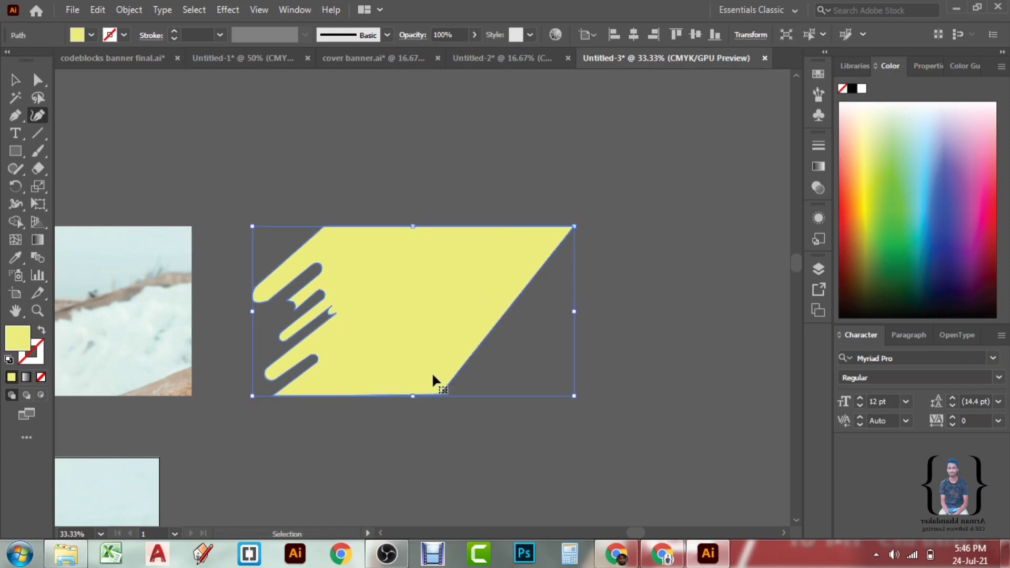
{"action": "scroll", "coordinate": [431, 371], "scroll_direction": "down", "scroll_amount": 2}
{"action": "scroll", "coordinate": [424, 283], "scroll_direction": "up", "scroll_amount": 2}
{"action": "left_click_drag", "start_coordinate": [680, 269], "coordinate": [306, 272]}
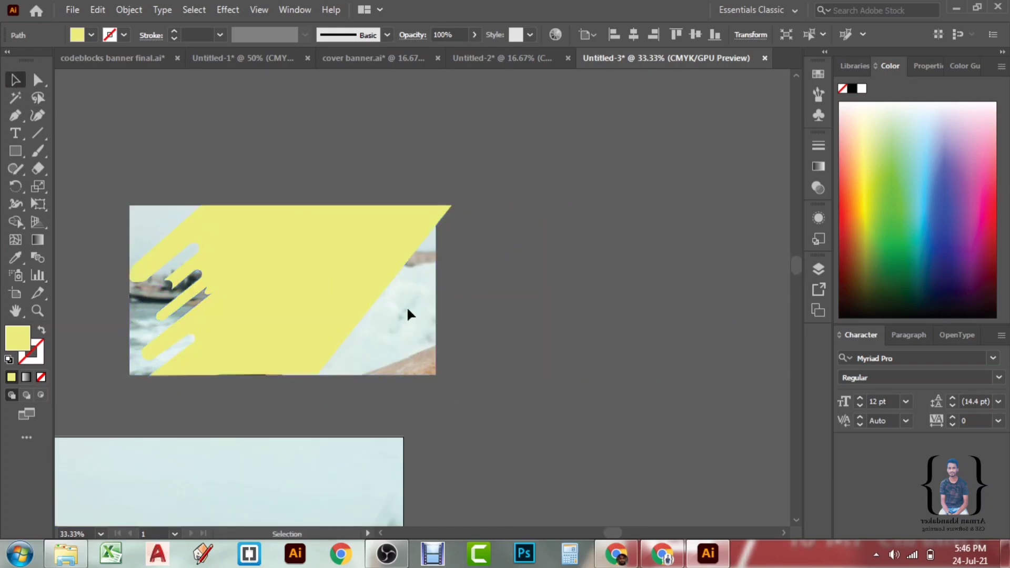
Align the shape's lower-right corner point with the small photo's bottom edge using the Curvature tool
{"action": "scroll", "coordinate": [330, 405], "scroll_direction": "up", "scroll_amount": 3}
{"action": "scroll", "coordinate": [279, 377], "scroll_direction": "down", "scroll_amount": 3}
{"action": "scroll", "coordinate": [370, 374], "scroll_direction": "up", "scroll_amount": 1}
{"action": "scroll", "coordinate": [370, 374], "scroll_direction": "up", "scroll_amount": 1}
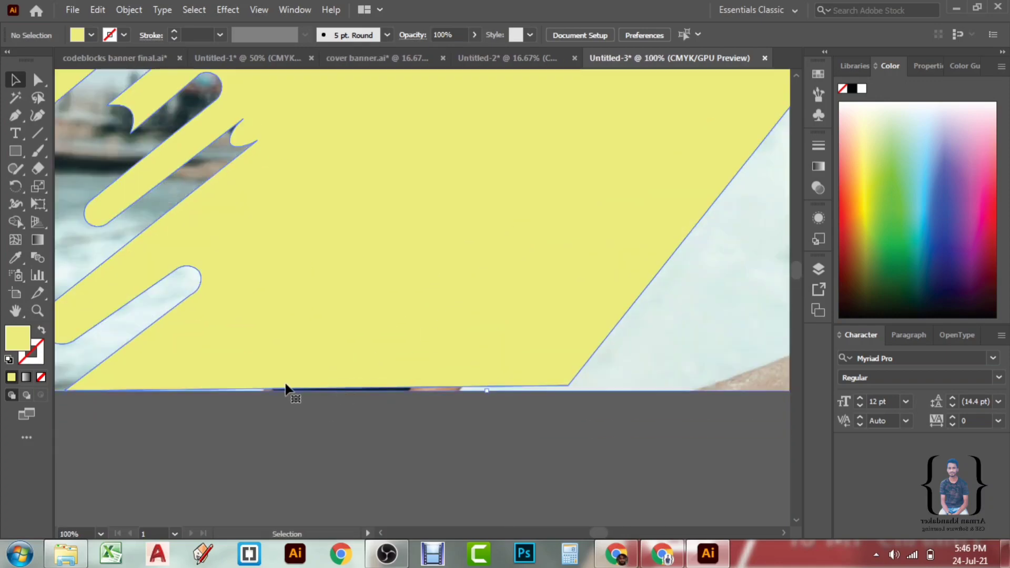
{"action": "left_click", "coordinate": [561, 284]}
{"action": "key", "text": "shift+grave"}
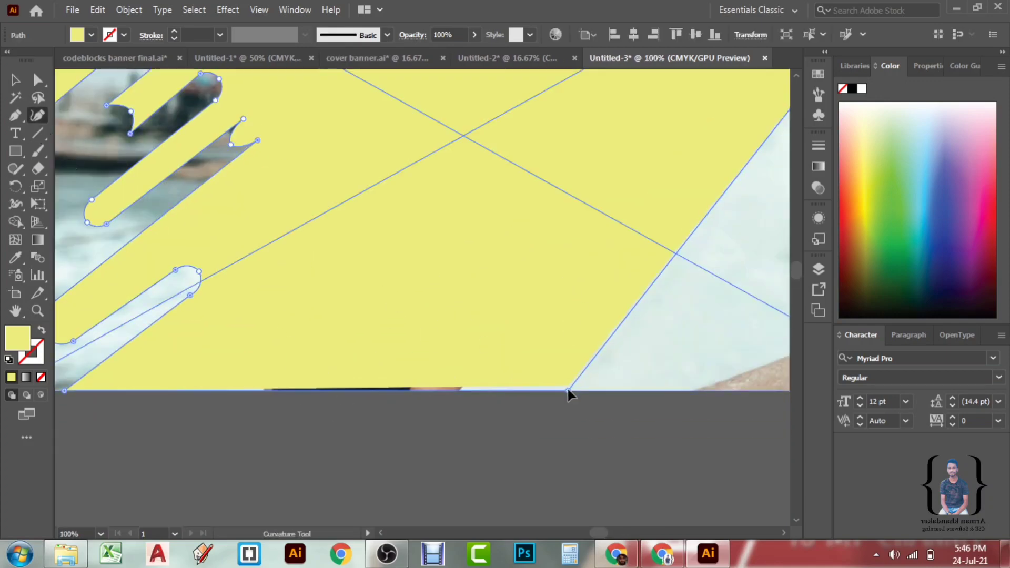
{"action": "scroll", "coordinate": [610, 389], "scroll_direction": "down", "scroll_amount": 5}
Widen the small photo to the shape's right tip and clip it to the yellow shape with a clipping mask
{"action": "left_click", "coordinate": [15, 80]}
{"action": "scroll", "coordinate": [597, 323], "scroll_direction": "up", "scroll_amount": 2}
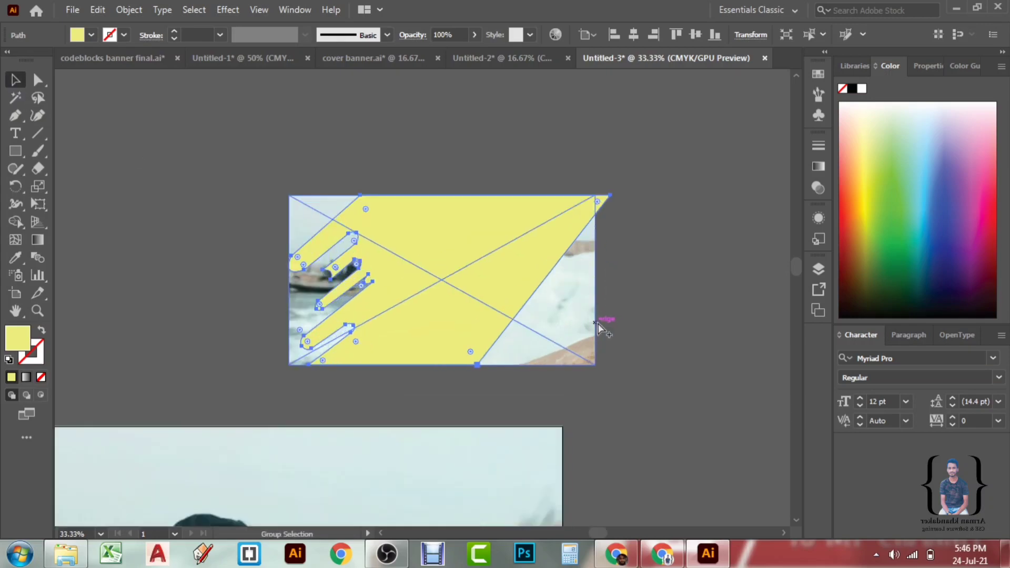
{"action": "left_click", "coordinate": [575, 306]}
{"action": "left_click", "coordinate": [490, 253], "text": "shift"}
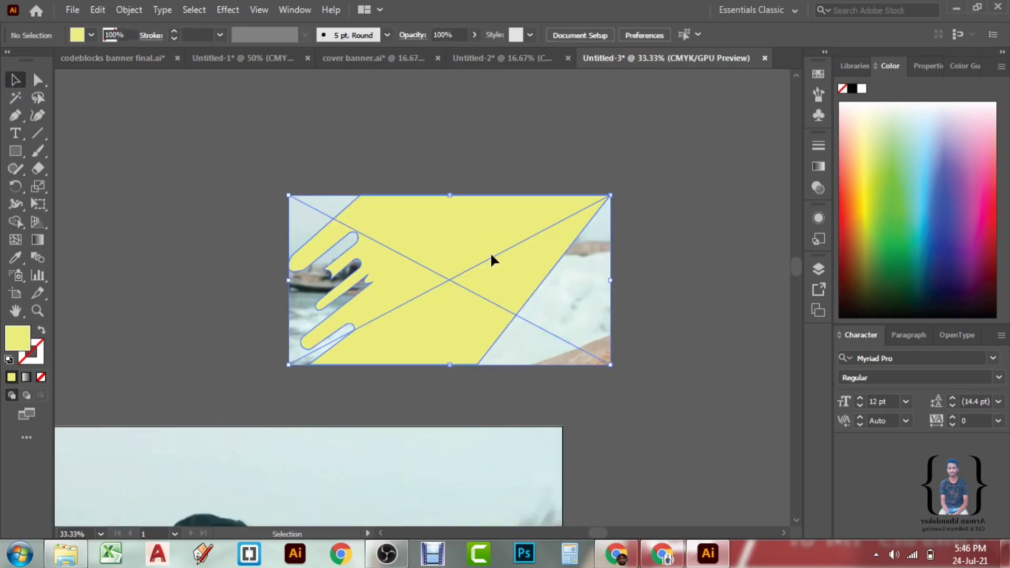
{"action": "right_click", "coordinate": [491, 252]}
{"action": "left_click", "coordinate": [584, 386]}
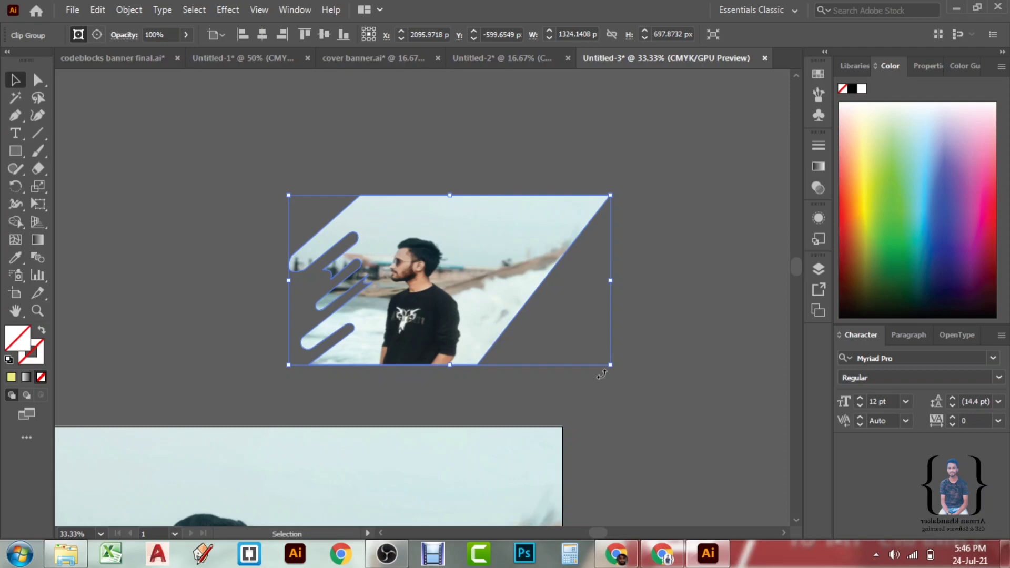
{"action": "left_click", "coordinate": [696, 374]}
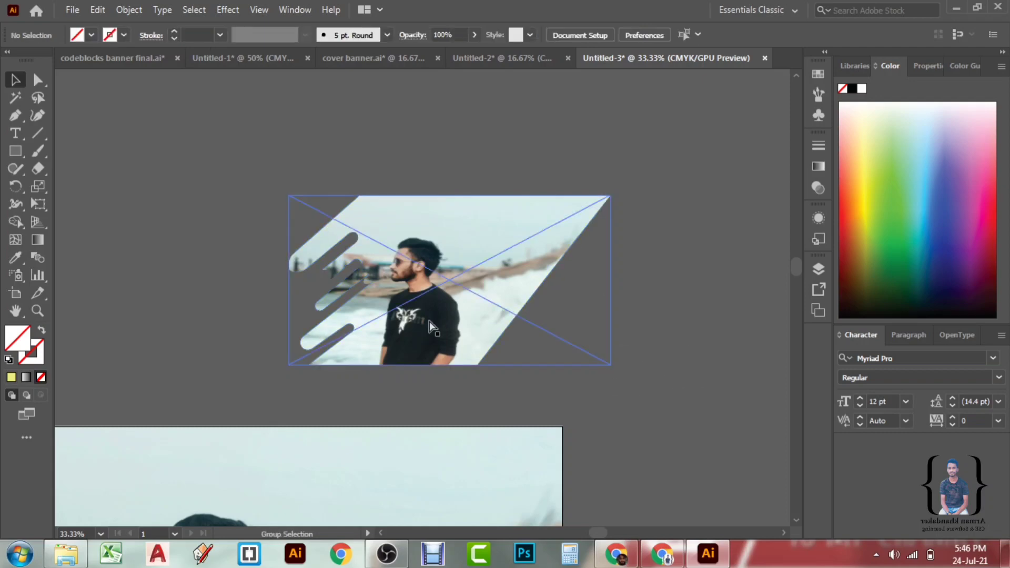
Move the clipped photo to the right of the artboard
{"action": "scroll", "coordinate": [428, 321], "scroll_direction": "up", "scroll_amount": 1}
{"action": "scroll", "coordinate": [428, 328], "scroll_direction": "up", "scroll_amount": 2}
{"action": "scroll", "coordinate": [428, 327], "scroll_direction": "down", "scroll_amount": 3}
{"action": "scroll", "coordinate": [430, 437], "scroll_direction": "down", "scroll_amount": 2}
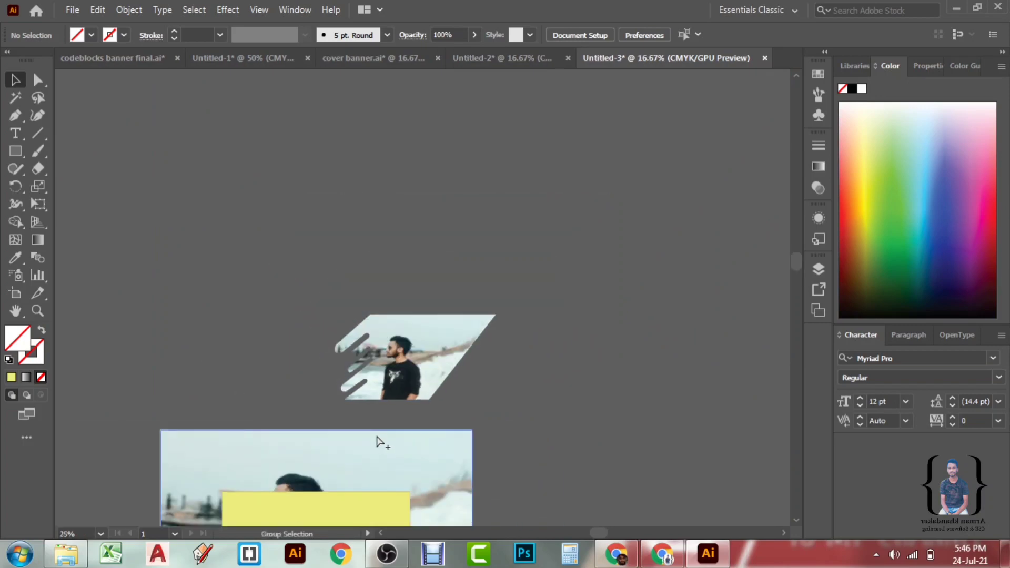
{"action": "scroll", "coordinate": [379, 441], "scroll_direction": "down", "scroll_amount": 3}
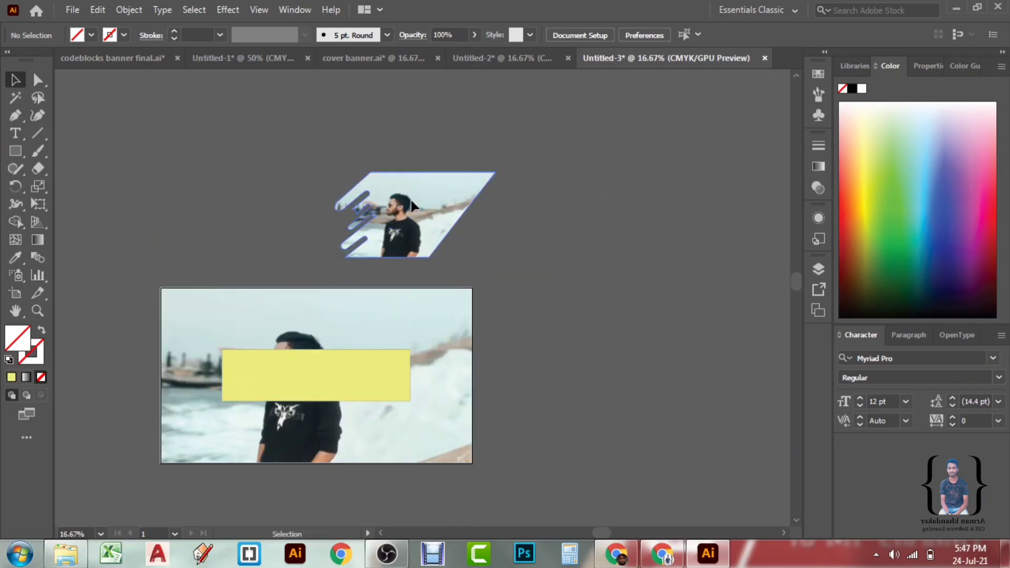
{"action": "left_click_drag", "start_coordinate": [410, 198], "coordinate": [577, 288]}
{"action": "left_click", "coordinate": [481, 402]}
Bring the distant white-and-teal watercolour strip to the artboard and place it exactly over the yellow central rectangle
{"action": "scroll", "coordinate": [572, 245], "scroll_direction": "down", "scroll_amount": 3}
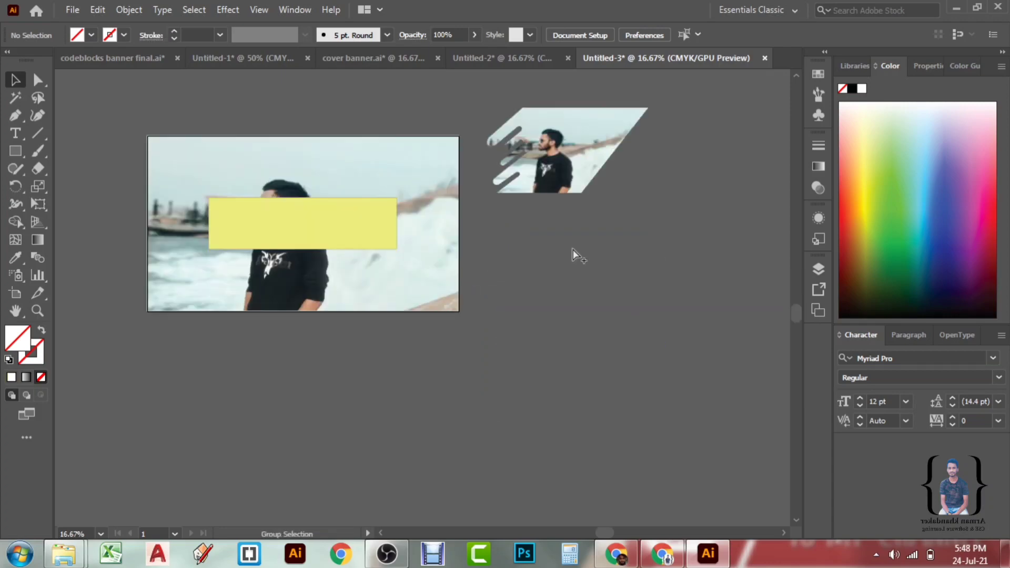
{"action": "scroll", "coordinate": [572, 249], "scroll_direction": "down", "scroll_amount": 3}
{"action": "scroll", "coordinate": [591, 163], "scroll_direction": "down", "scroll_amount": 1}
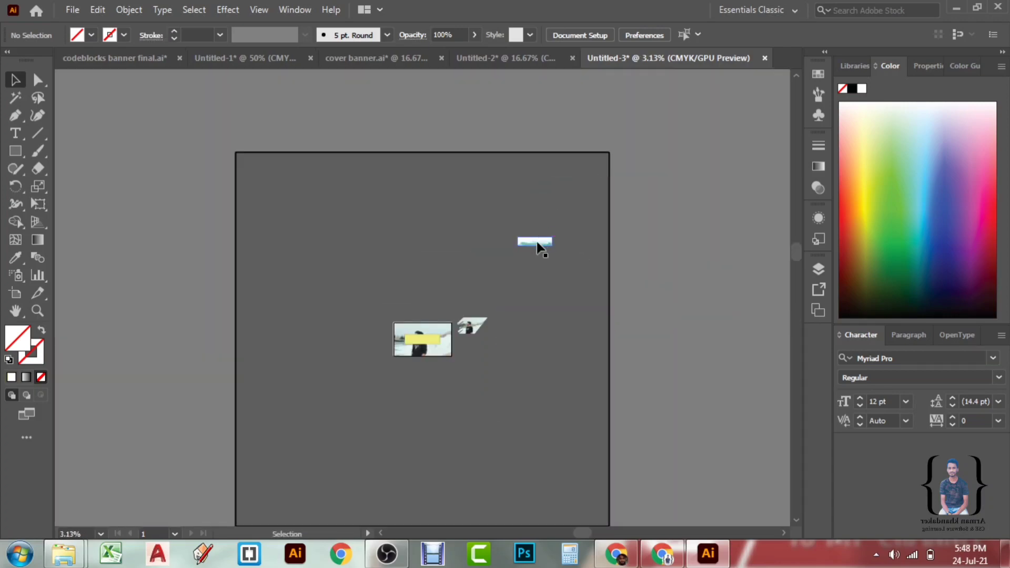
{"action": "left_click_drag", "start_coordinate": [539, 243], "coordinate": [475, 365]}
{"action": "scroll", "coordinate": [453, 354], "scroll_direction": "up", "scroll_amount": 5}
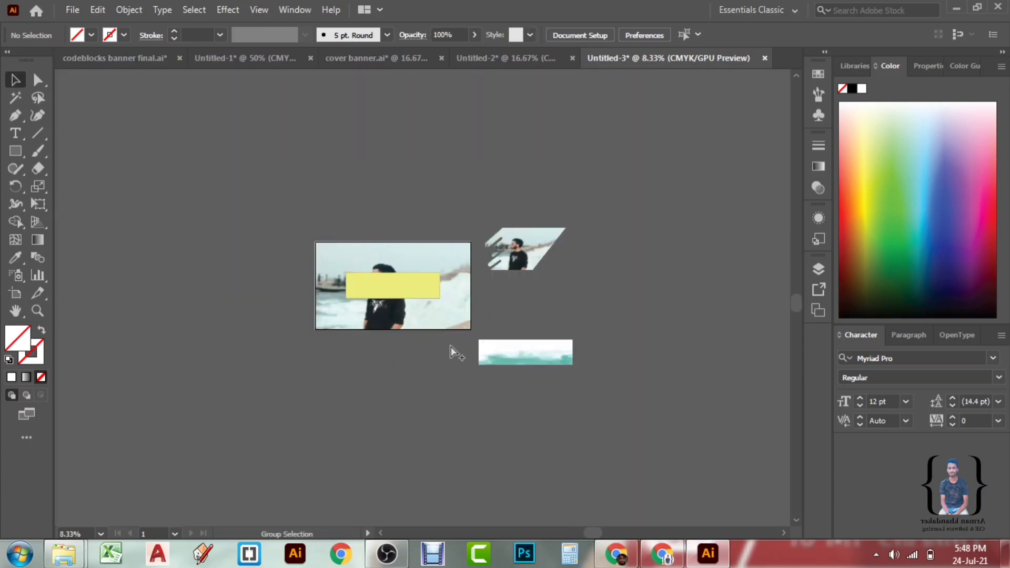
{"action": "left_click_drag", "start_coordinate": [576, 368], "coordinate": [310, 227]}
{"action": "left_click", "coordinate": [411, 373]}
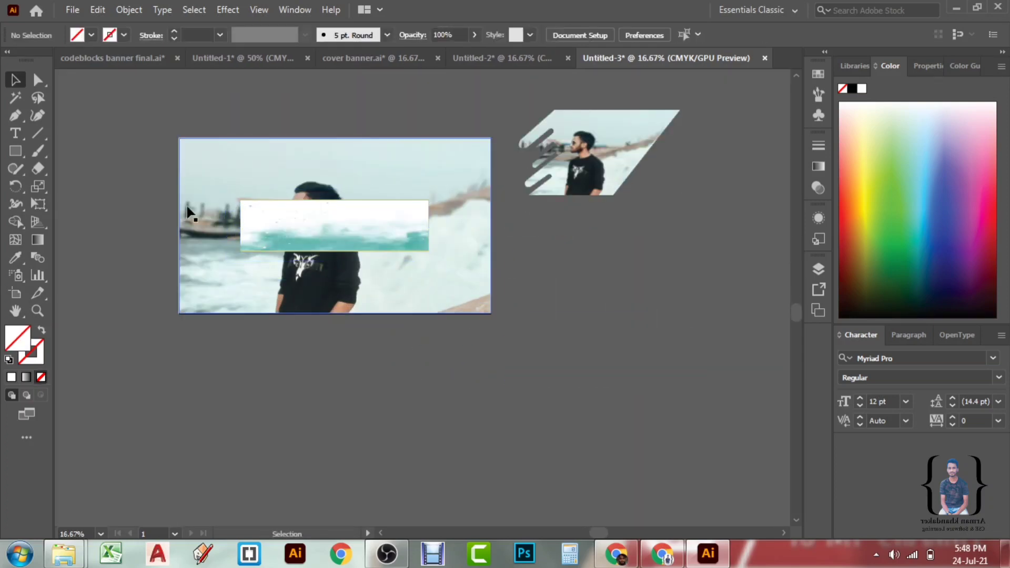
Lower the clipped photo beside the artboard to about the height of the central strip
{"action": "scroll", "coordinate": [304, 287], "scroll_direction": "left", "scroll_amount": 2}
{"action": "left_click_drag", "start_coordinate": [694, 141], "coordinate": [687, 195]}
{"action": "scroll", "coordinate": [687, 195], "scroll_direction": "up", "scroll_amount": 2}
{"action": "scroll", "coordinate": [674, 206], "scroll_direction": "down", "scroll_amount": 1}
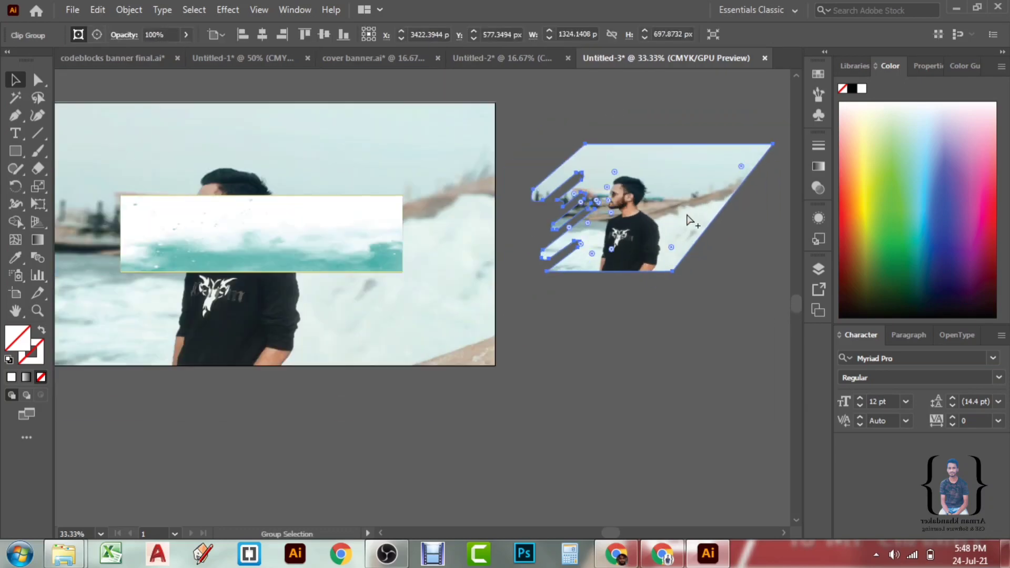
Move the clipped photo over the central strip, centred horizontally at X 1280 px, and bring it to the front
{"action": "left_click_drag", "start_coordinate": [534, 223], "coordinate": [256, 263]}
{"action": "right_click", "coordinate": [277, 231]}
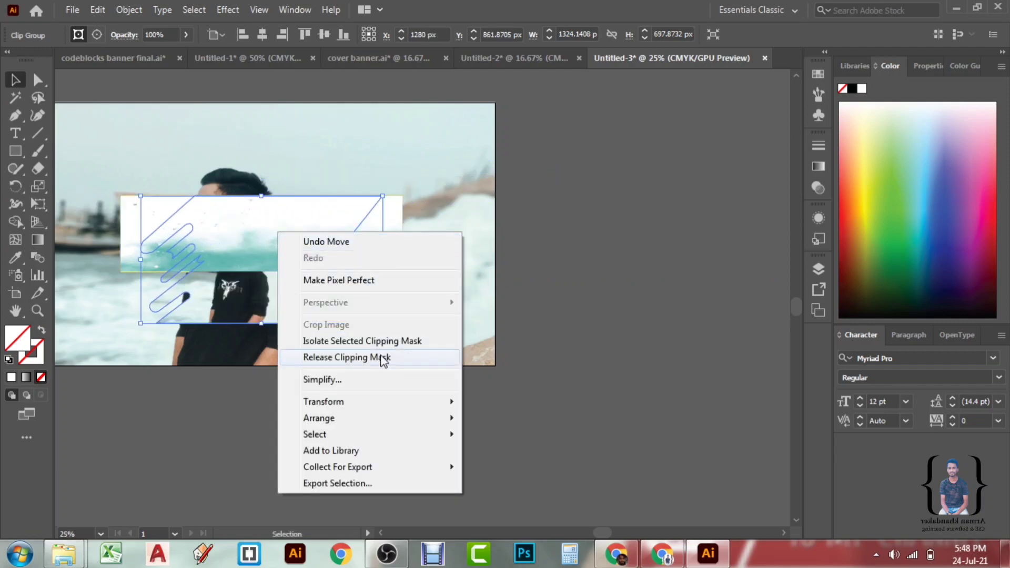
{"action": "mouse_move", "coordinate": [405, 418]}
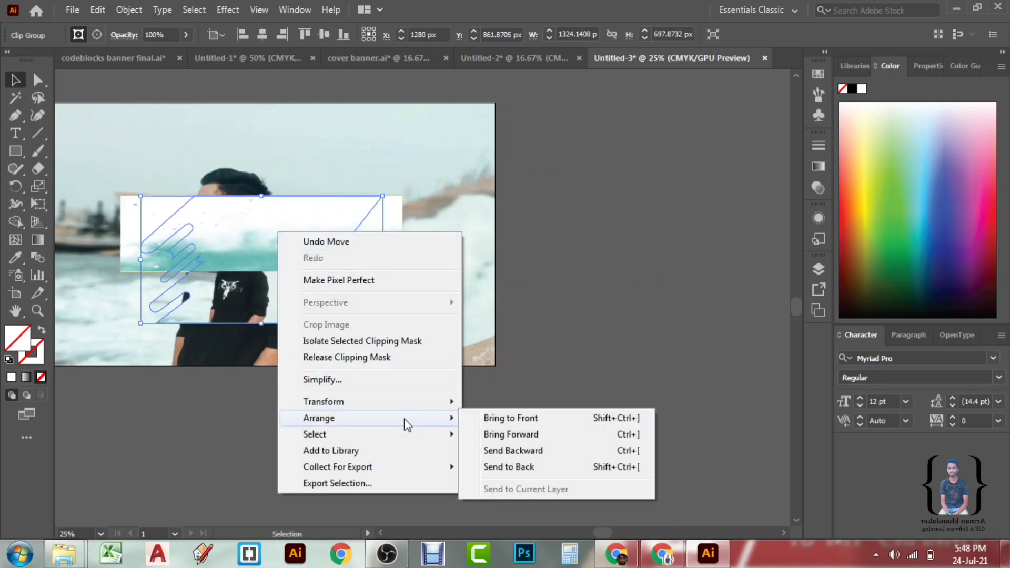
{"action": "left_click", "coordinate": [484, 419]}
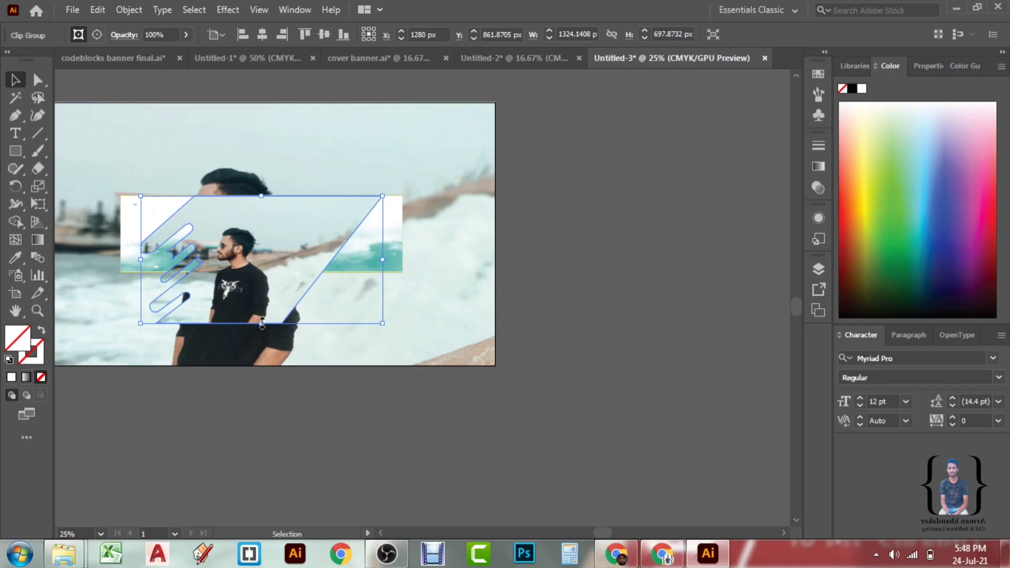
Resize the clipped photo to about 1156 px wide and 413 px high, then centre it vertically on the strip at Y 720 px
{"action": "left_click_drag", "start_coordinate": [262, 322], "coordinate": [261, 271]}
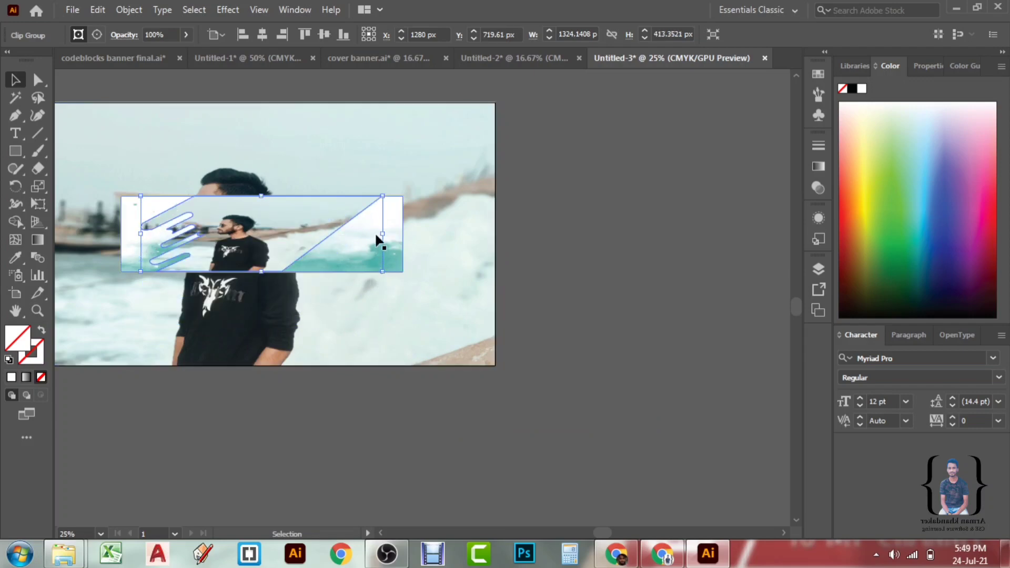
{"action": "left_click_drag", "start_coordinate": [382, 234], "coordinate": [353, 231]}
{"action": "key", "text": "a"}
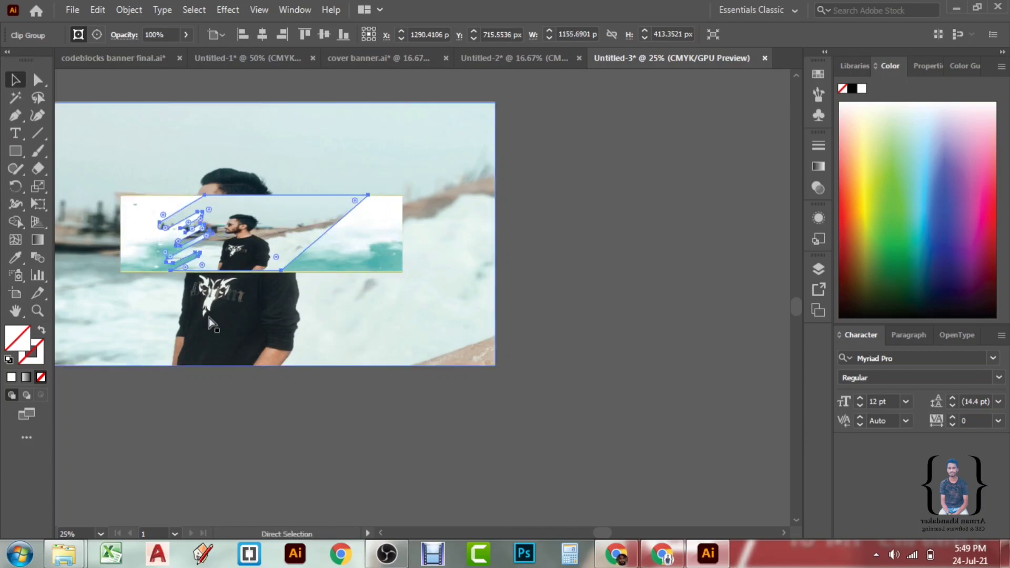
{"action": "key", "text": "v"}
{"action": "scroll", "coordinate": [212, 324], "scroll_direction": "up", "scroll_amount": 2}
{"action": "scroll", "coordinate": [272, 304], "scroll_direction": "up", "scroll_amount": 4}
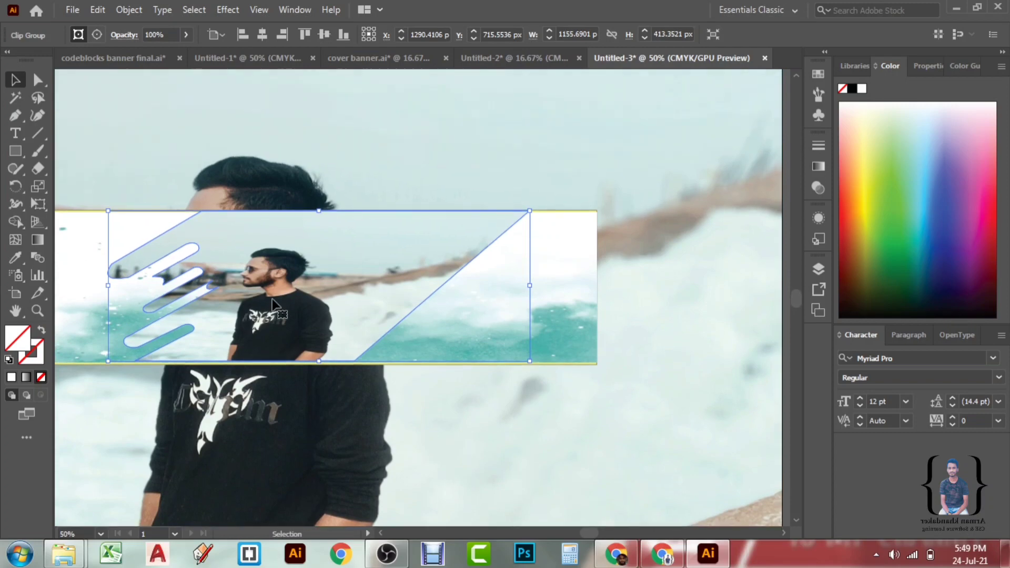
{"action": "left_click_drag", "start_coordinate": [290, 285], "coordinate": [292, 288]}
{"action": "key", "text": "a"}
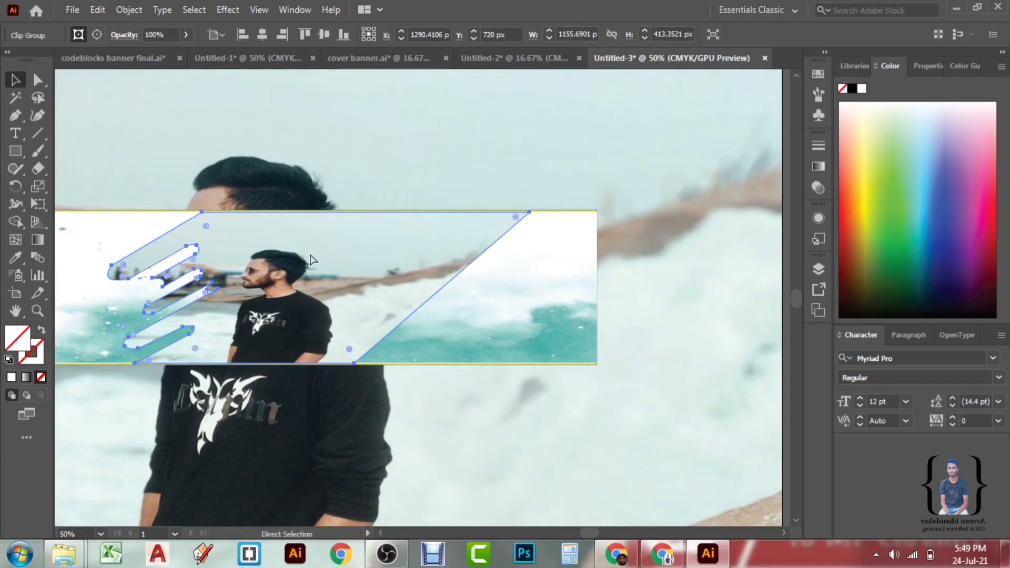
Stretch the clipped photo's top and bottom edges to the yellow rectangle's edges, giving it a height of 423 px
{"action": "scroll", "coordinate": [309, 267], "scroll_direction": "up", "scroll_amount": 2}
{"action": "scroll", "coordinate": [329, 200], "scroll_direction": "up", "scroll_amount": 1}
{"action": "key", "text": "v"}
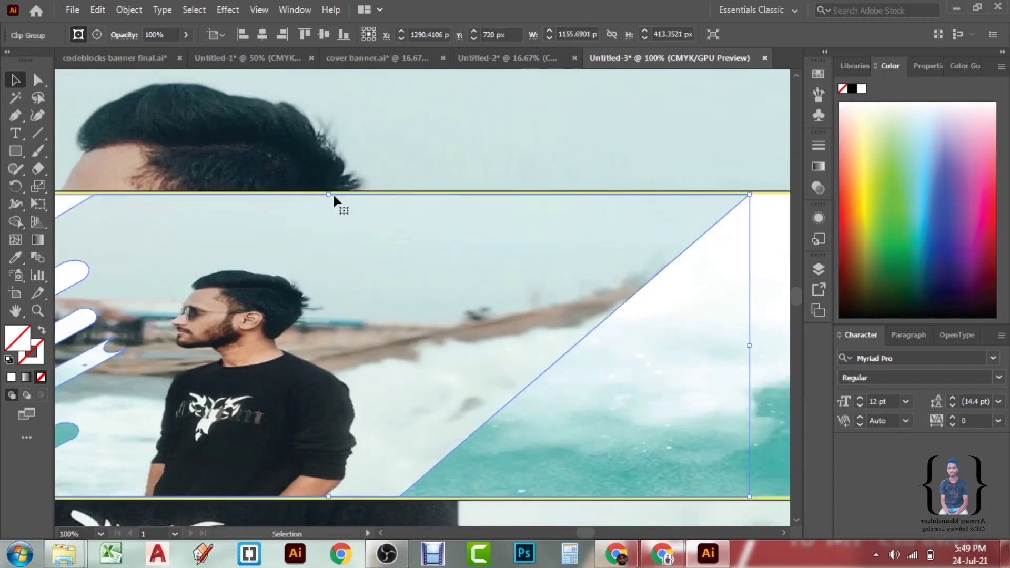
{"action": "left_click_drag", "start_coordinate": [331, 194], "coordinate": [331, 191]}
{"action": "scroll", "coordinate": [311, 332], "scroll_direction": "down", "scroll_amount": 2}
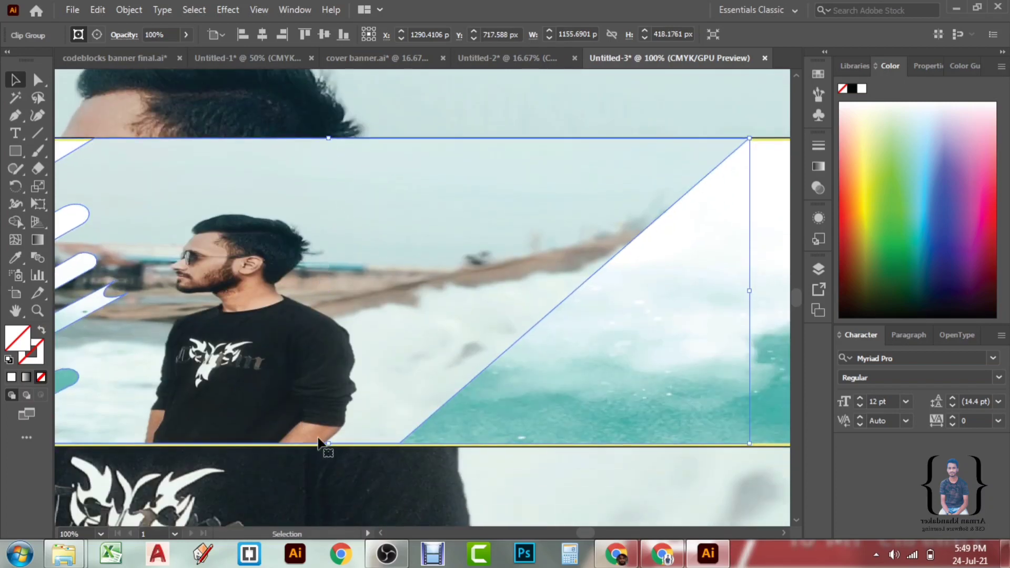
{"action": "left_click_drag", "start_coordinate": [329, 444], "coordinate": [328, 446]}
{"action": "key", "text": "a"}
{"action": "scroll", "coordinate": [466, 421], "scroll_direction": "down", "scroll_amount": 3}
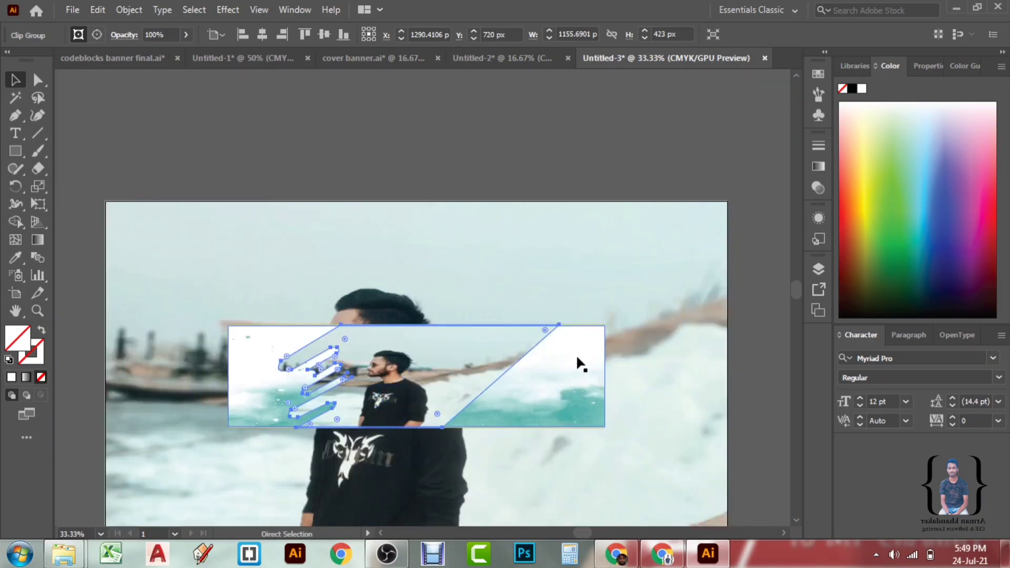
Lower the clipped photo to Y about 803 px and extend the watercolour strip's top edge to the yellow rectangle's top
{"action": "left_click", "coordinate": [409, 331]}
{"action": "scroll", "coordinate": [405, 328], "scroll_direction": "up", "scroll_amount": 4}
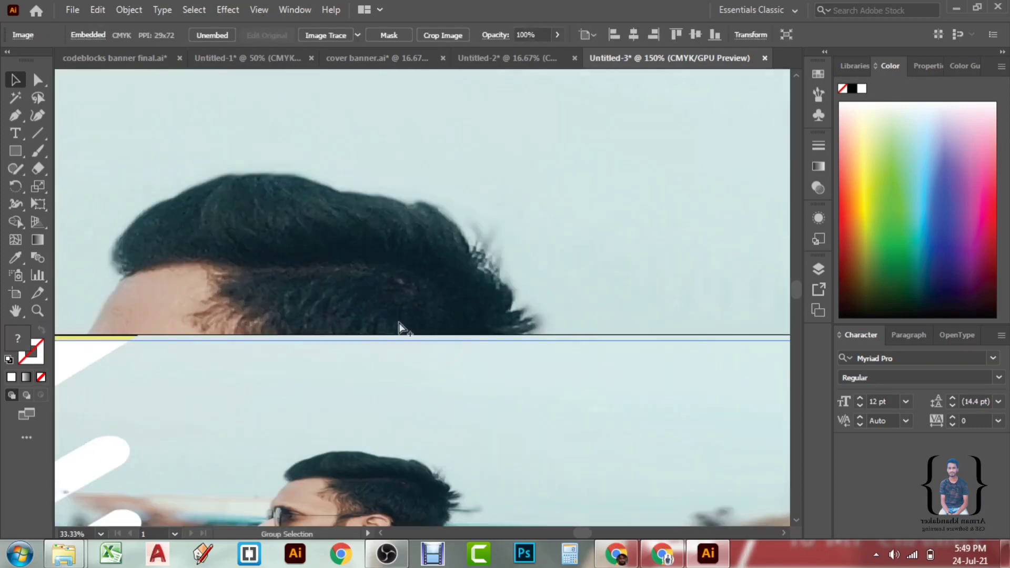
{"action": "left_click", "coordinate": [477, 340]}
{"action": "scroll", "coordinate": [185, 351], "scroll_direction": "down", "scroll_amount": 1}
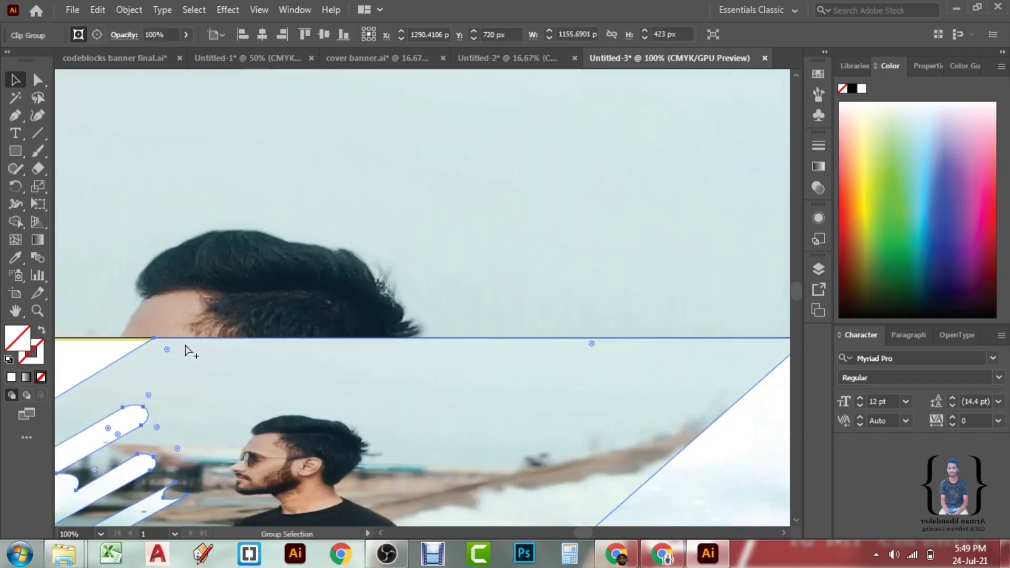
{"action": "left_click", "coordinate": [378, 339]}
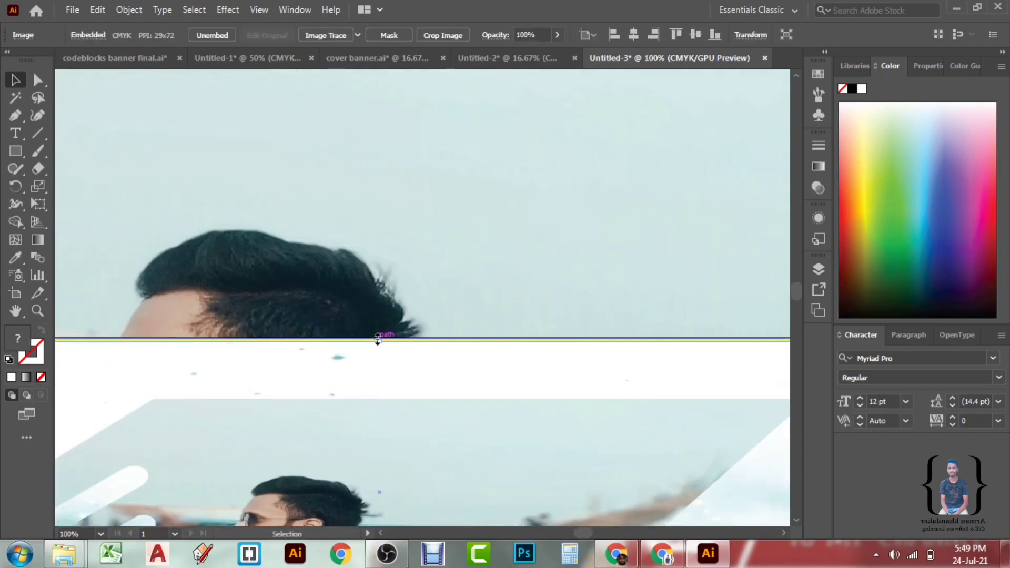
{"action": "left_click_drag", "start_coordinate": [381, 341], "coordinate": [381, 341]}
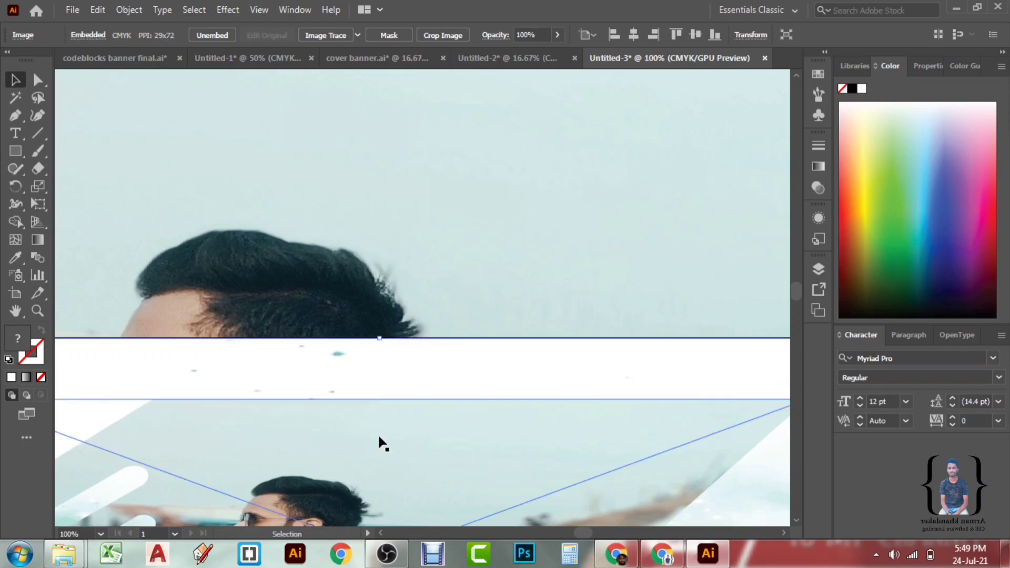
Extend the clipped photo's top edge to the strip's top and raise its bottom edge to the strip's bottom, about 421 px high
{"action": "left_click", "coordinate": [379, 400]}
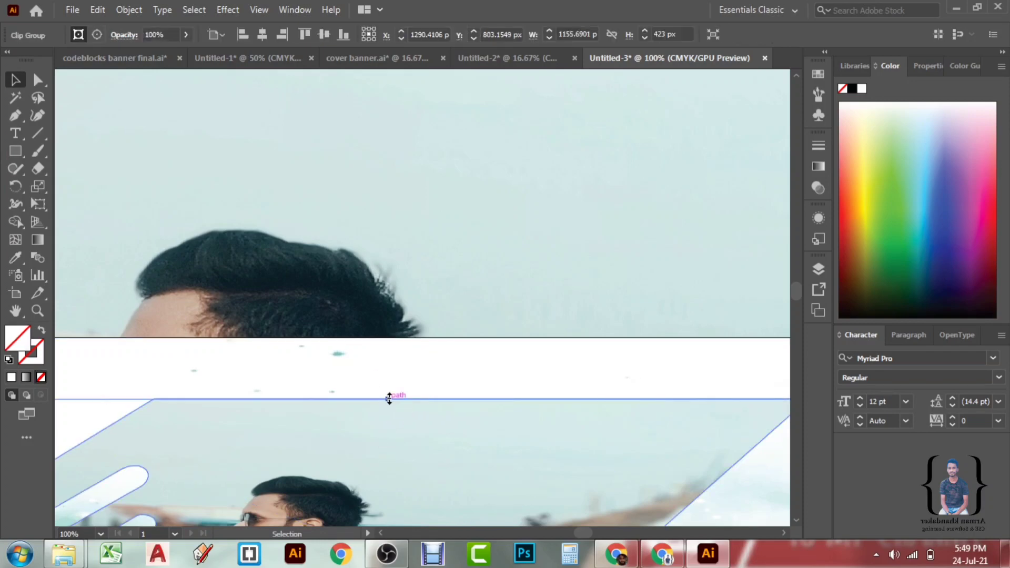
{"action": "left_click_drag", "start_coordinate": [388, 399], "coordinate": [382, 340]}
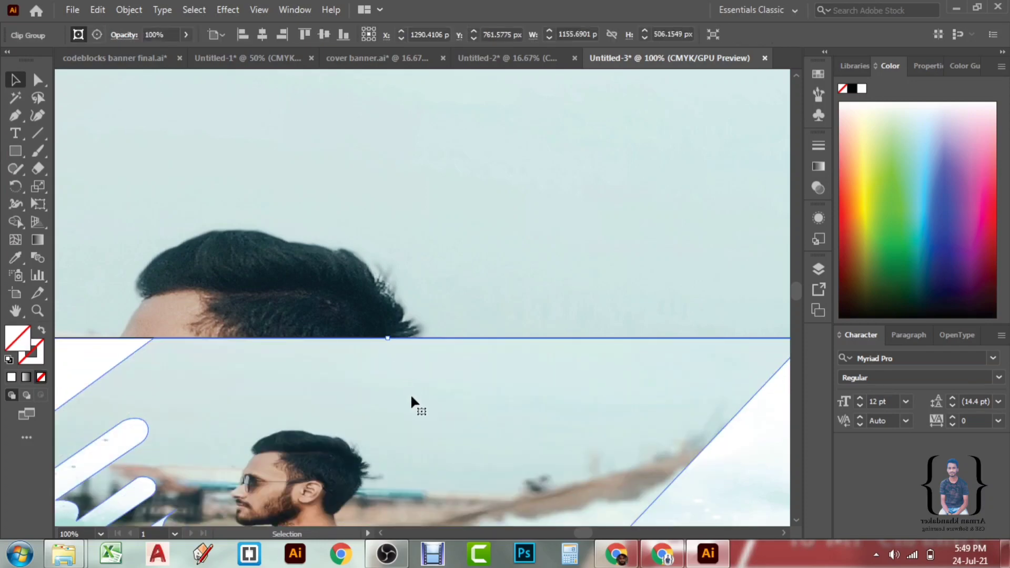
{"action": "key", "text": "ctrl+minus"}
{"action": "key", "text": "ctrl+minus"}
{"action": "key", "text": "ctrl+minus"}
{"action": "key", "text": "ctrl+minus"}
{"action": "key", "text": "ctrl+plus"}
{"action": "key", "text": "ctrl+plus"}
{"action": "key", "text": "ctrl+plus"}
{"action": "key", "text": "ctrl+plus"}
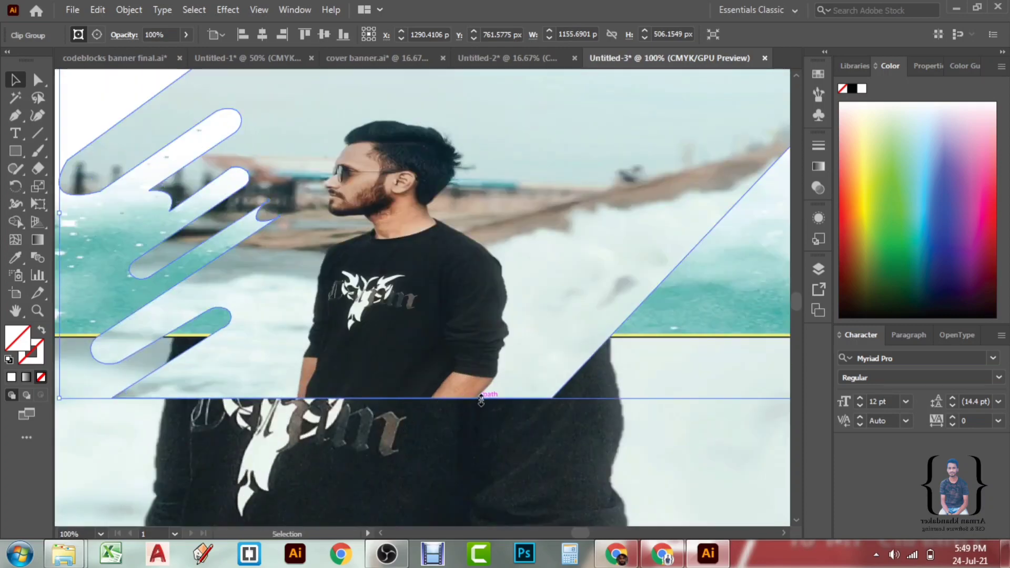
{"action": "left_click_drag", "start_coordinate": [481, 398], "coordinate": [489, 334]}
{"action": "left_click_drag", "start_coordinate": [490, 333], "coordinate": [489, 337]}
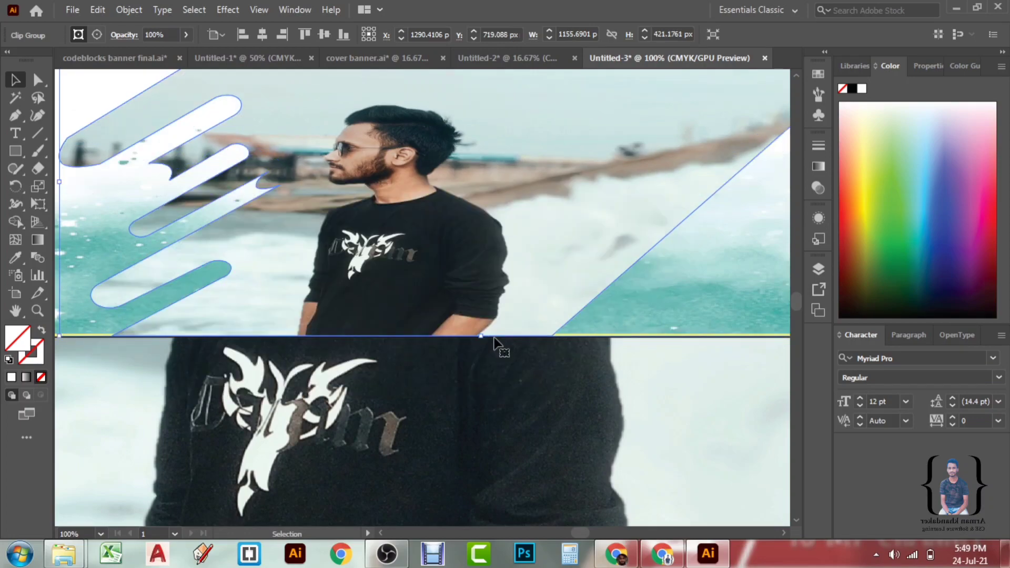
Extend the bottom edges of the watercolour strip and the clipped photo to the yellow rectangle's bottom, making the photo 423 px high
{"action": "scroll", "coordinate": [660, 356], "scroll_direction": "up", "scroll_amount": 2}
{"action": "scroll", "coordinate": [702, 345], "scroll_direction": "down", "scroll_amount": 3}
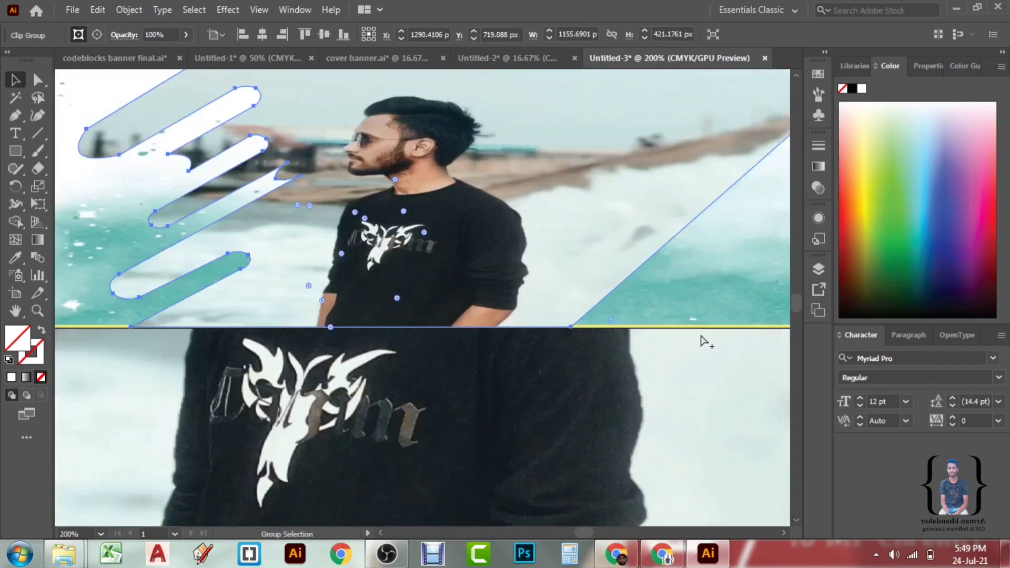
{"action": "left_click", "coordinate": [387, 302], "text": "alt"}
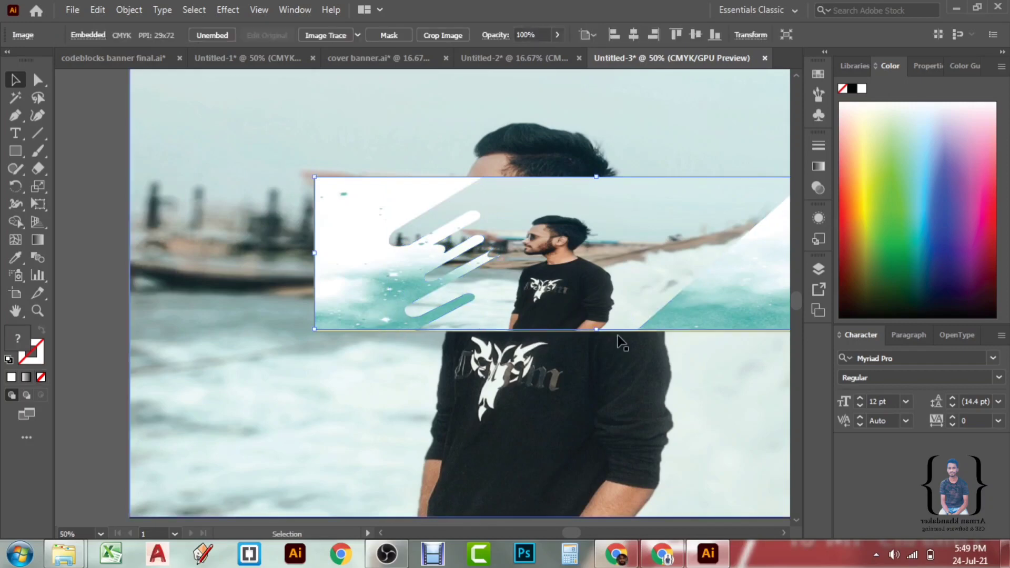
{"action": "scroll", "coordinate": [608, 330], "scroll_direction": "up", "scroll_amount": 5}
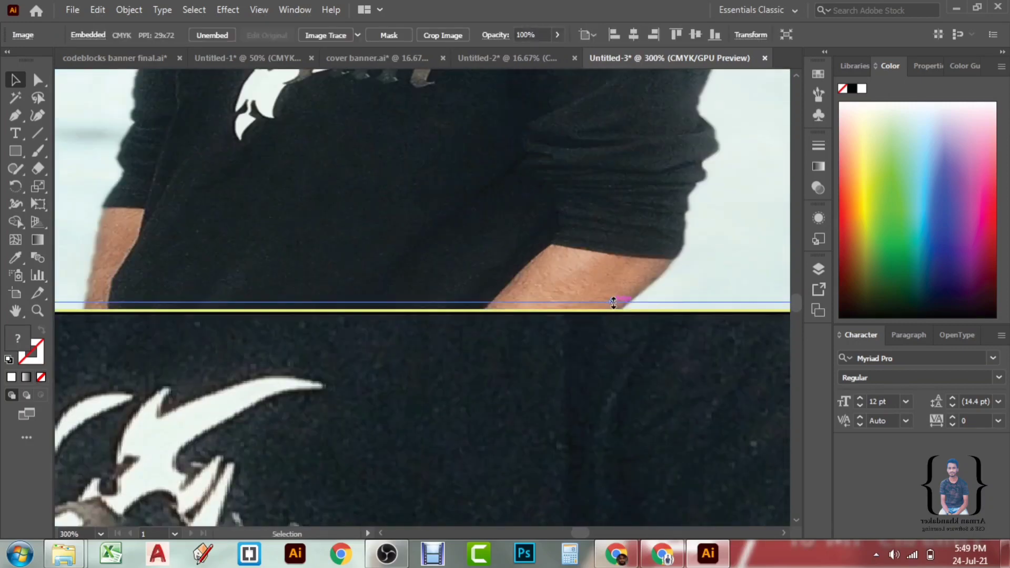
{"action": "left_click_drag", "start_coordinate": [614, 300], "coordinate": [616, 313]}
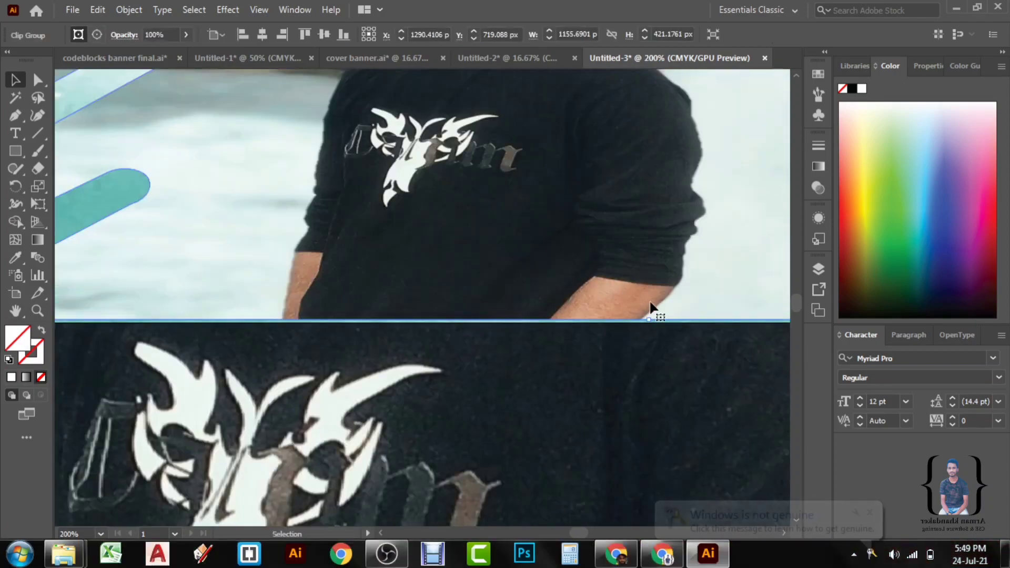
{"action": "left_click_drag", "start_coordinate": [650, 305], "coordinate": [652, 323]}
{"action": "scroll", "coordinate": [626, 371], "scroll_direction": "down", "scroll_amount": 5}
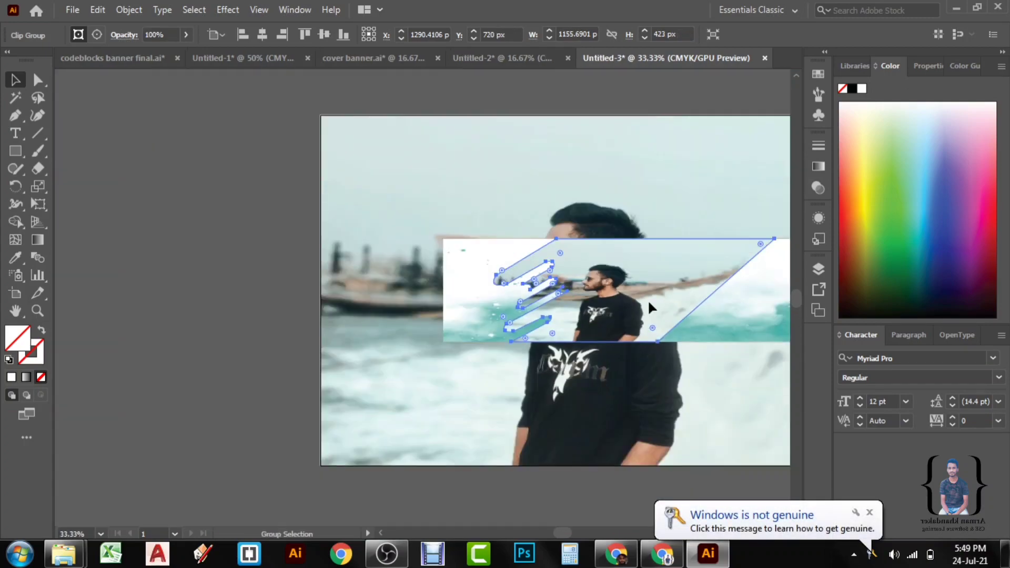
{"action": "left_click", "coordinate": [269, 231]}
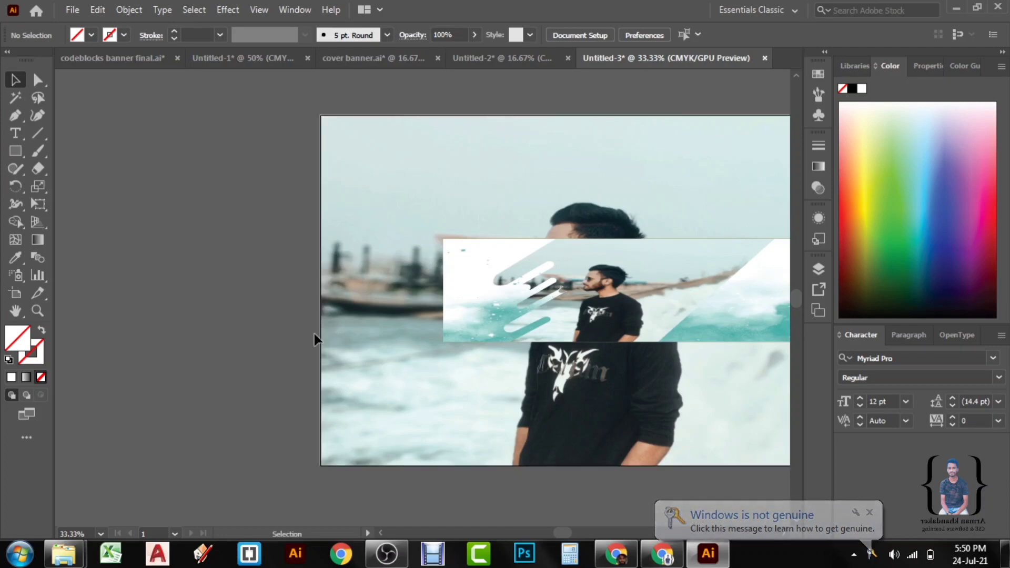
{"action": "key", "text": "a"}
{"action": "left_click", "coordinate": [526, 284]}
{"action": "scroll", "coordinate": [526, 284], "scroll_direction": "right", "scroll_amount": 3}
{"action": "scroll", "coordinate": [526, 284], "scroll_direction": "right", "scroll_amount": 2}
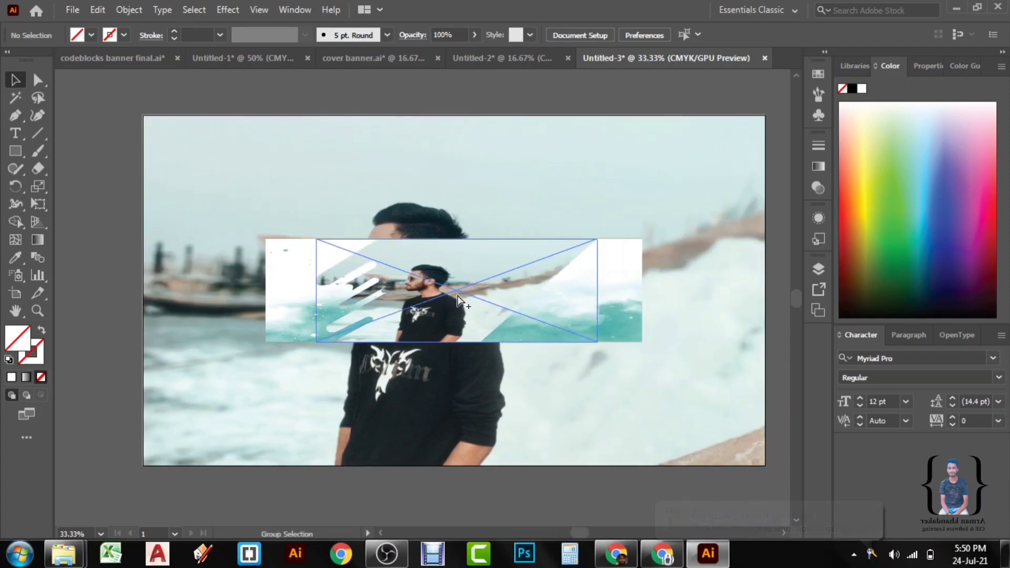
{"action": "scroll", "coordinate": [457, 297], "scroll_direction": "up", "scroll_amount": 1}
{"action": "left_click_drag", "start_coordinate": [477, 299], "coordinate": [485, 296]}
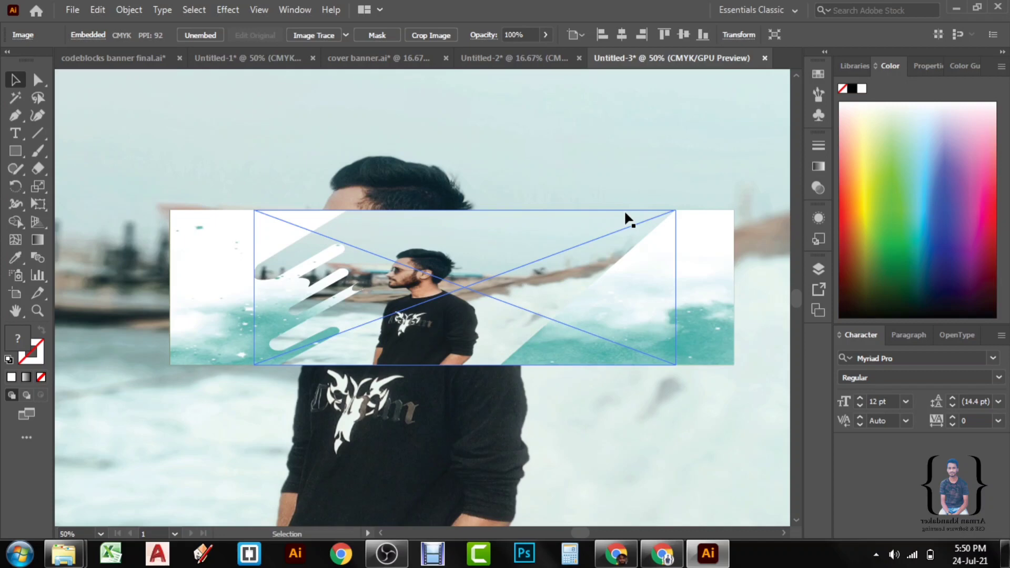
{"action": "key", "text": "ctrl+h"}
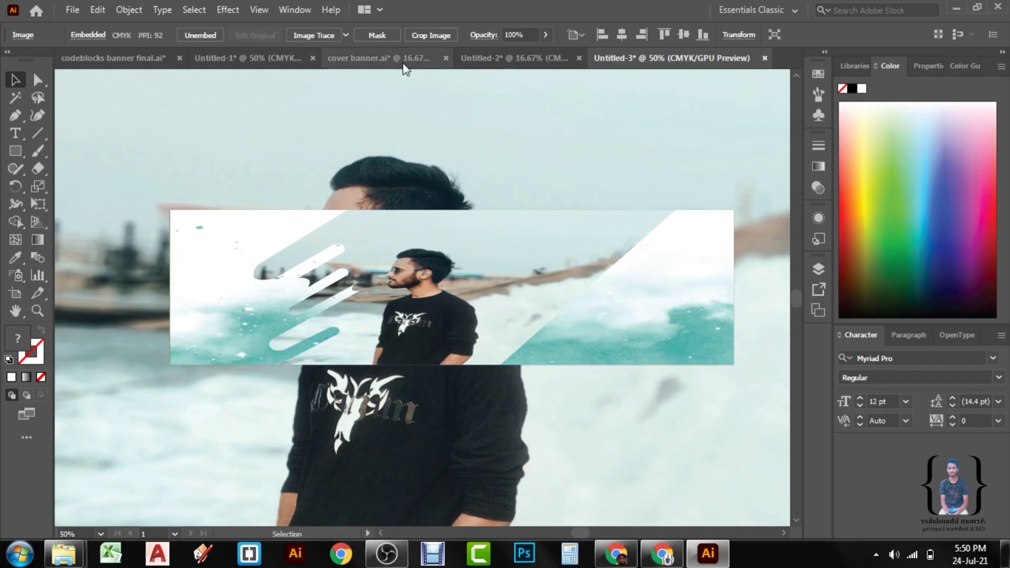
Draw a closed Pen tool triangle from the clipped photo's slanted right side to the strip's lower-left area and fill it near-black purple
{"action": "left_click", "coordinate": [23, 110]}
{"action": "scroll", "coordinate": [376, 189], "scroll_direction": "right", "scroll_amount": 4}
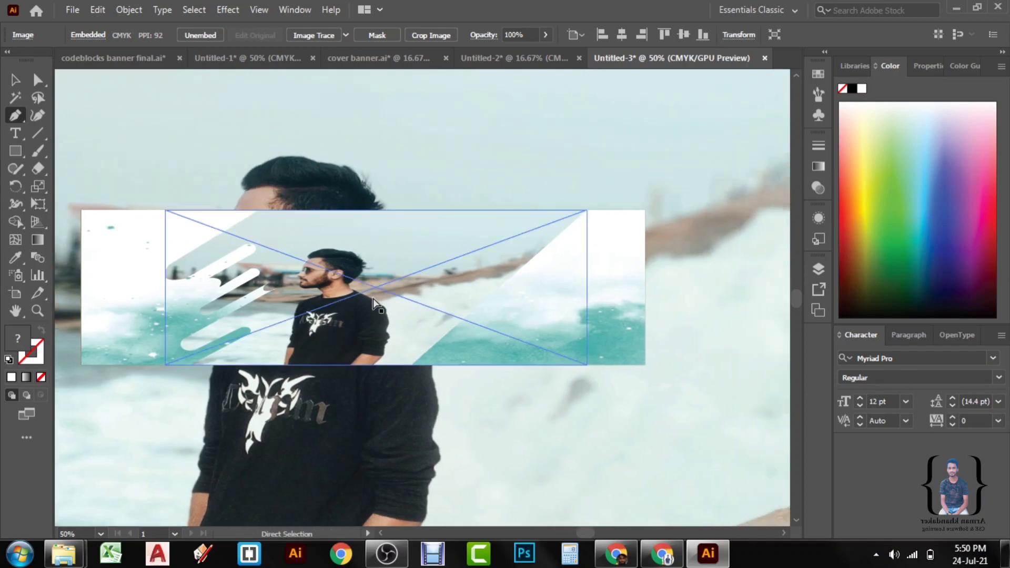
{"action": "scroll", "coordinate": [403, 365], "scroll_direction": "up", "scroll_amount": 2}
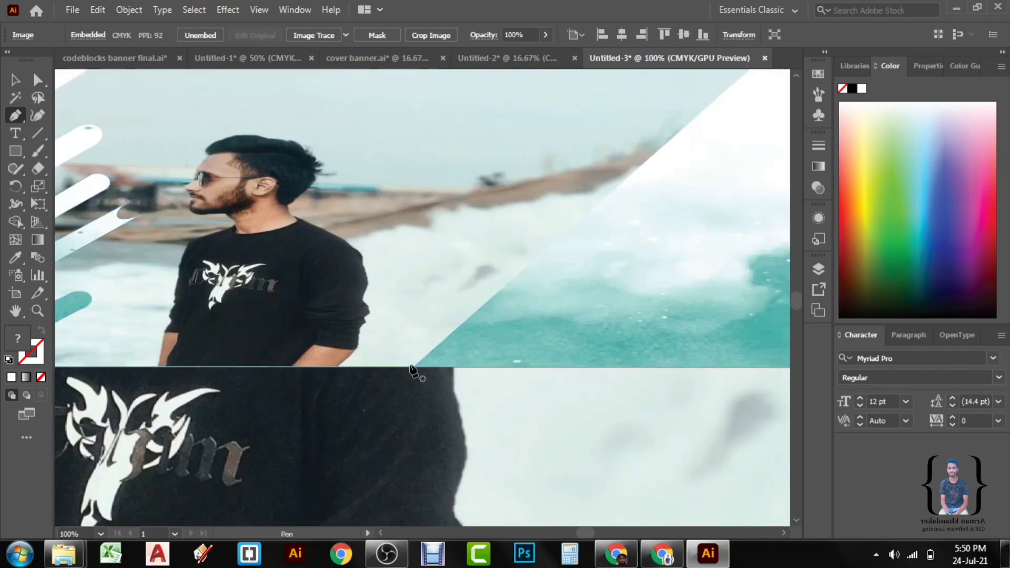
{"action": "scroll", "coordinate": [409, 367], "scroll_direction": "down", "scroll_amount": 1}
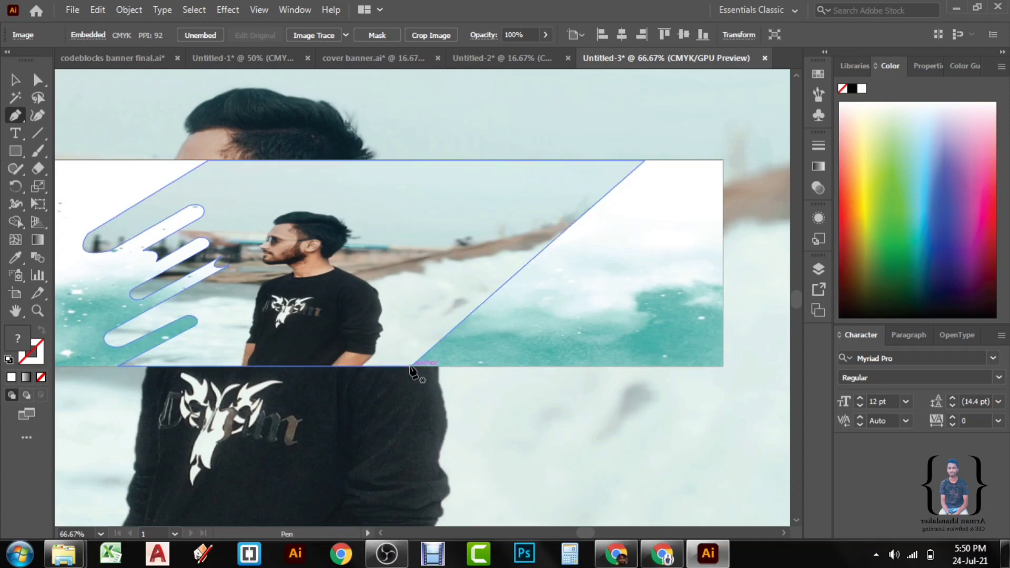
{"action": "left_click", "coordinate": [410, 366]}
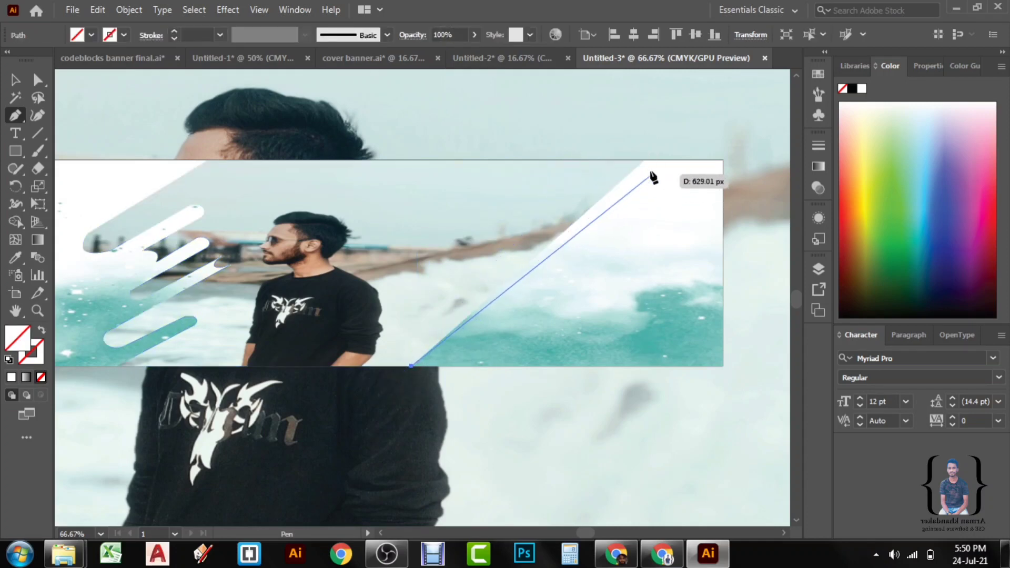
{"action": "left_click", "coordinate": [645, 159]}
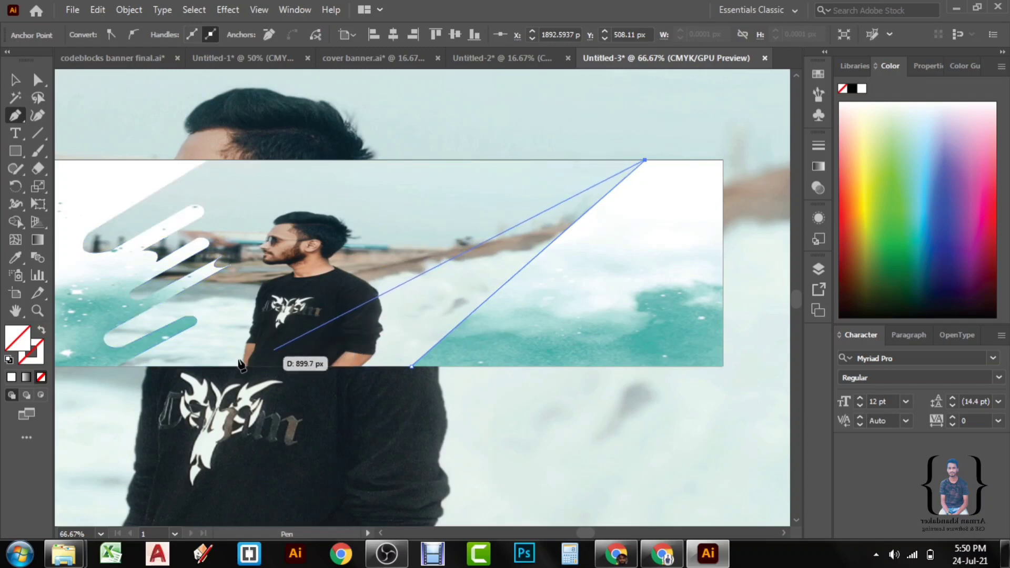
{"action": "left_click", "coordinate": [141, 367]}
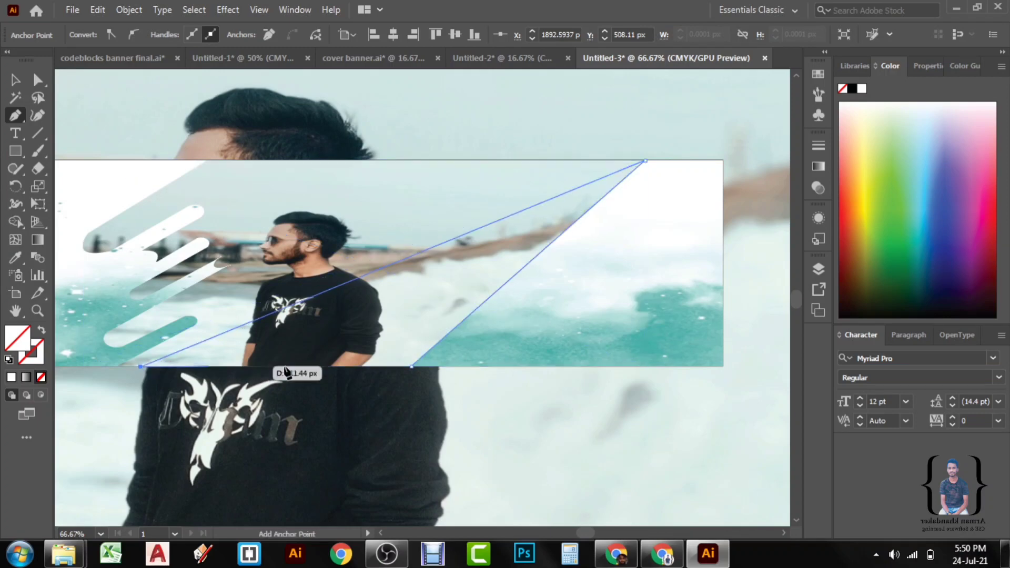
{"action": "left_click", "coordinate": [410, 366]}
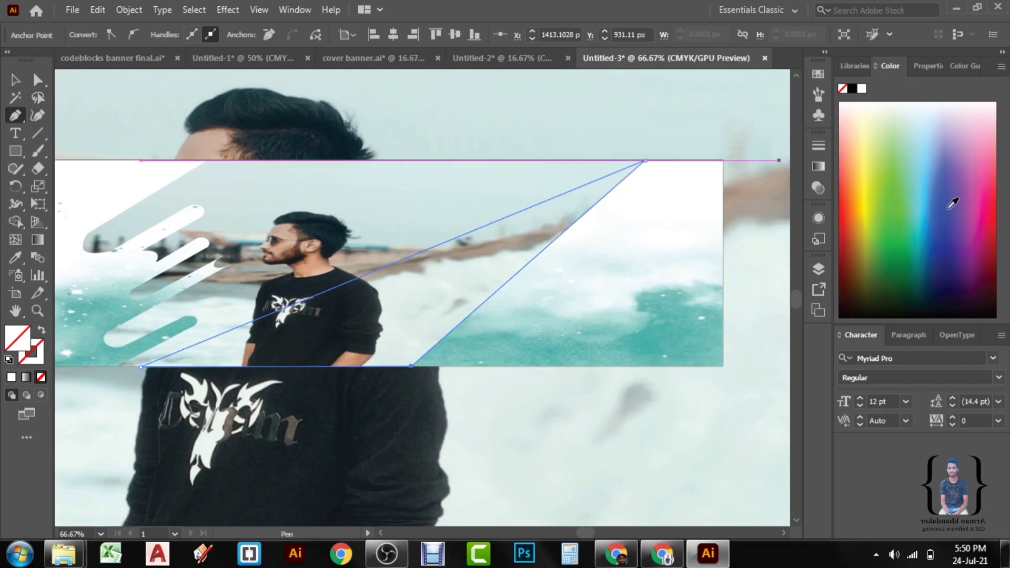
{"action": "left_click", "coordinate": [965, 301]}
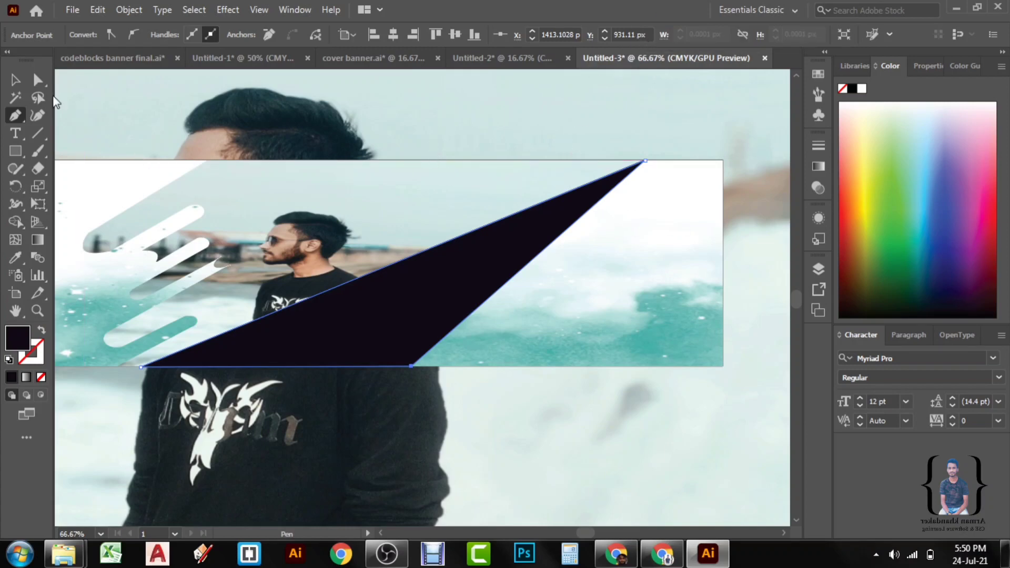
Reduce the dark triangle's opacity to 25% so the photo shows through it
{"action": "left_click", "coordinate": [14, 80]}
{"action": "left_click", "coordinate": [400, 315]}
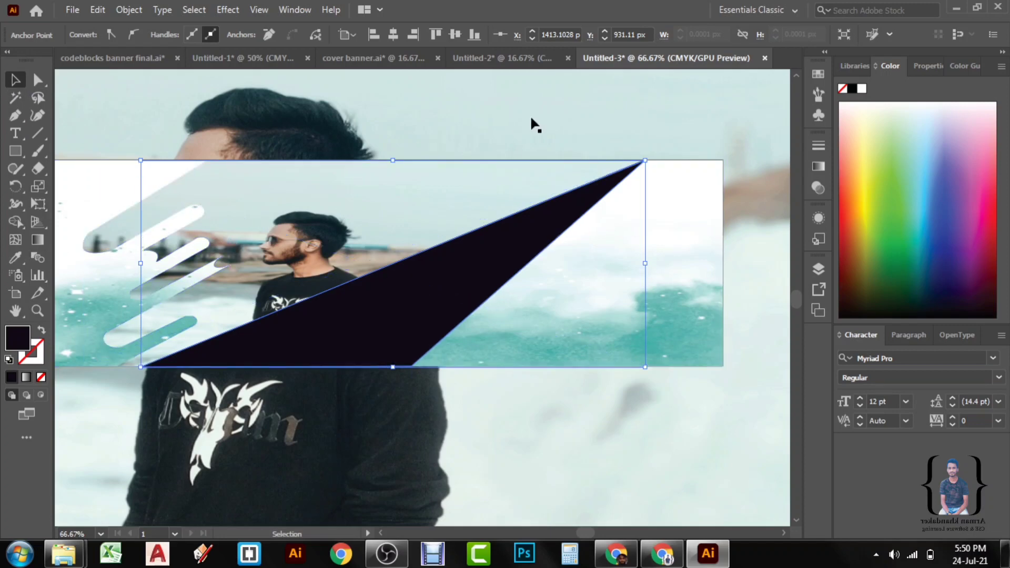
{"action": "left_click", "coordinate": [504, 253]}
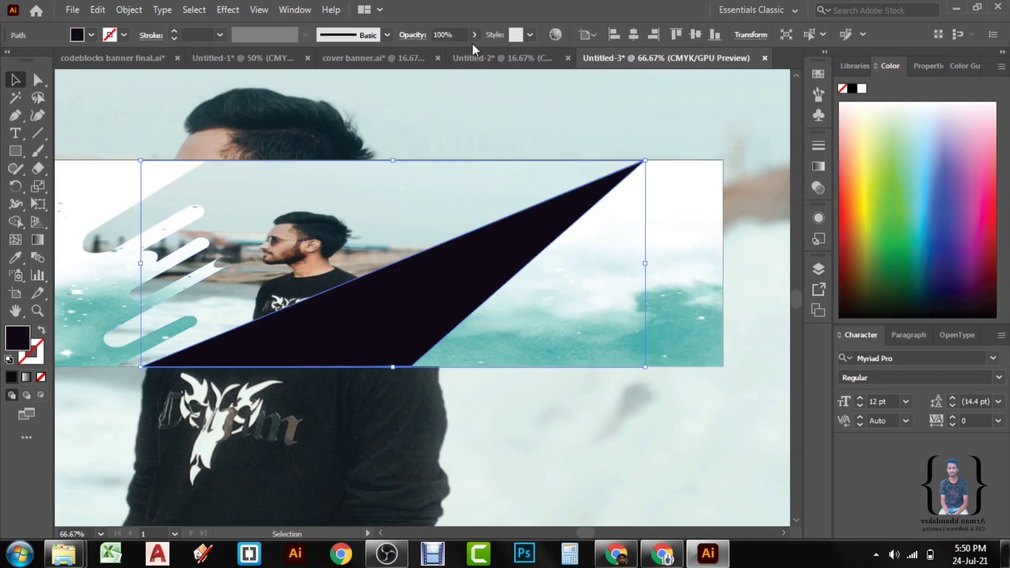
{"action": "left_click", "coordinate": [474, 35]}
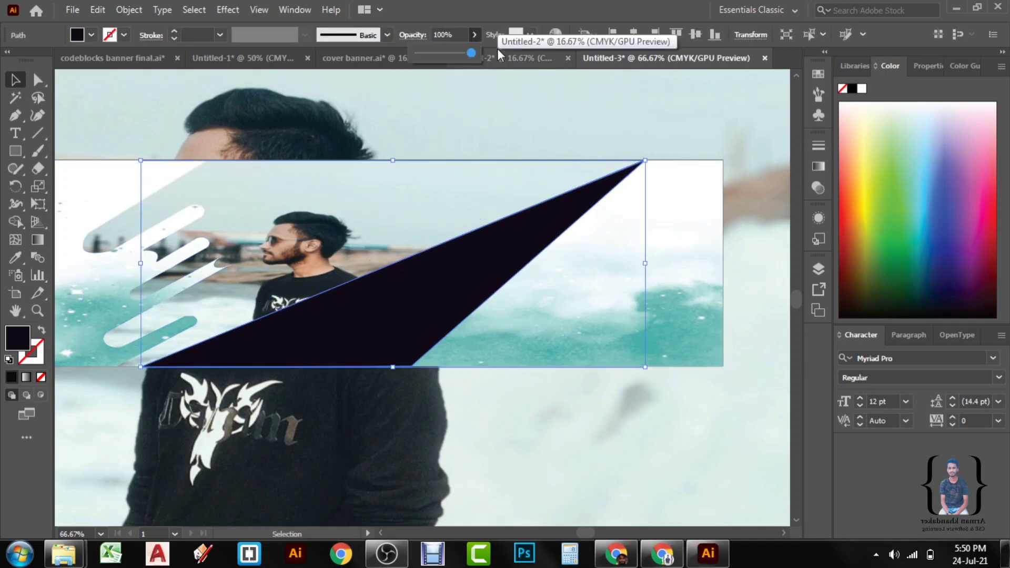
{"action": "left_click_drag", "start_coordinate": [470, 53], "coordinate": [458, 54]}
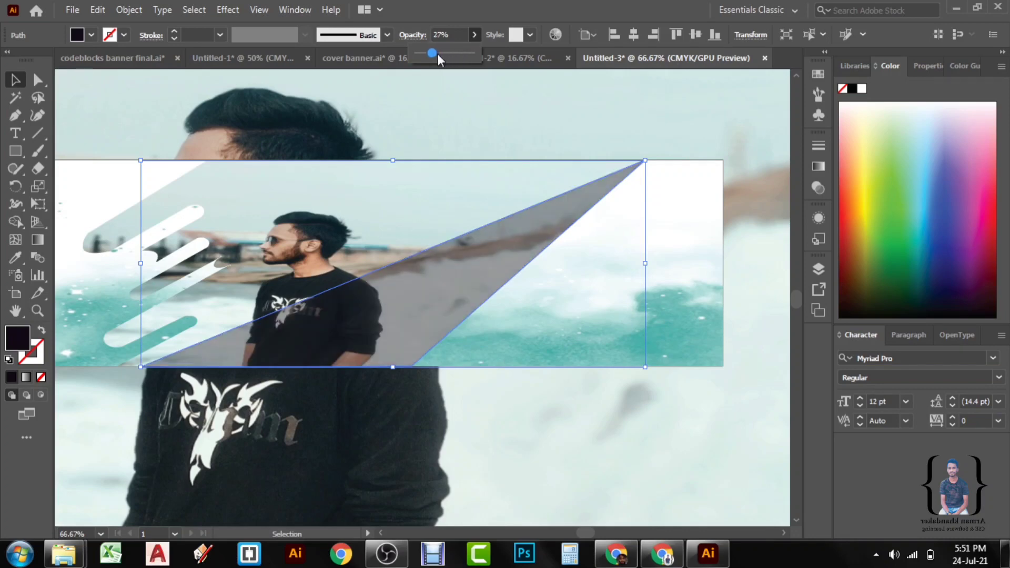
{"action": "left_click_drag", "start_coordinate": [438, 59], "coordinate": [437, 61]}
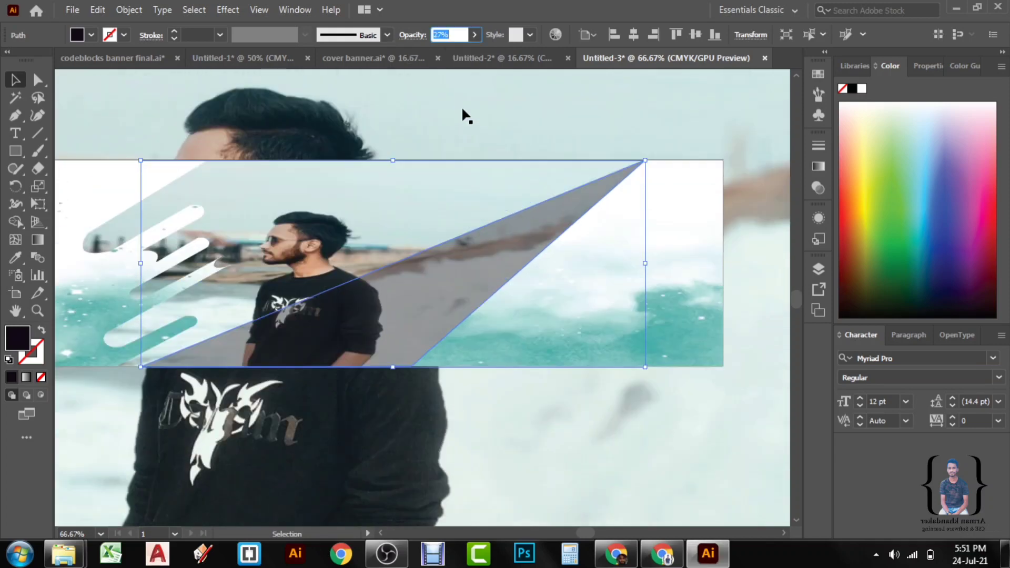
{"action": "left_click", "coordinate": [458, 127]}
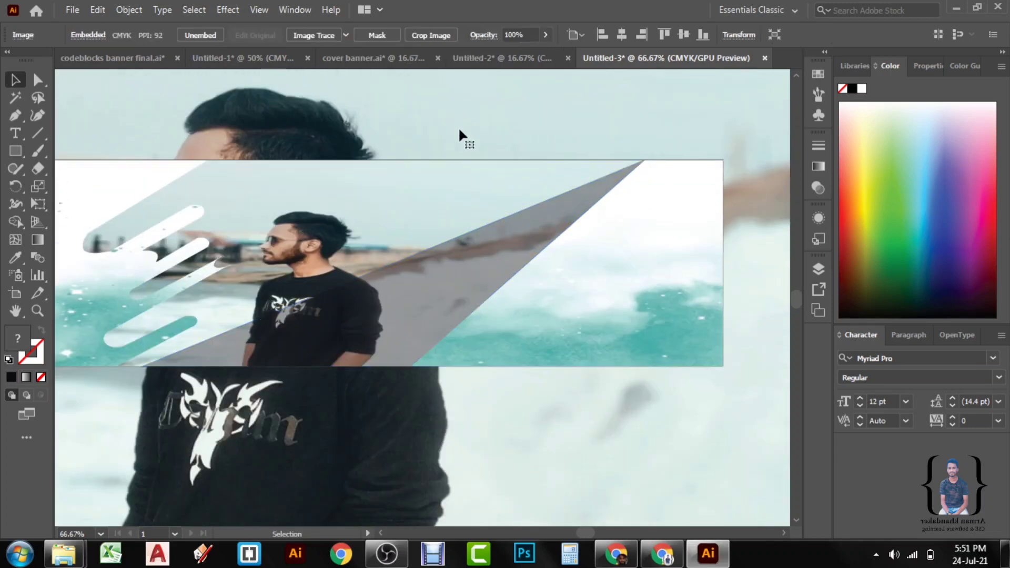
{"action": "left_click", "coordinate": [492, 255]}
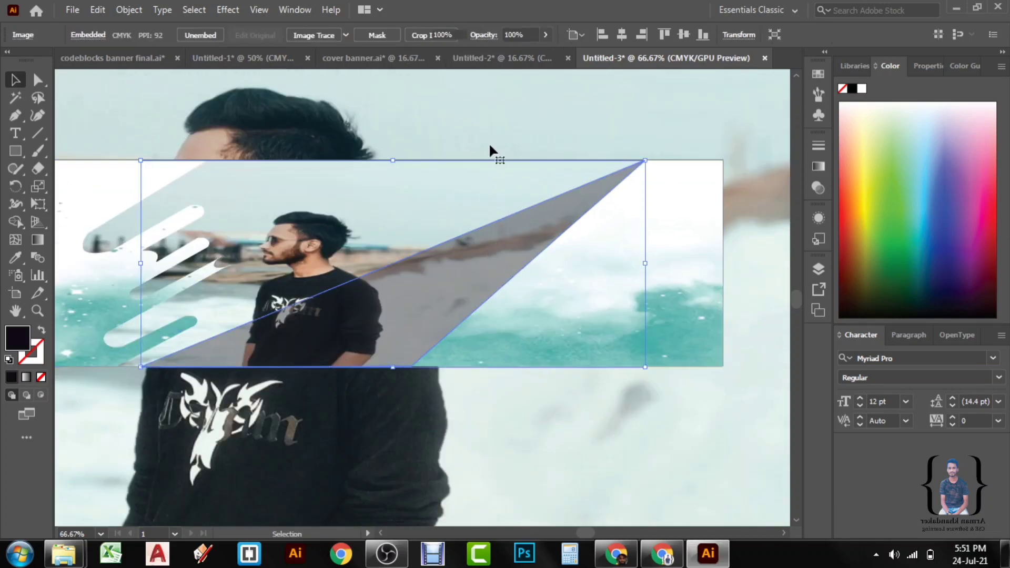
{"action": "left_click", "coordinate": [473, 34]}
{"action": "scroll", "coordinate": [468, 79], "scroll_direction": "up", "scroll_amount": 2}
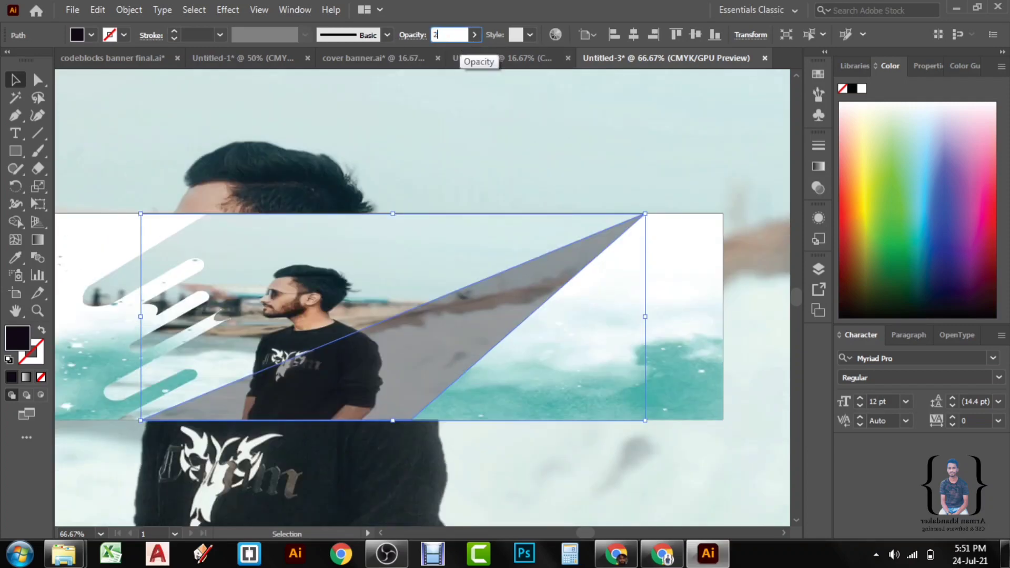
{"action": "type", "text": "25"}
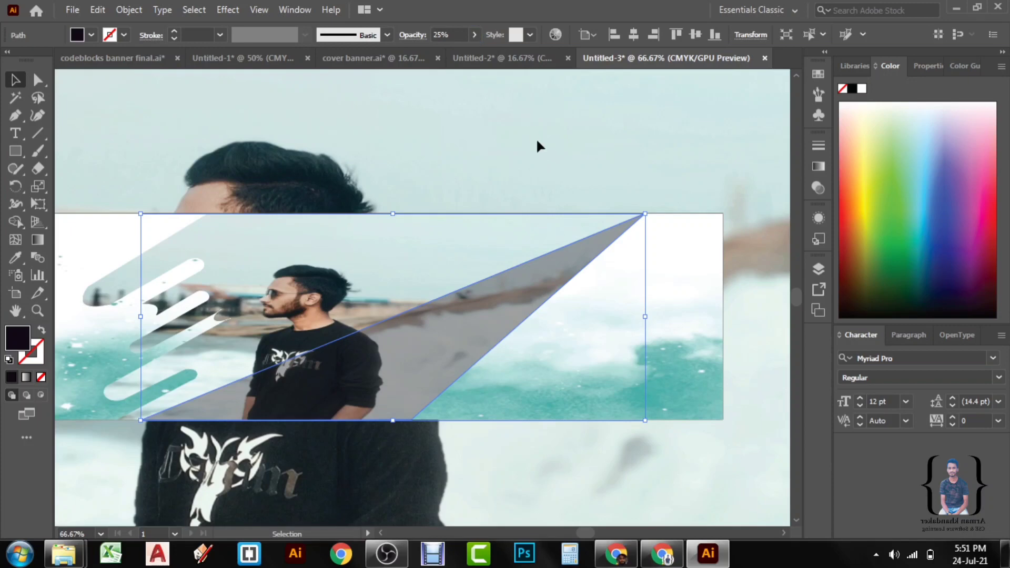
{"action": "left_click", "coordinate": [536, 138]}
{"action": "left_click", "coordinate": [387, 226]}
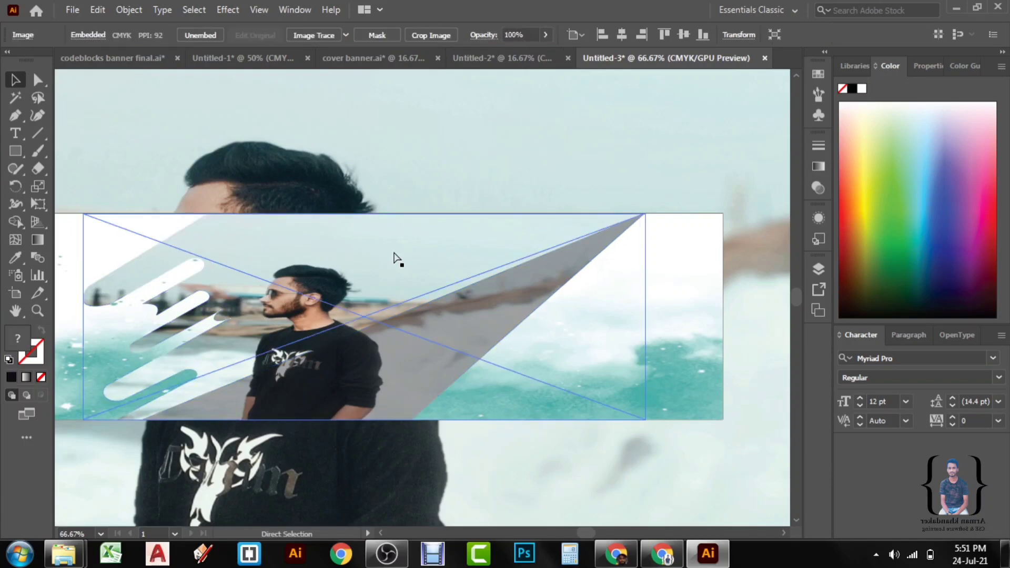
{"action": "scroll", "coordinate": [394, 257], "scroll_direction": "right", "scroll_amount": 2}
{"action": "scroll", "coordinate": [394, 257], "scroll_direction": "left", "scroll_amount": 3}
{"action": "key", "text": "ctrl+minus"}
{"action": "key", "text": "ctrl+minus"}
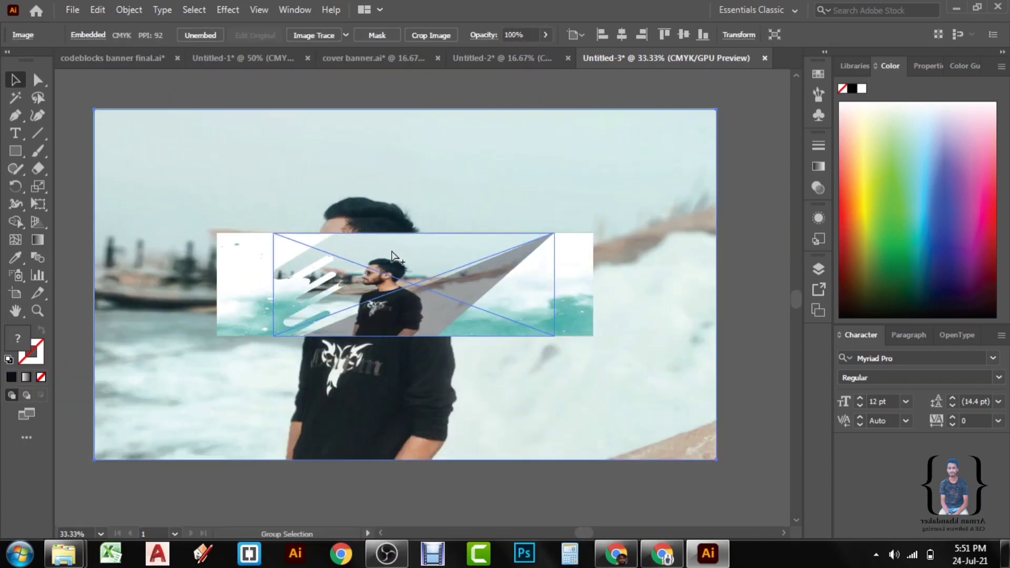
{"action": "left_click", "coordinate": [486, 401]}
{"action": "key", "text": "ctrl"}
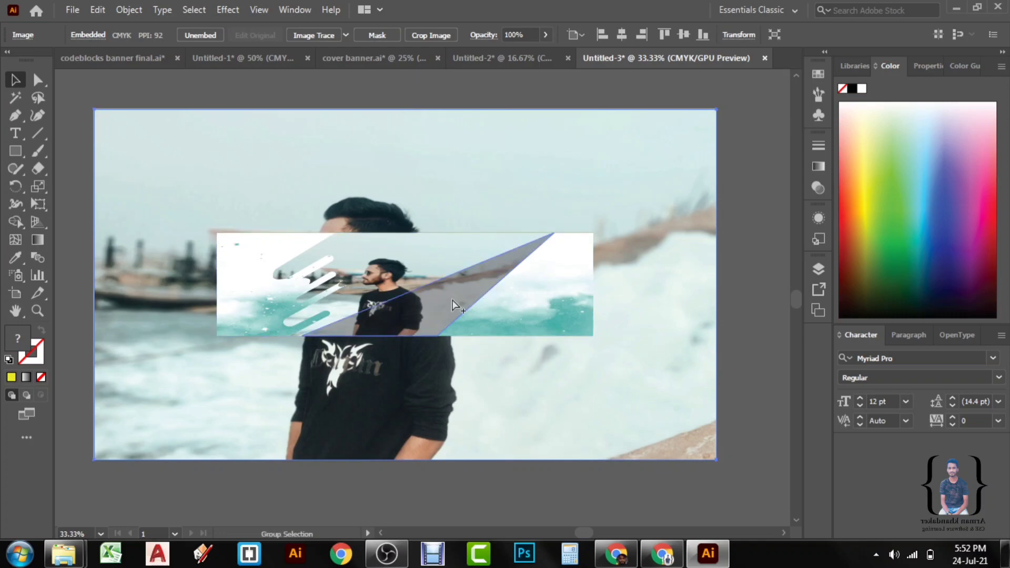
{"action": "scroll", "coordinate": [450, 302], "scroll_direction": "up", "scroll_amount": 2}
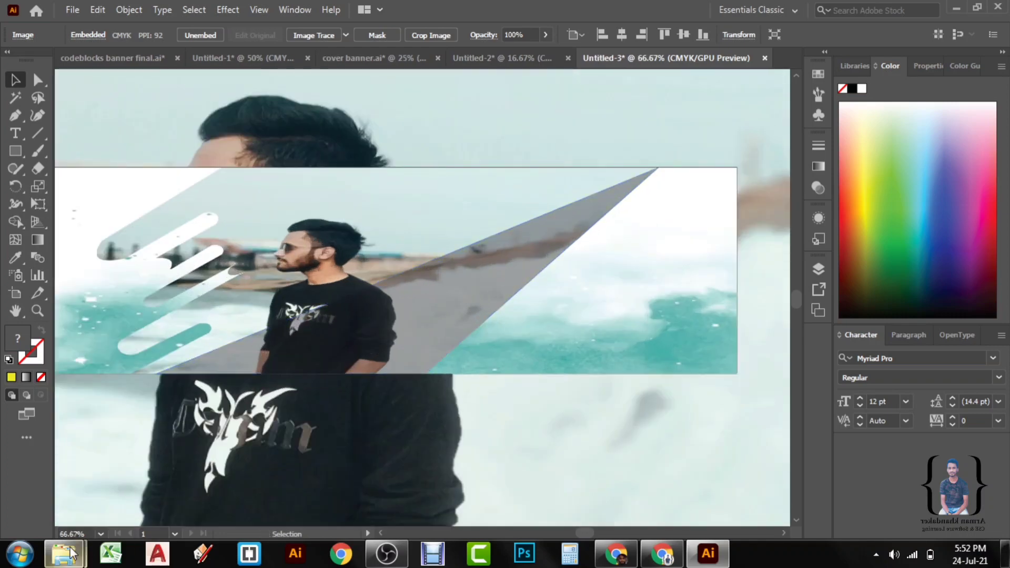
Switch to File Explorer, close the Downloads window and copy the PNG file "name" from the "video 2" folder
{"action": "mouse_move", "coordinate": [63, 553]}
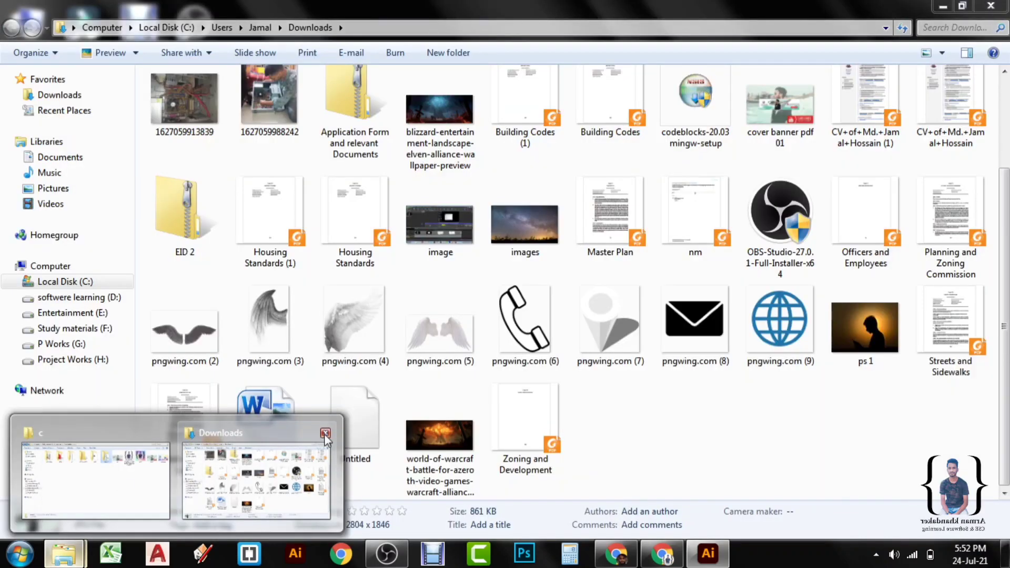
{"action": "left_click", "coordinate": [325, 432]}
{"action": "left_click", "coordinate": [134, 479]}
{"action": "left_click", "coordinate": [342, 133]}
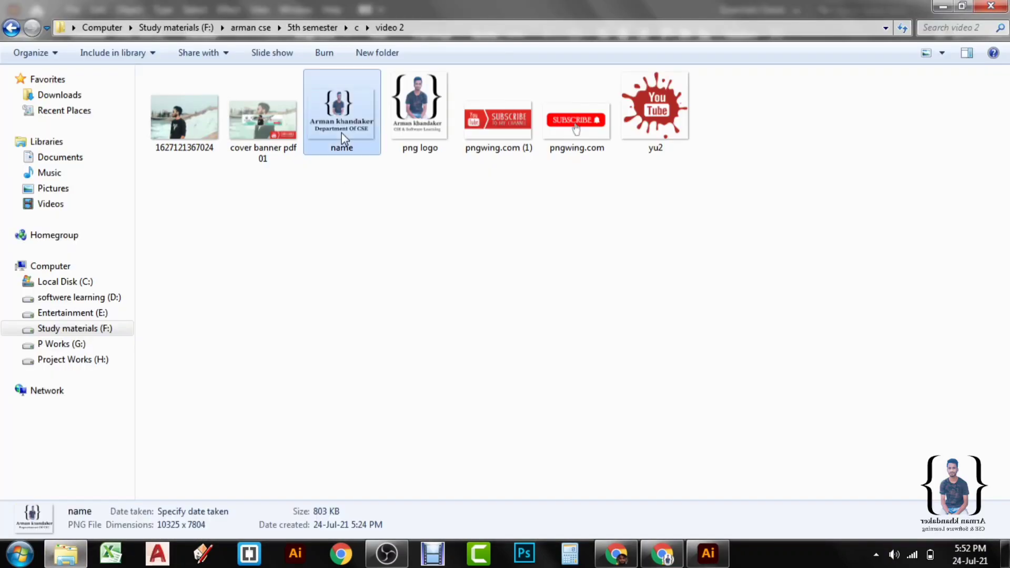
{"action": "right_click", "coordinate": [341, 134]}
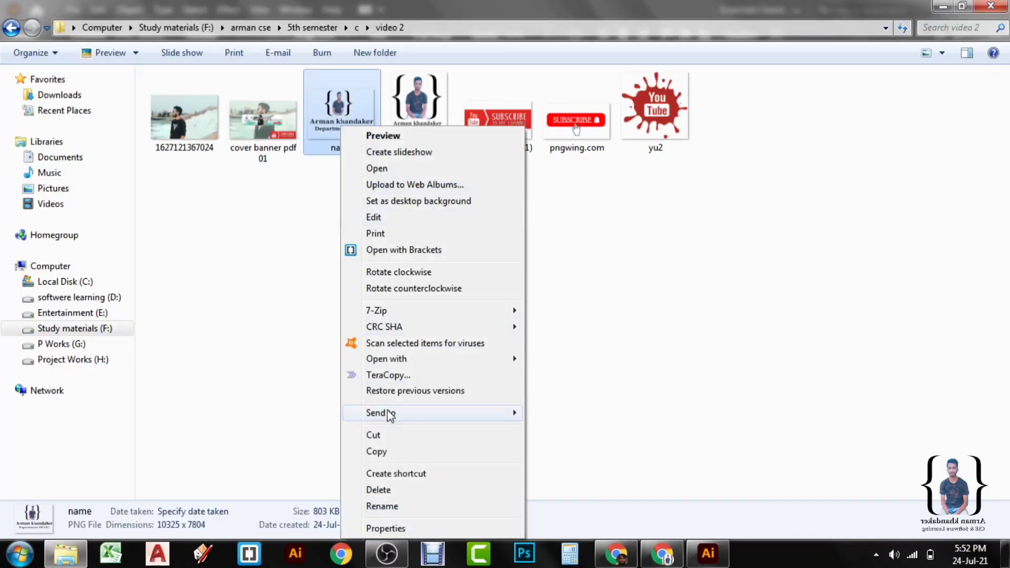
{"action": "left_click", "coordinate": [389, 445]}
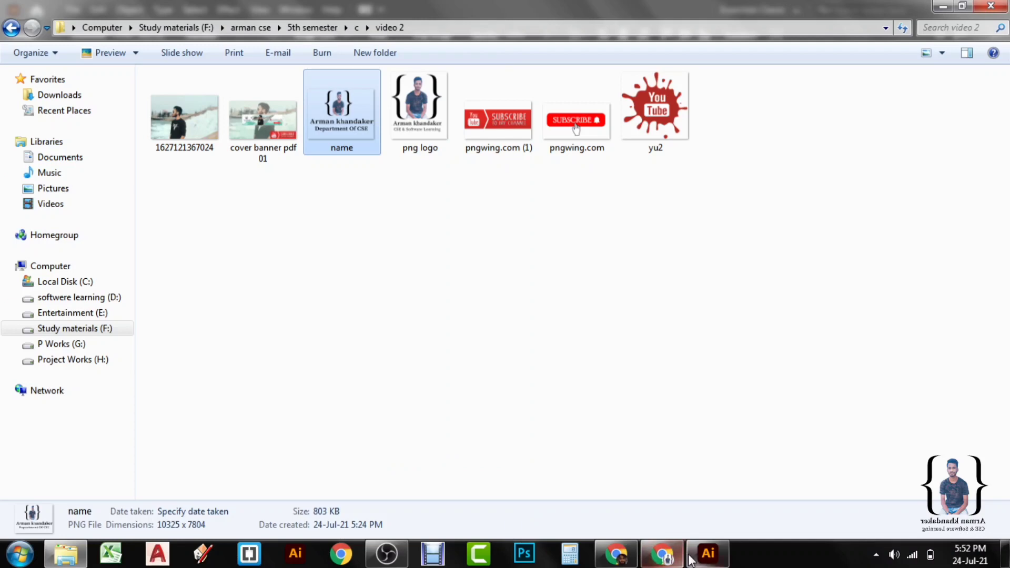
Switch back to Illustrator, paste the copied logo image and move it over the left part of the banner
{"action": "left_click", "coordinate": [708, 553]}
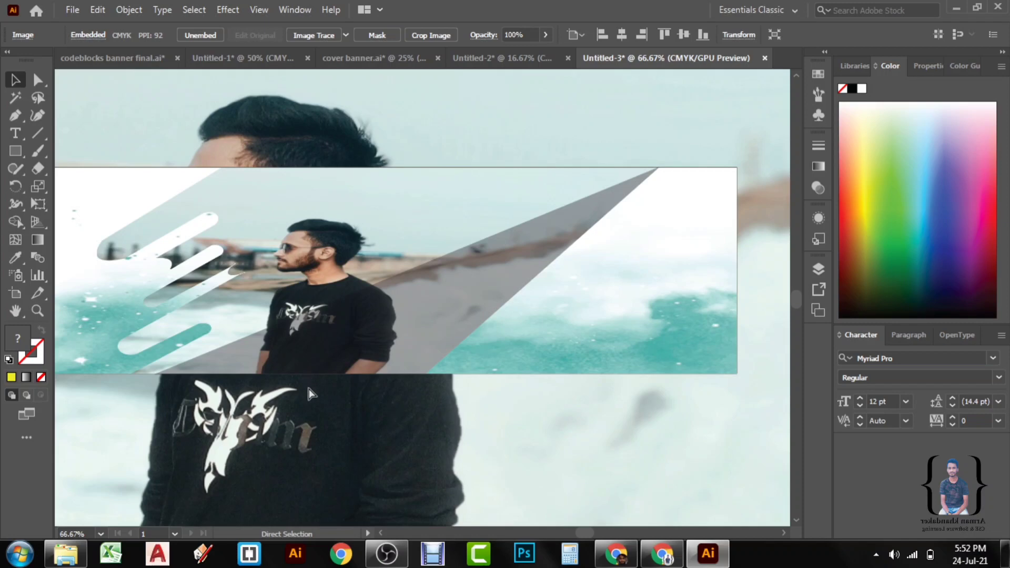
{"action": "key", "text": "ctrl+minus"}
{"action": "key", "text": "ctrl+minus"}
{"action": "key", "text": "ctrl+minus"}
{"action": "key", "text": "ctrl+minus"}
{"action": "key", "text": "ctrl+v"}
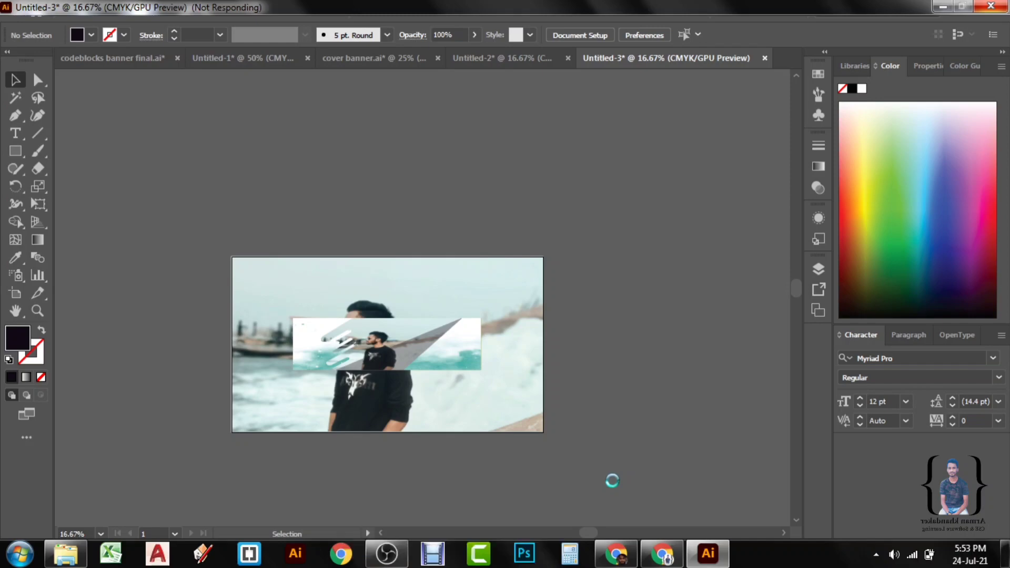
{"action": "left_click_drag", "start_coordinate": [556, 377], "coordinate": [377, 247]}
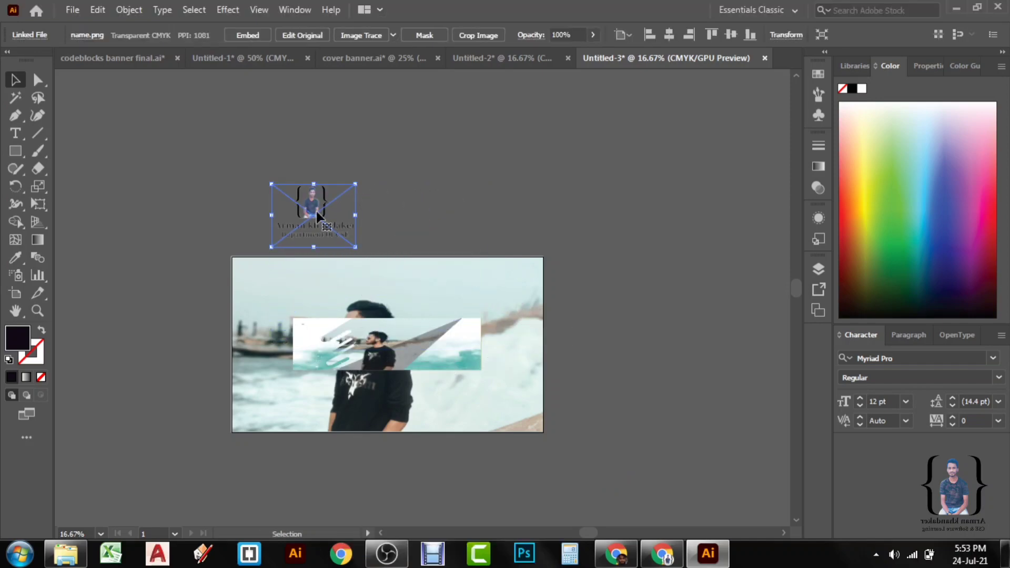
{"action": "left_click_drag", "start_coordinate": [313, 218], "coordinate": [305, 316]}
Scale the pasted logo down to less than half its size and place it at the watercolour strip's left edge
{"action": "scroll", "coordinate": [352, 331], "scroll_direction": "up", "scroll_amount": 3}
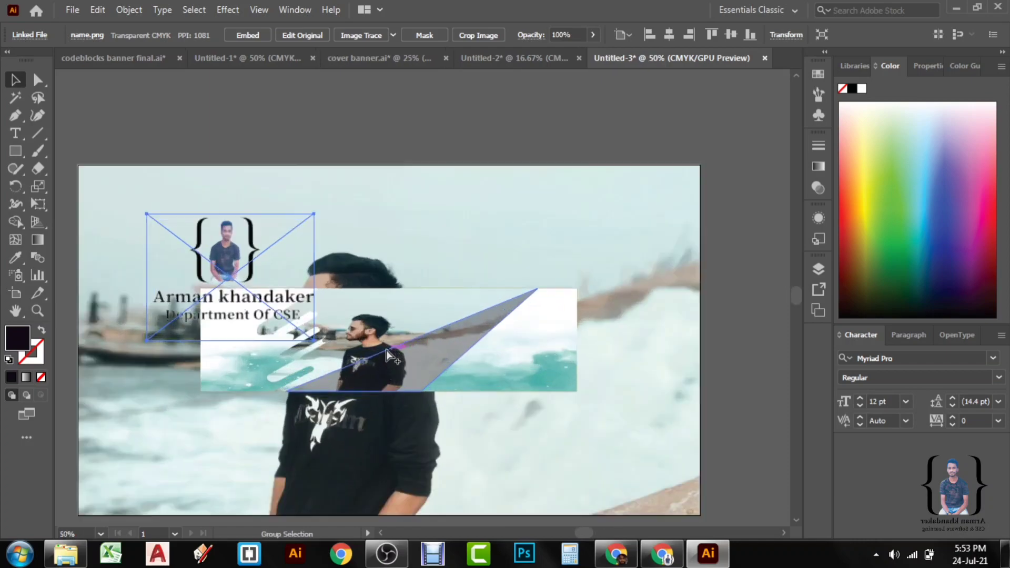
{"action": "left_click_drag", "start_coordinate": [148, 207], "coordinate": [290, 302]}
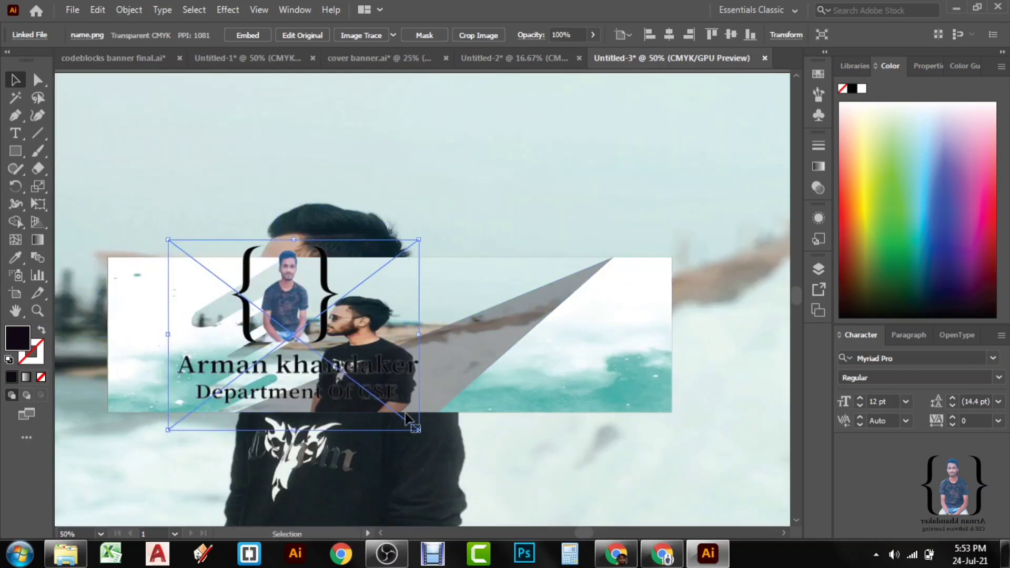
{"action": "left_click_drag", "start_coordinate": [419, 430], "coordinate": [301, 325]}
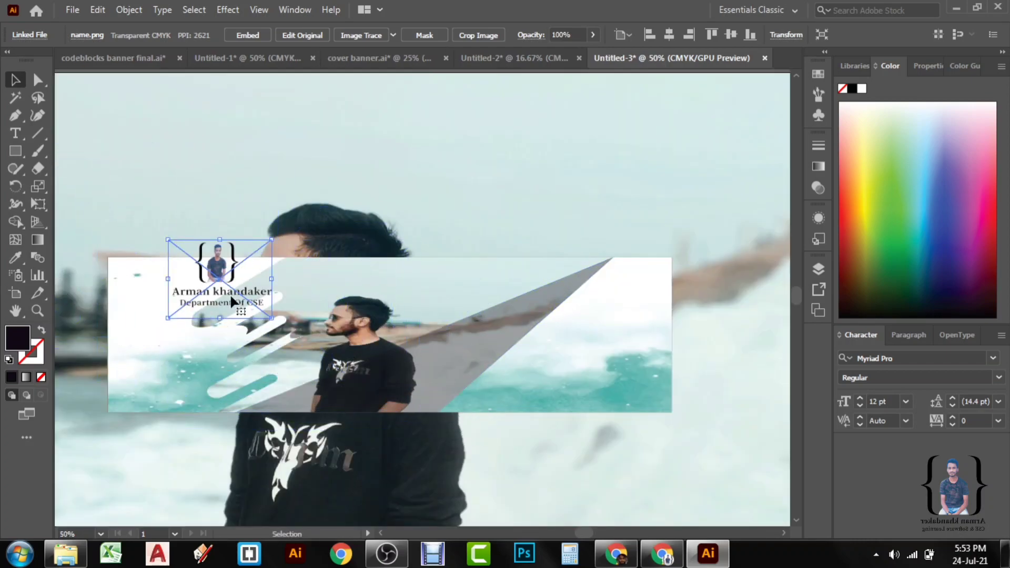
{"action": "left_click_drag", "start_coordinate": [219, 279], "coordinate": [160, 336]}
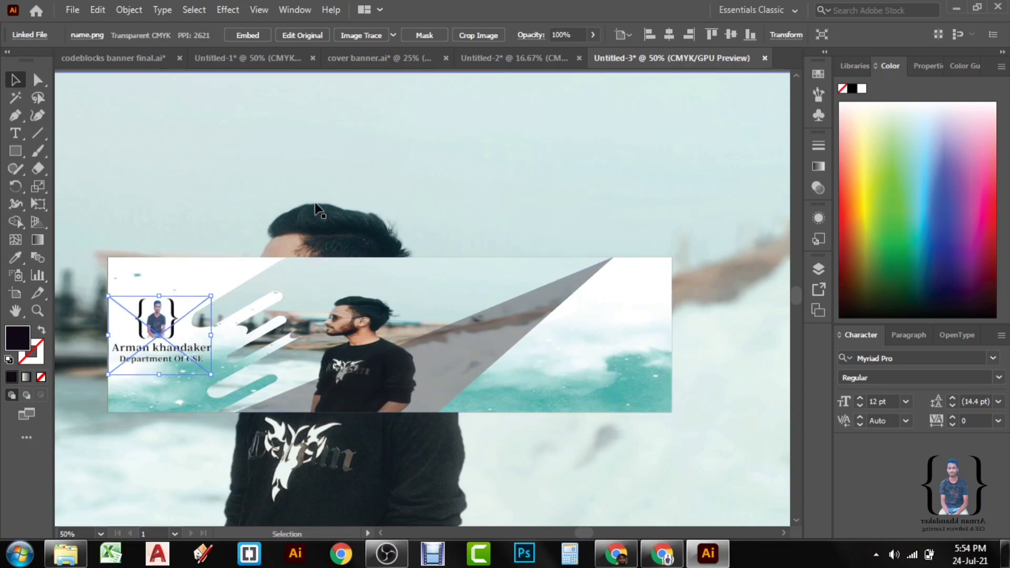
Shrink the logo slightly more from its lower-right corner and deselect it
{"action": "scroll", "coordinate": [187, 342], "scroll_direction": "up", "scroll_amount": 3}
{"action": "scroll", "coordinate": [166, 324], "scroll_direction": "left", "scroll_amount": 5}
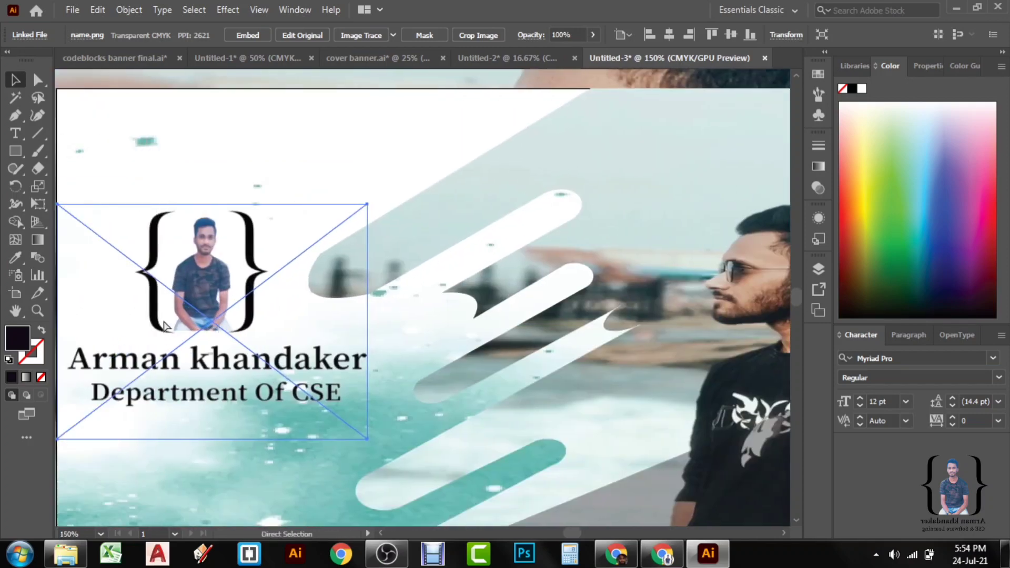
{"action": "left_click_drag", "start_coordinate": [441, 444], "coordinate": [409, 413]}
{"action": "left_click", "coordinate": [446, 203]}
{"action": "scroll", "coordinate": [559, 291], "scroll_direction": "down", "scroll_amount": 3}
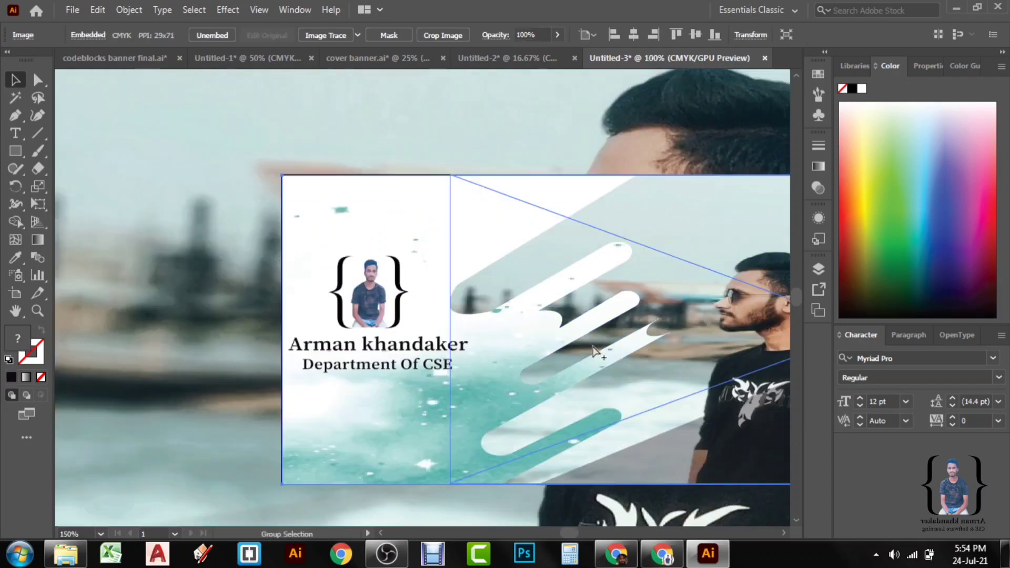
{"action": "scroll", "coordinate": [558, 348], "scroll_direction": "left", "scroll_amount": 6}
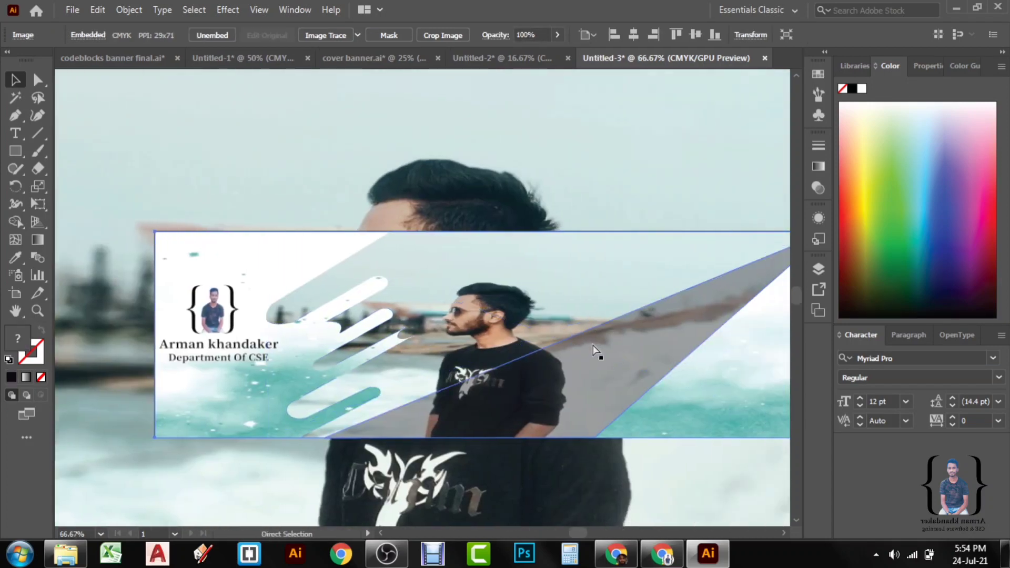
{"action": "scroll", "coordinate": [519, 346], "scroll_direction": "down", "scroll_amount": 1}
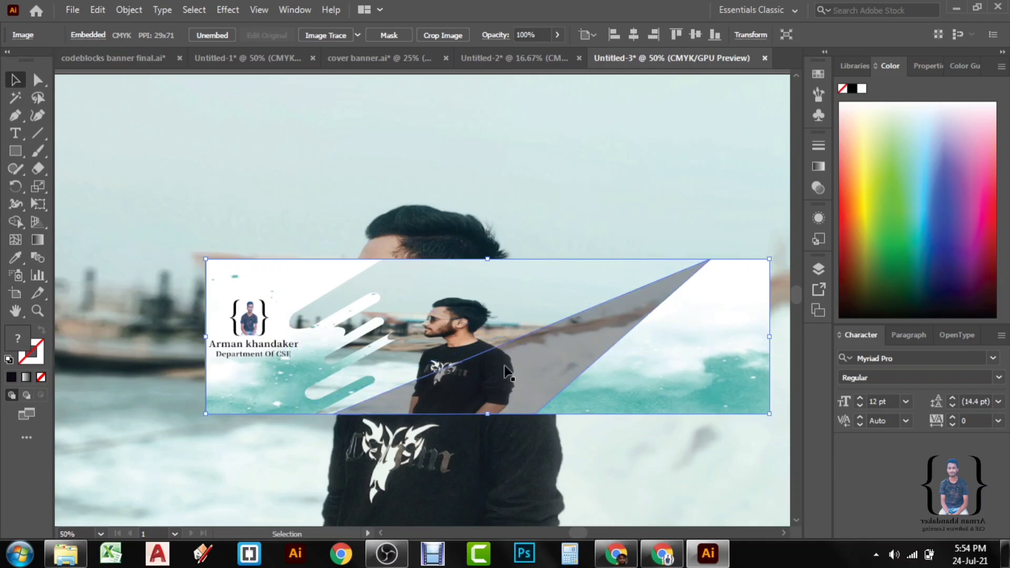
Try shifting the clipped photo and the dark triangle slightly to the right along the watercolour strip
{"action": "left_click", "coordinate": [478, 291]}
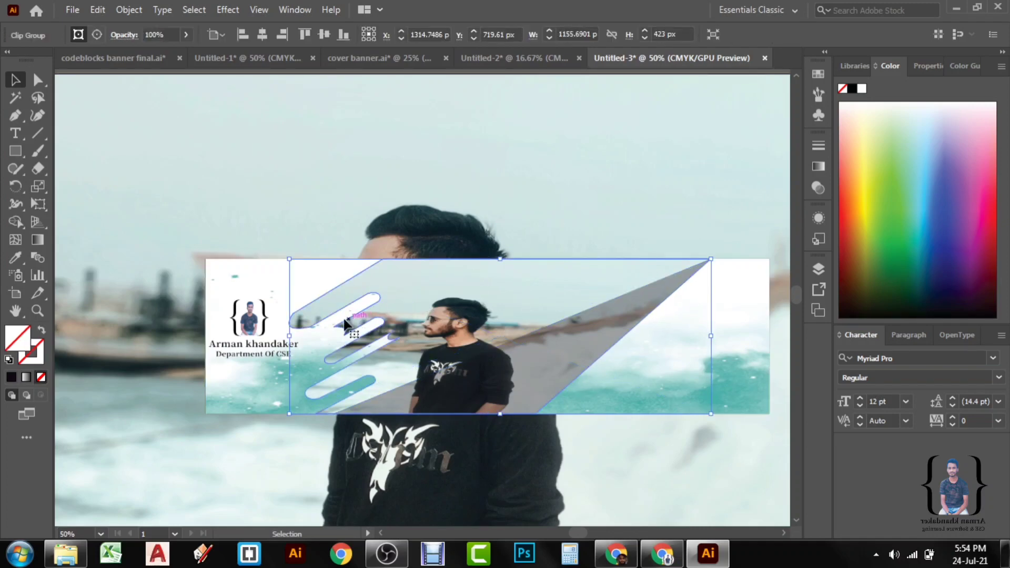
{"action": "left_click_drag", "start_coordinate": [291, 337], "coordinate": [303, 337]}
{"action": "left_click", "coordinate": [317, 196]}
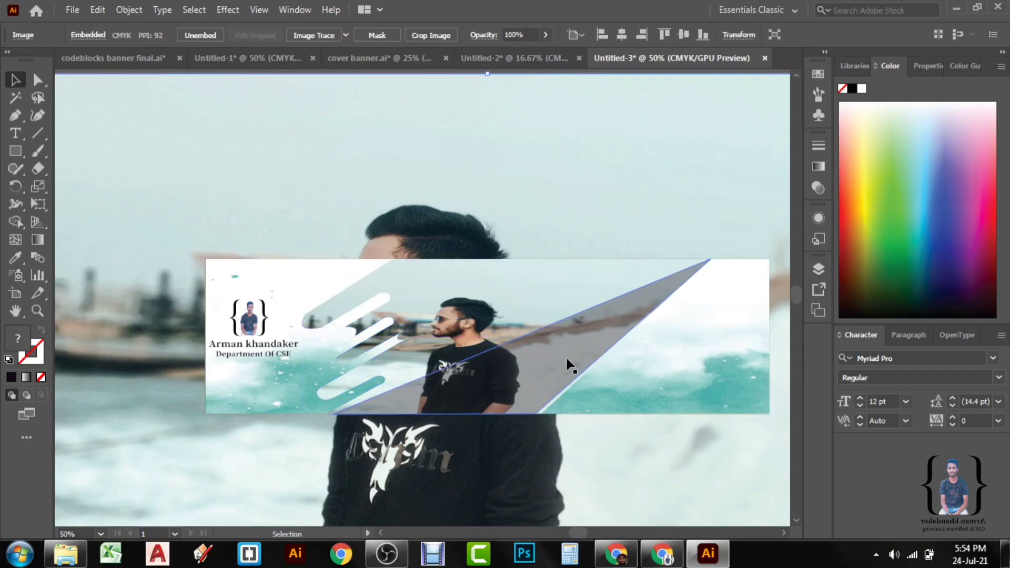
{"action": "left_click_drag", "start_coordinate": [567, 359], "coordinate": [562, 348]}
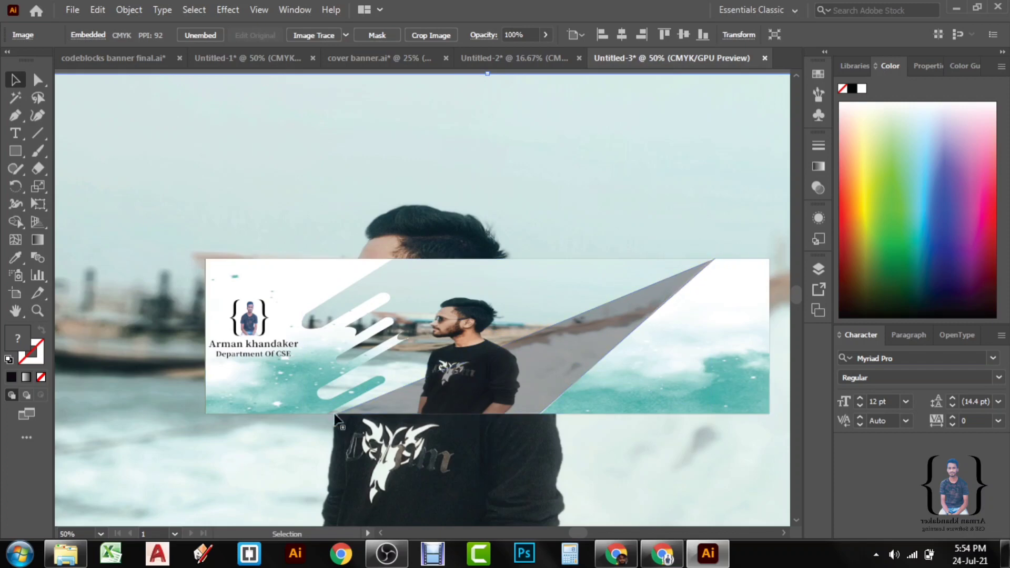
{"action": "key", "text": "a"}
{"action": "left_click", "coordinate": [418, 377]}
{"action": "key", "text": "v"}
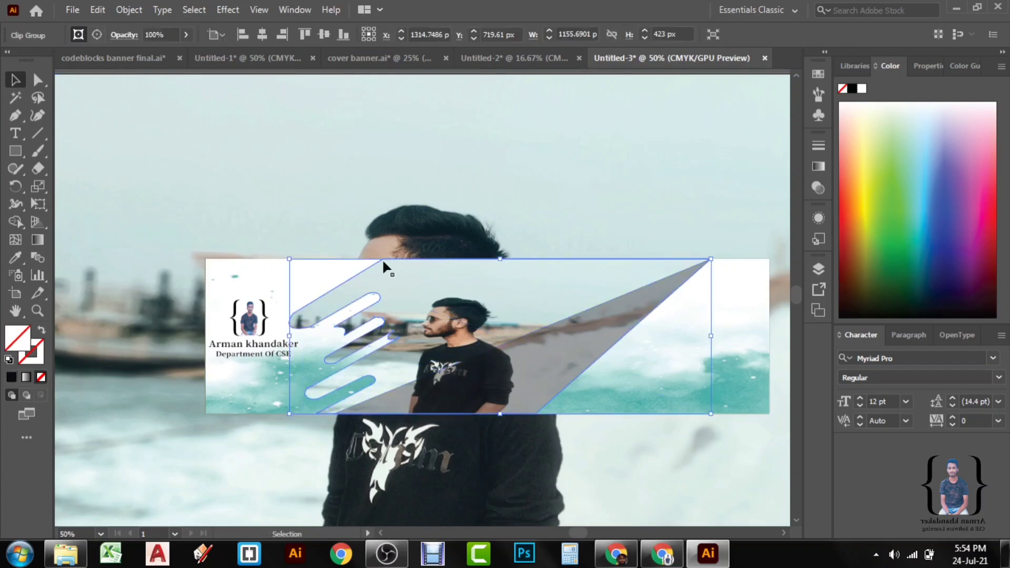
Scale the logo down a little further and centre it between the strip's left edge and the clipped photo
{"action": "left_click", "coordinate": [282, 329]}
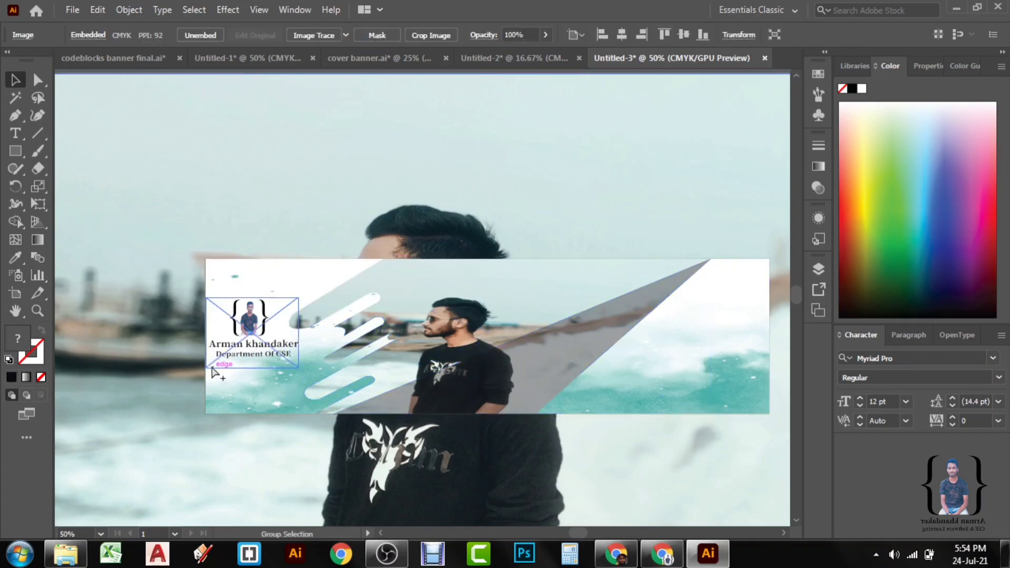
{"action": "scroll", "coordinate": [212, 367], "scroll_direction": "up", "scroll_amount": 2}
{"action": "left_click_drag", "start_coordinate": [284, 284], "coordinate": [291, 313]}
{"action": "left_click_drag", "start_coordinate": [394, 400], "coordinate": [374, 384]}
{"action": "left_click_drag", "start_coordinate": [286, 318], "coordinate": [297, 321]}
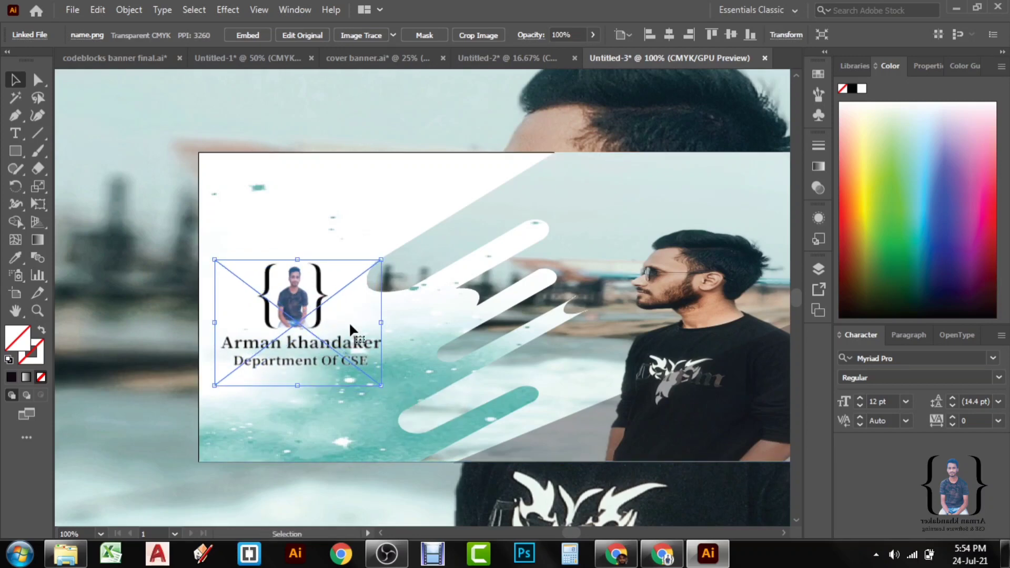
{"action": "key", "text": "ctrl+minus"}
{"action": "key", "text": "ctrl+minus"}
{"action": "left_click", "coordinate": [226, 300]}
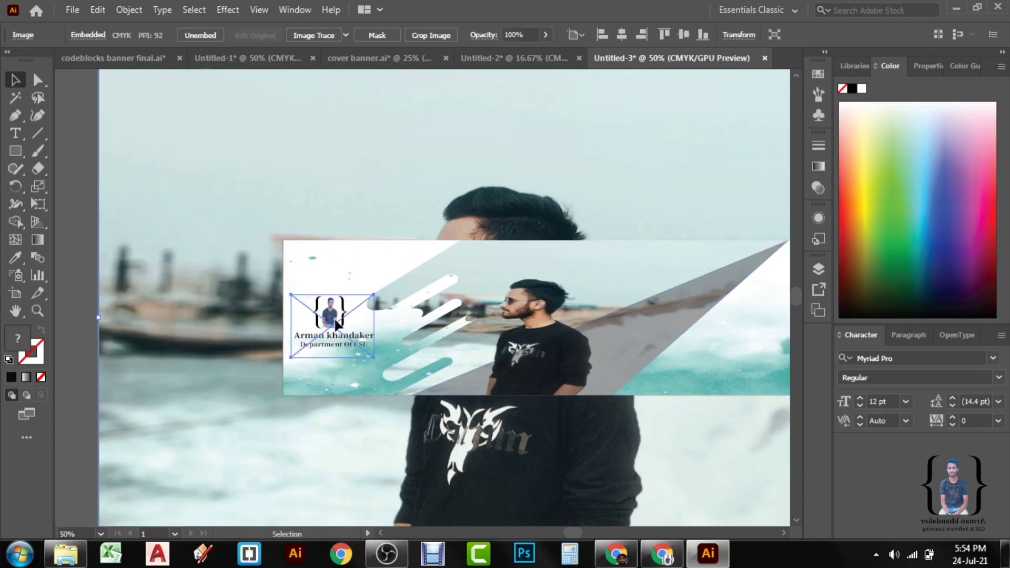
Nudge the logo upward at the watercolour strip's left end, enlarge it very slightly, and deselect it
{"action": "left_click_drag", "start_coordinate": [336, 325], "coordinate": [332, 317]}
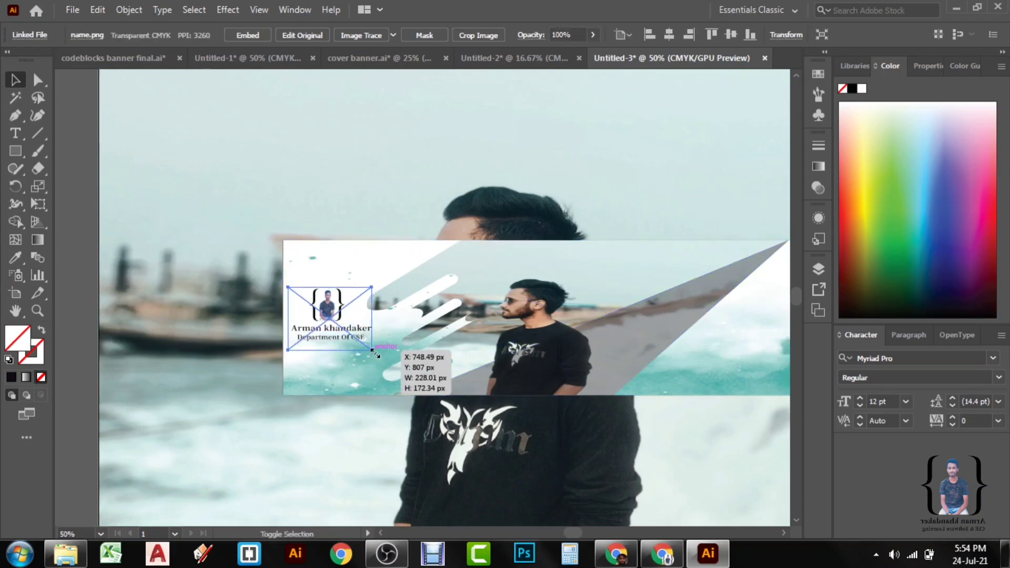
{"action": "left_click_drag", "start_coordinate": [375, 353], "coordinate": [378, 356]}
{"action": "left_click_drag", "start_coordinate": [327, 326], "coordinate": [326, 303]}
{"action": "left_click", "coordinate": [479, 300]}
{"action": "scroll", "coordinate": [479, 302], "scroll_direction": "right", "scroll_amount": 4}
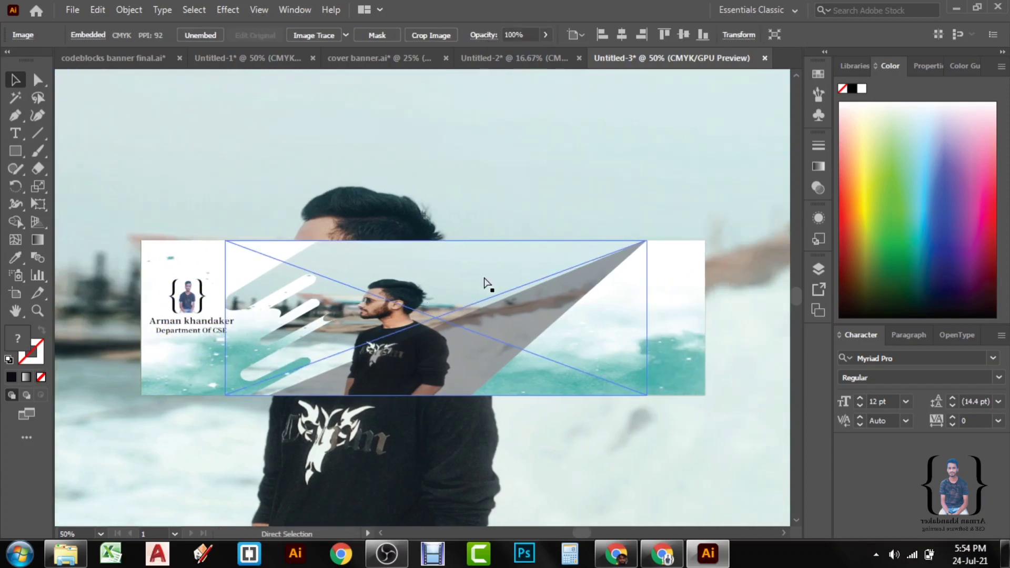
{"action": "left_click", "coordinate": [485, 213]}
{"action": "scroll", "coordinate": [539, 312], "scroll_direction": "down", "scroll_amount": 1}
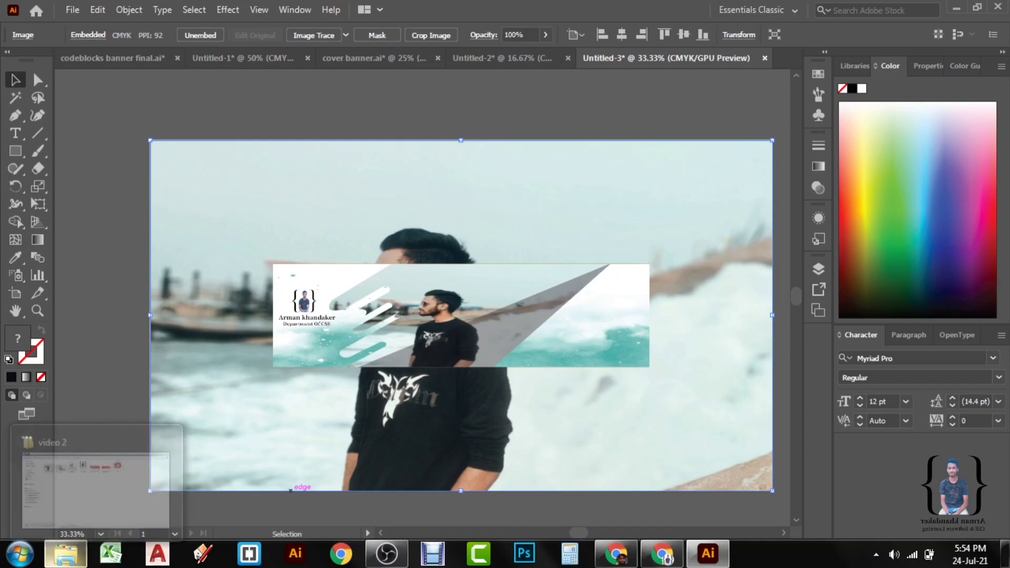
Copy the yu2 YouTube splash image from the video 2 folder and paste it into the Illustrator banner
{"action": "left_click", "coordinate": [65, 554]}
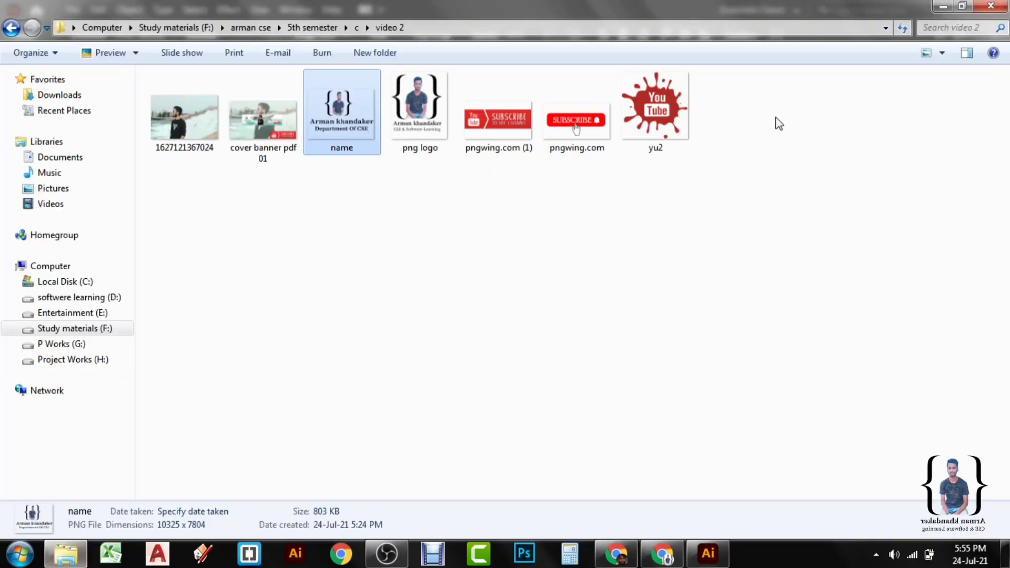
{"action": "left_click", "coordinate": [659, 111]}
{"action": "right_click", "coordinate": [659, 111]}
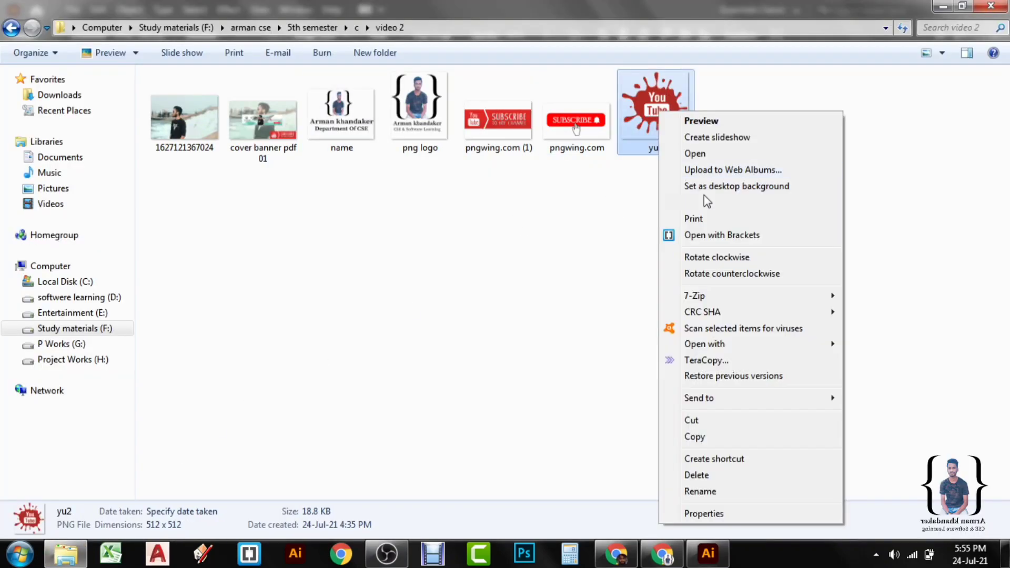
{"action": "left_click", "coordinate": [721, 441]}
{"action": "left_click", "coordinate": [724, 560]}
{"action": "key", "text": "ctrl+v"}
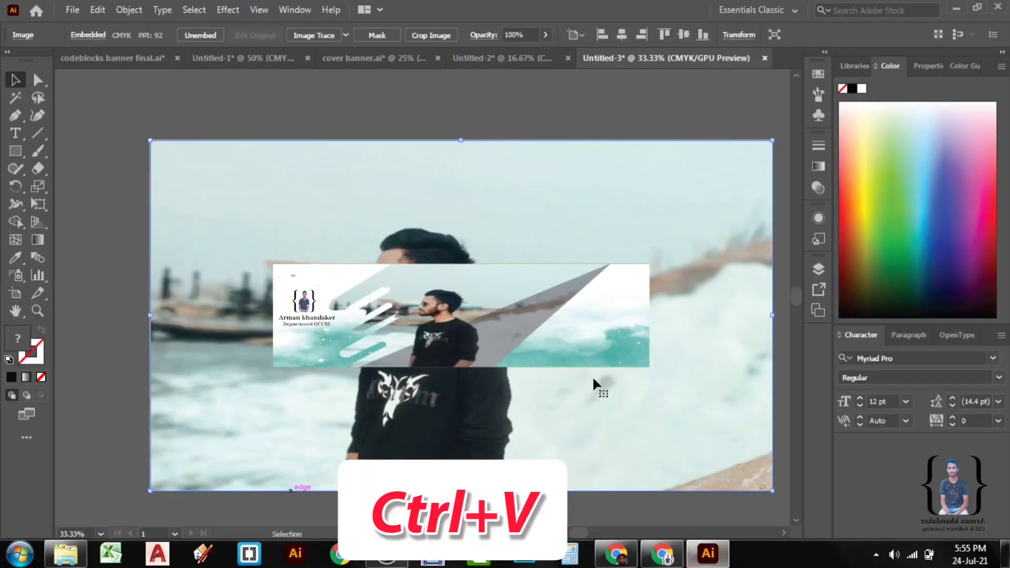
{"action": "key", "text": "ctrl+v"}
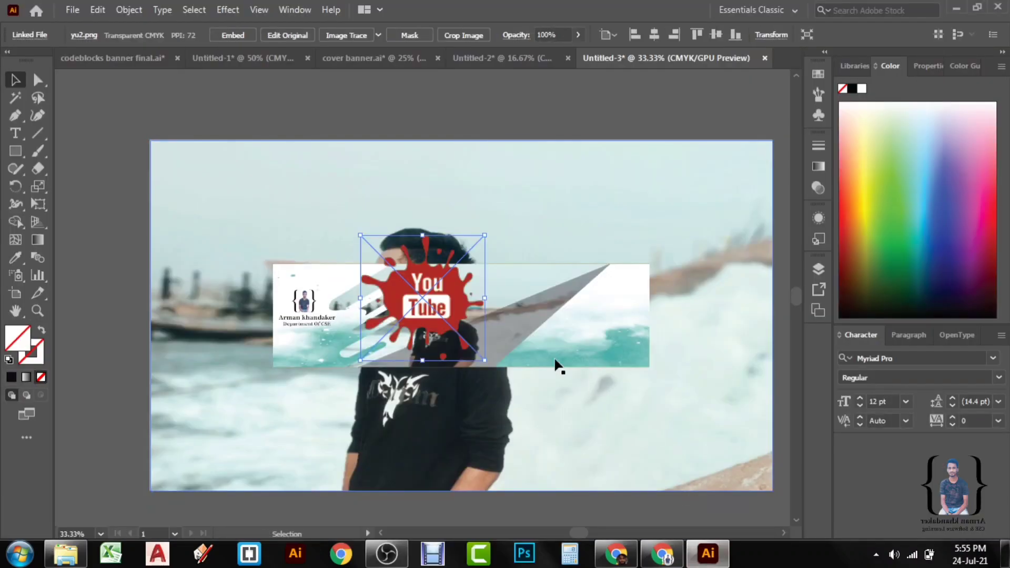
Scale the YouTube splash image down to a small icon and place it on the strip just right of the dark triangle
{"action": "left_click_drag", "start_coordinate": [487, 359], "coordinate": [577, 321]}
{"action": "scroll", "coordinate": [650, 339], "scroll_direction": "right", "scroll_amount": 1}
{"action": "scroll", "coordinate": [641, 340], "scroll_direction": "right", "scroll_amount": 3}
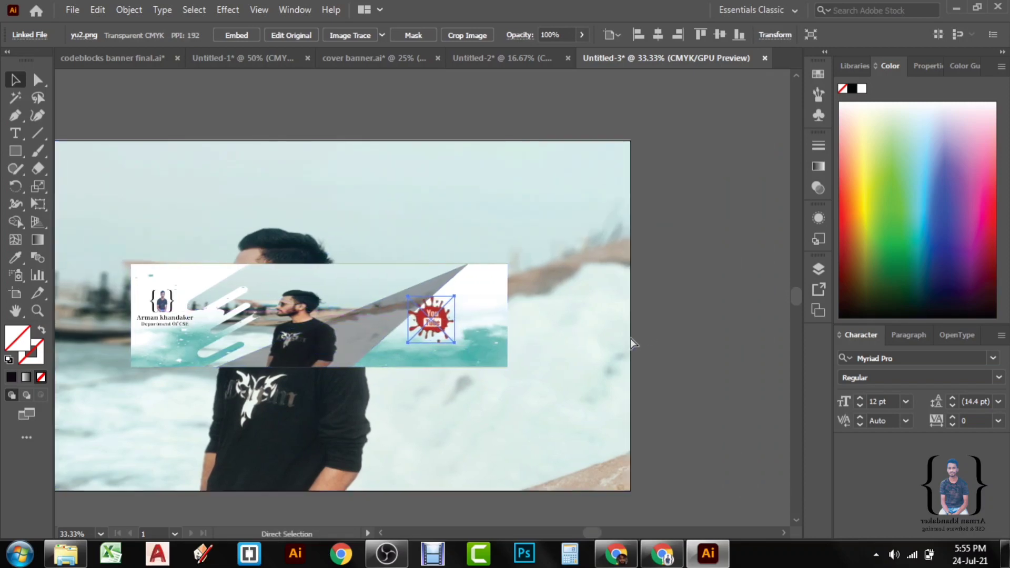
{"action": "scroll", "coordinate": [468, 320], "scroll_direction": "up", "scroll_amount": 3}
{"action": "left_click_drag", "start_coordinate": [403, 320], "coordinate": [439, 309]}
{"action": "left_click_drag", "start_coordinate": [479, 381], "coordinate": [416, 321]}
{"action": "left_click_drag", "start_coordinate": [379, 288], "coordinate": [388, 310]}
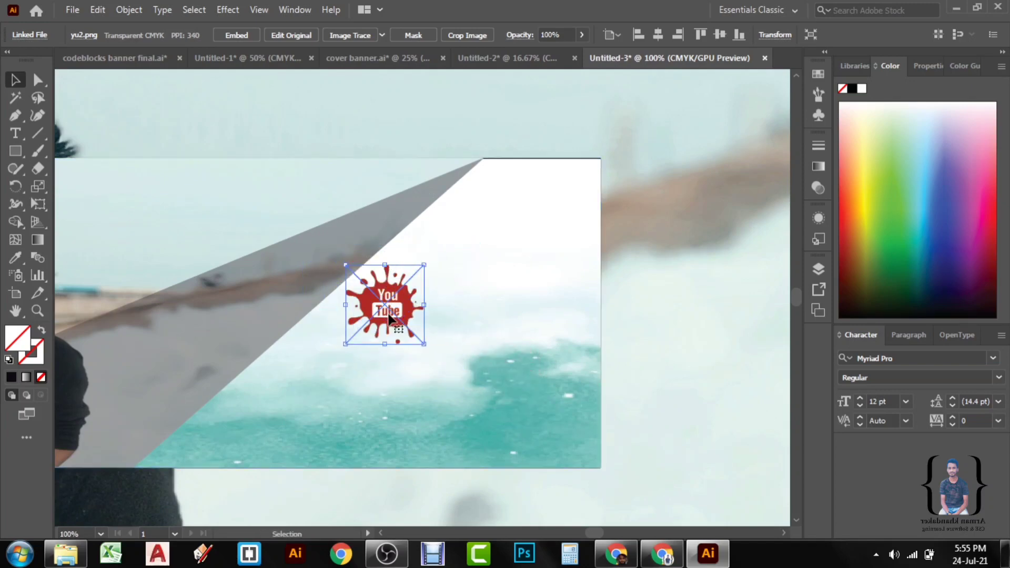
{"action": "left_click_drag", "start_coordinate": [424, 343], "coordinate": [389, 309]}
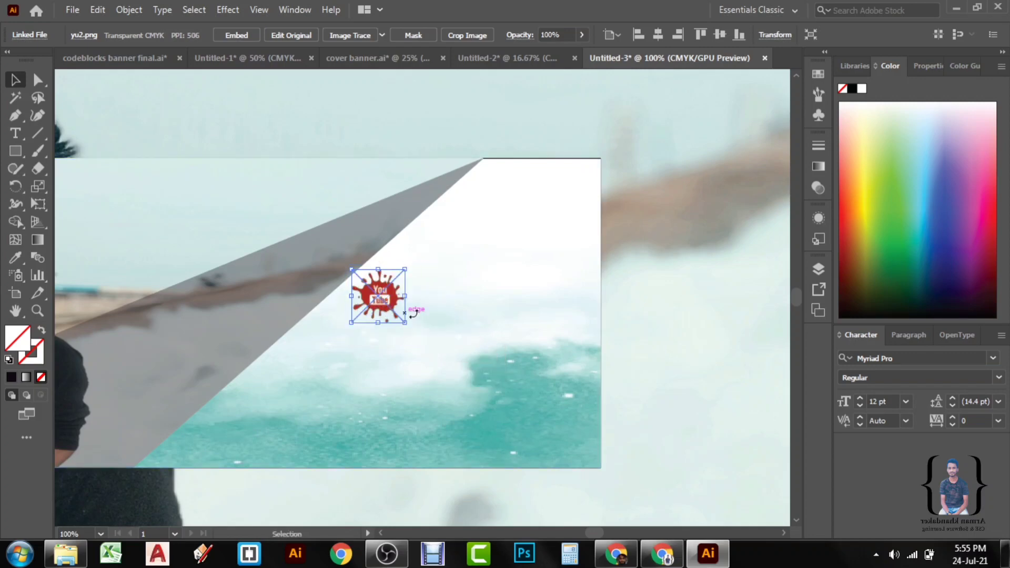
Create a text box beside the YouTube icon, replace its placeholder with "CSE & Software Learning", and select the whole line
{"action": "left_click", "coordinate": [15, 134]}
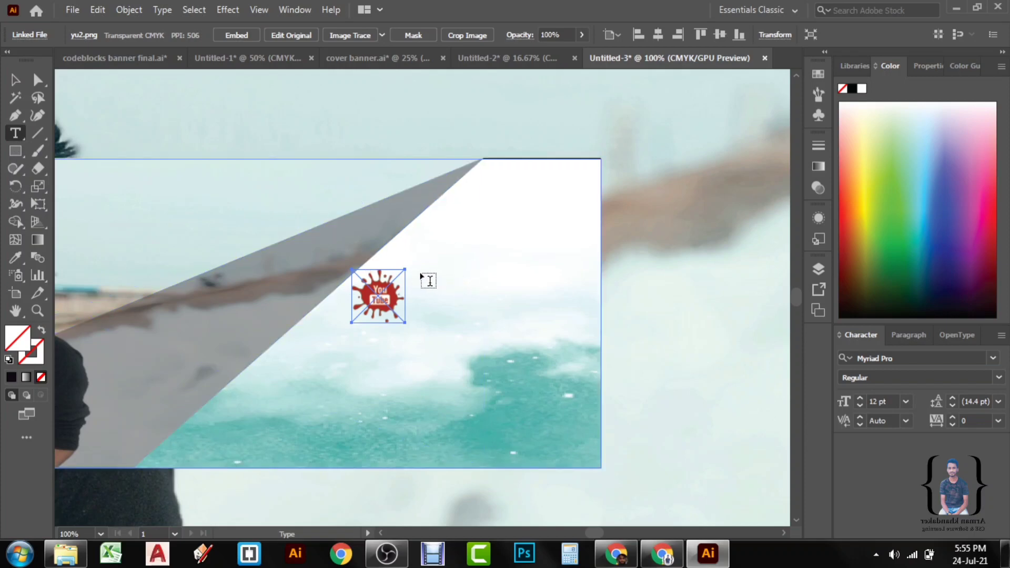
{"action": "left_click_drag", "start_coordinate": [421, 273], "coordinate": [690, 335]}
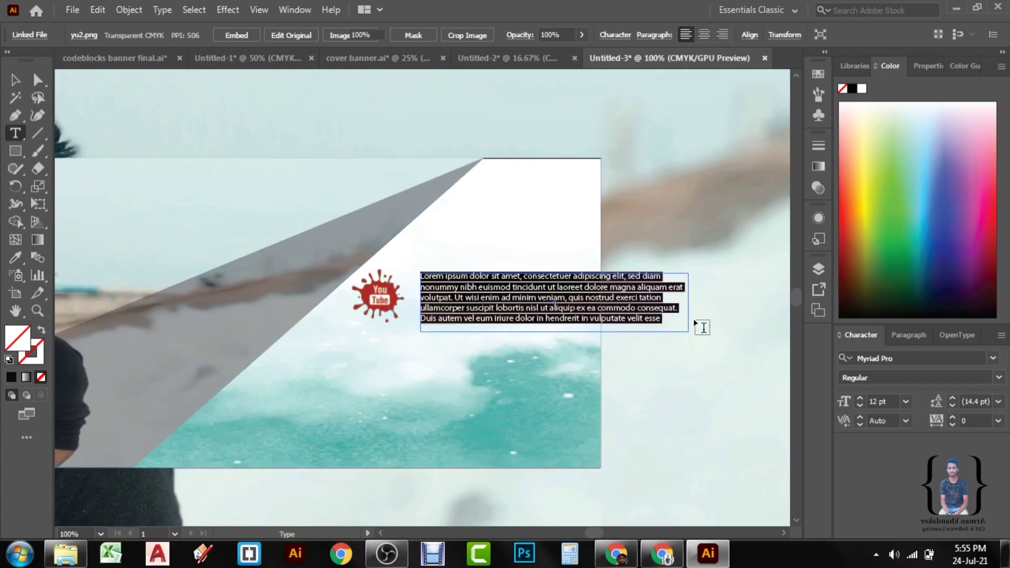
{"action": "key", "text": "Delete"}
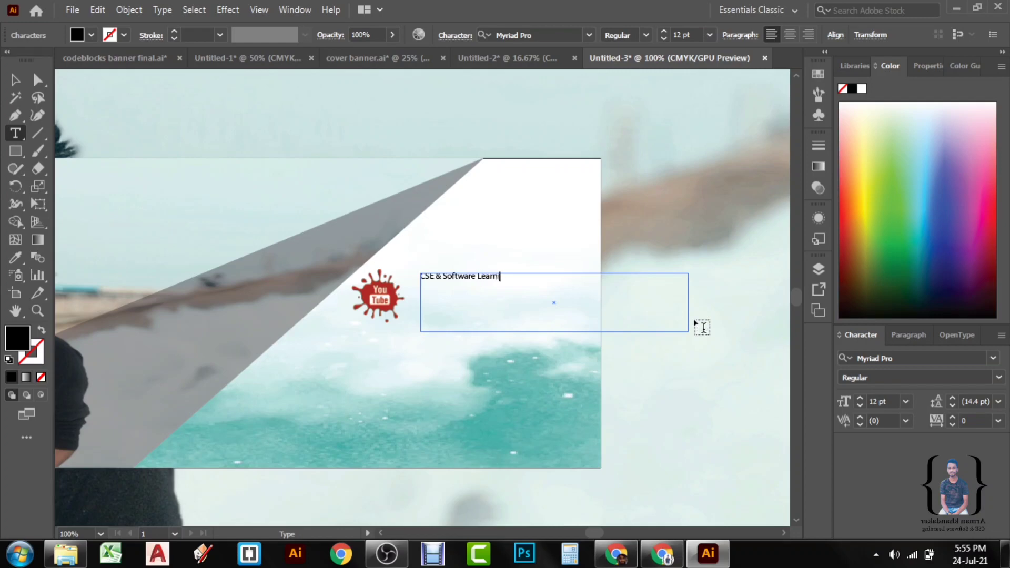
{"action": "key", "text": "ctrl+a"}
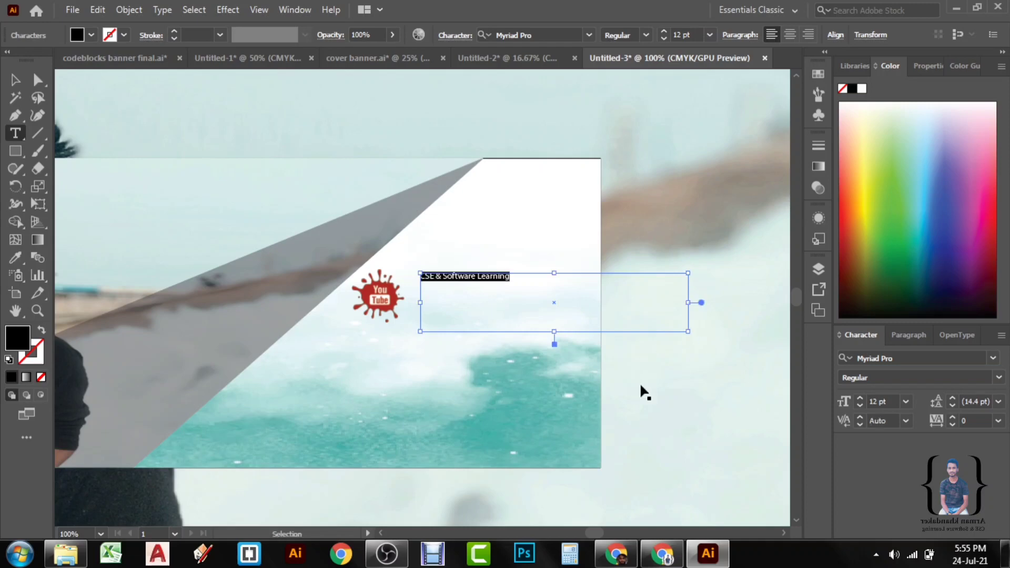
Set the "CSE & Software Learning" text to a font size of 50 pt
{"action": "scroll", "coordinate": [784, 350], "scroll_direction": "right", "scroll_amount": 3}
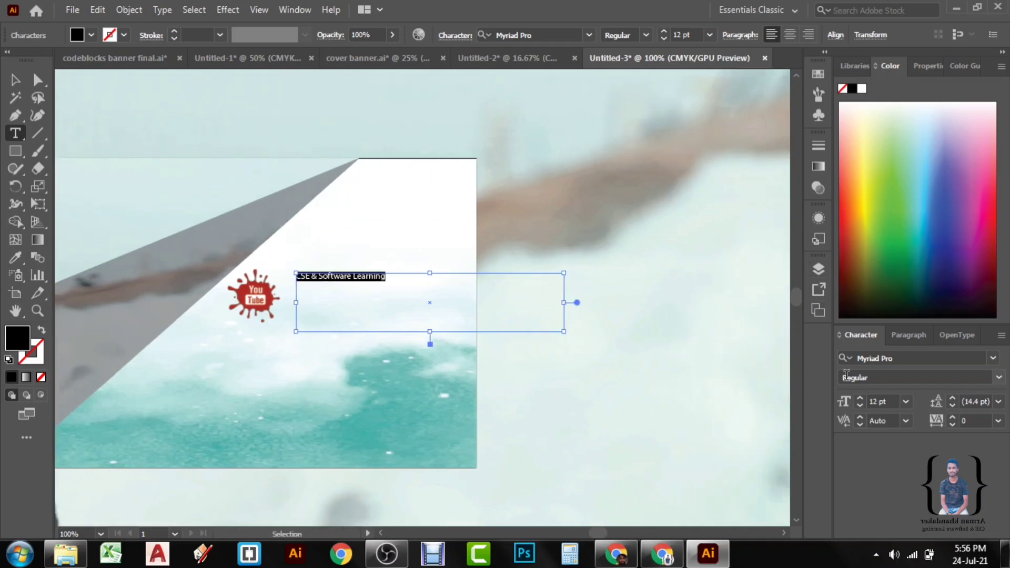
{"action": "double_click", "coordinate": [877, 401]}
{"action": "type", "text": "50"}
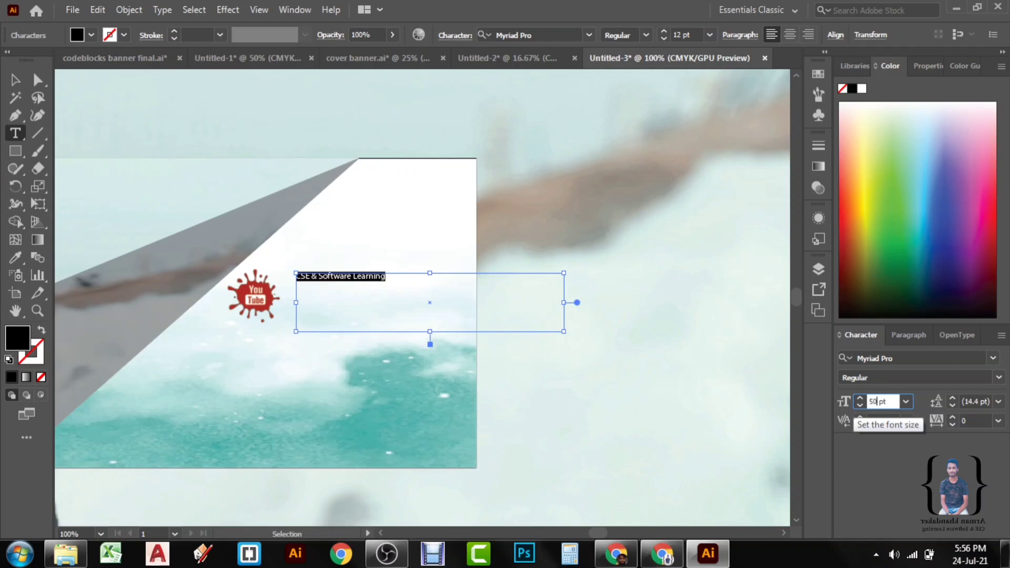
{"action": "key", "text": "Return"}
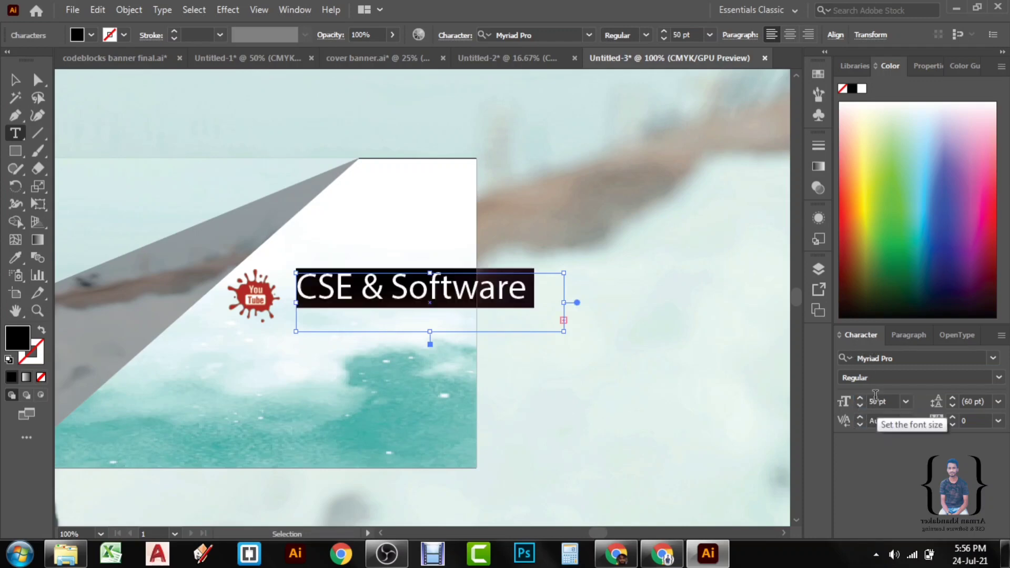
Reduce the selected text's font size to 30 pt so the line fits its text box
{"action": "double_click", "coordinate": [871, 401]}
{"action": "left_click", "coordinate": [870, 401]}
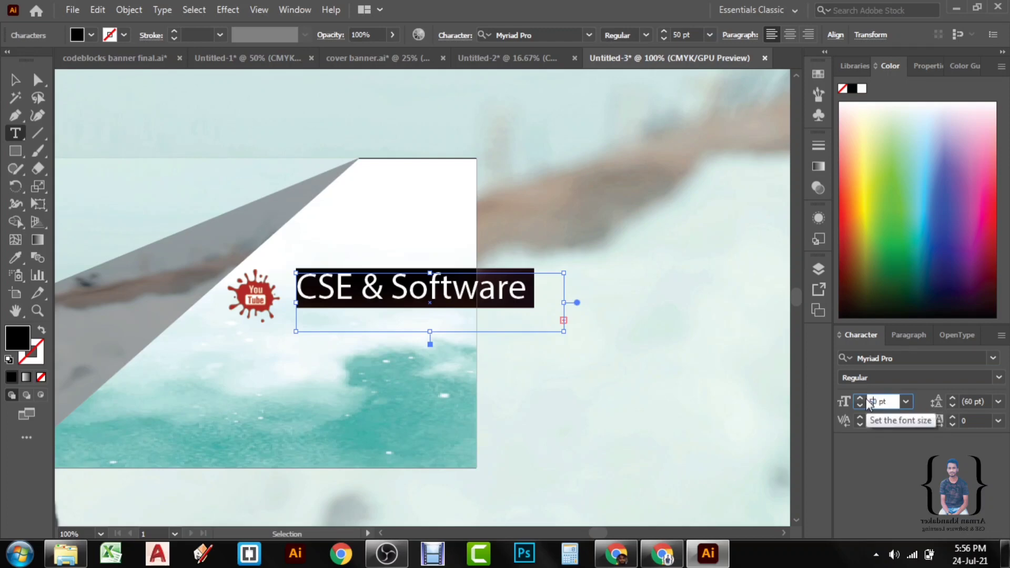
{"action": "key", "text": "Delete"}
{"action": "type", "text": "3"}
{"action": "key", "text": "Return"}
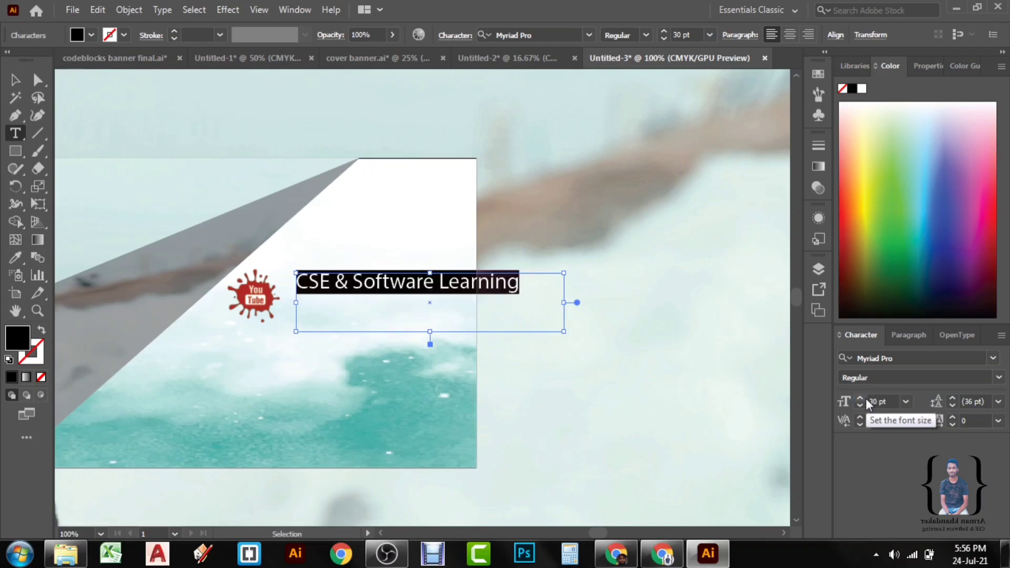
Give the selected text line a left indent of 5 pt
{"action": "left_click", "coordinate": [901, 335]}
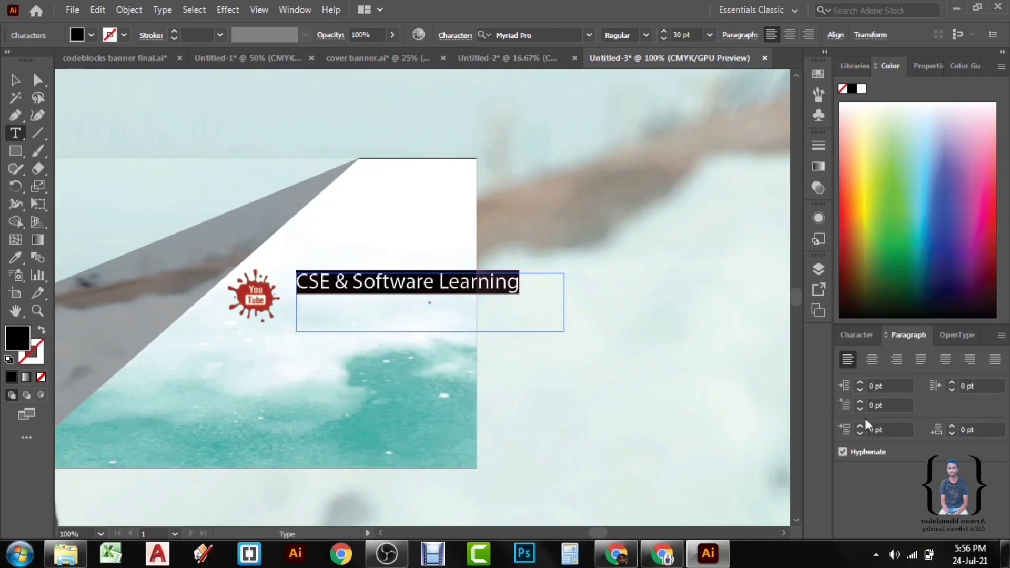
{"action": "left_click", "coordinate": [860, 384]}
{"action": "left_click", "coordinate": [860, 383]}
{"action": "left_click", "coordinate": [860, 383]}
{"action": "left_click", "coordinate": [859, 383]}
{"action": "left_click", "coordinate": [859, 383]}
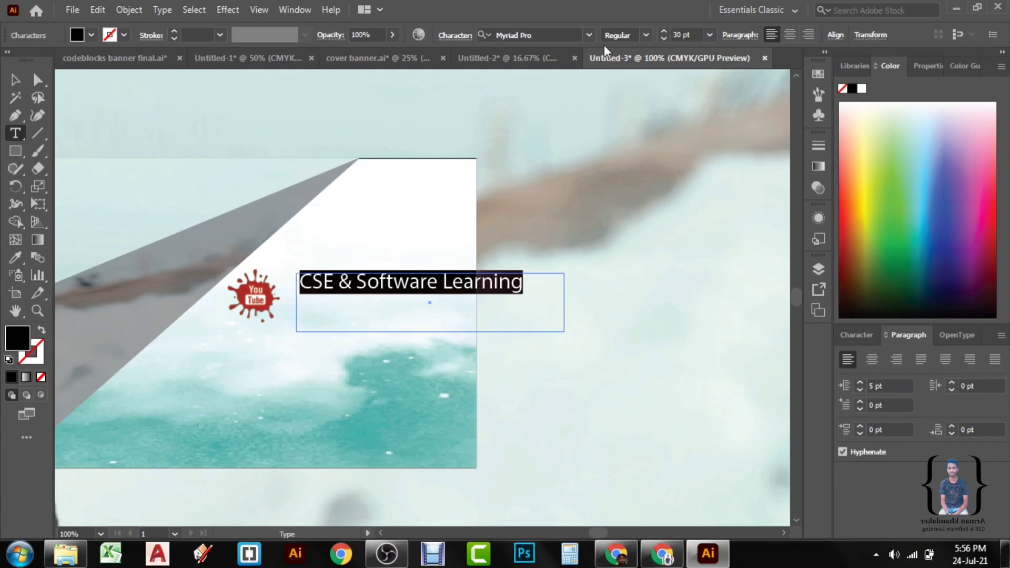
Change the selected text's font to Myriad Variable Concept and raise its size to 32 pt
{"action": "left_click", "coordinate": [588, 36]}
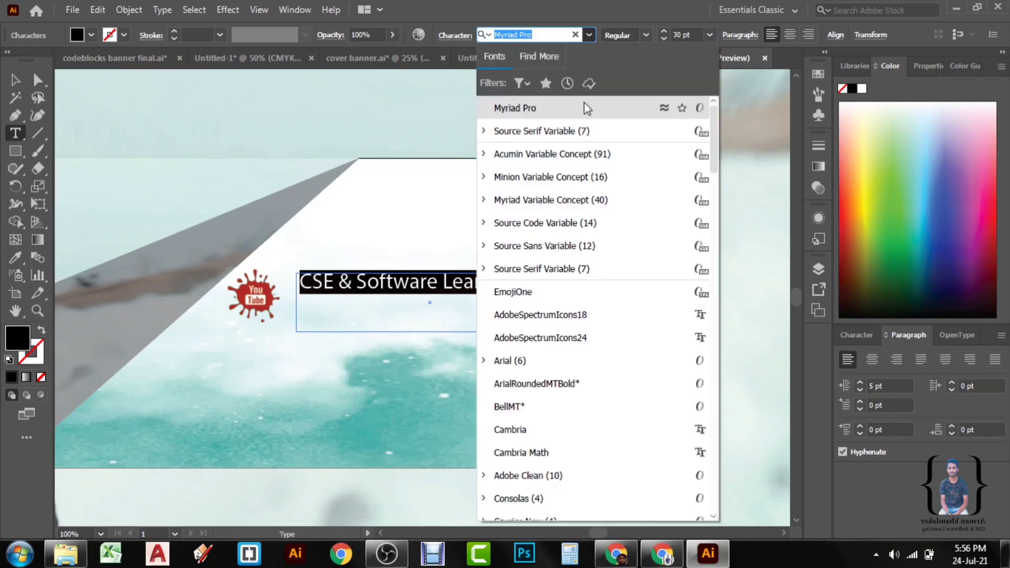
{"action": "left_click", "coordinate": [573, 201]}
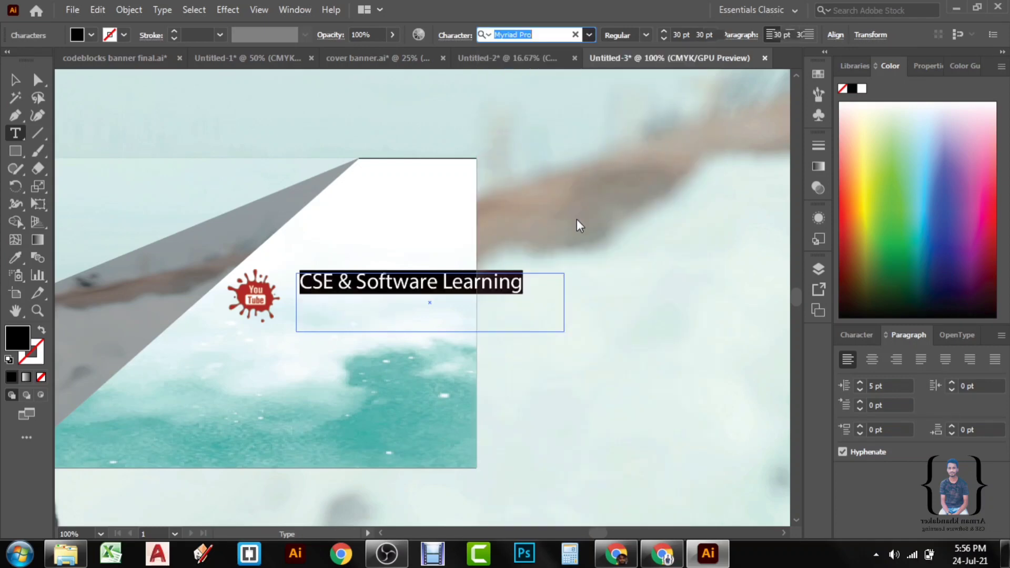
{"action": "left_click", "coordinate": [856, 339]}
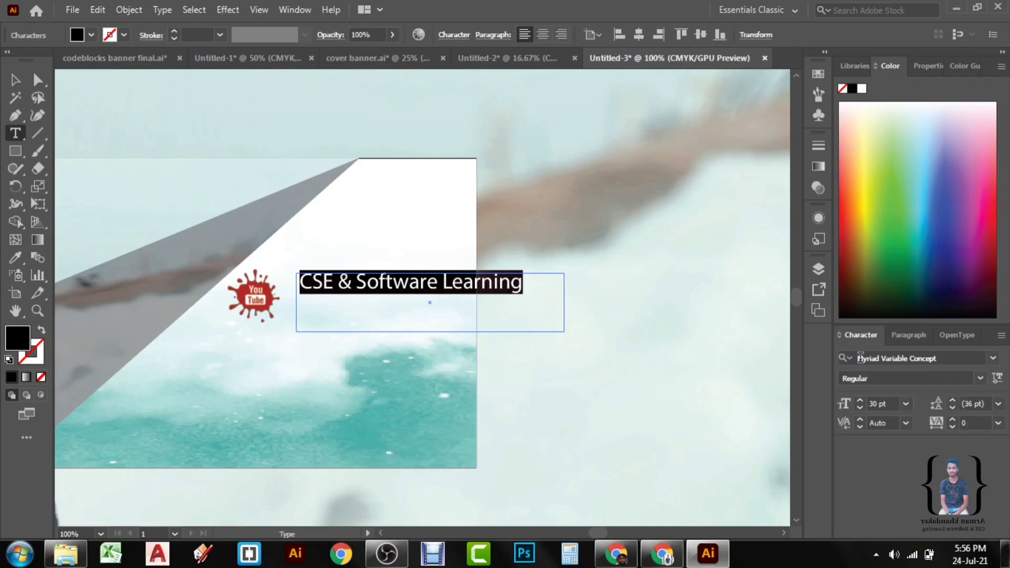
{"action": "left_click", "coordinate": [859, 400]}
{"action": "left_click", "coordinate": [859, 400]}
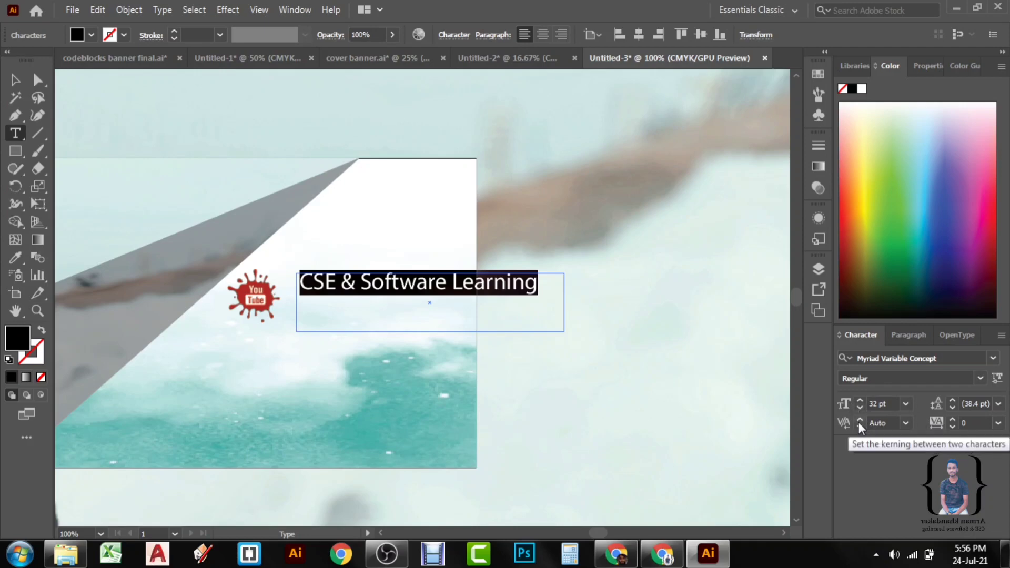
Move the "CSE & Software Learning" text slightly left and down so it sits right next to the YouTube icon
{"action": "left_click", "coordinate": [15, 79]}
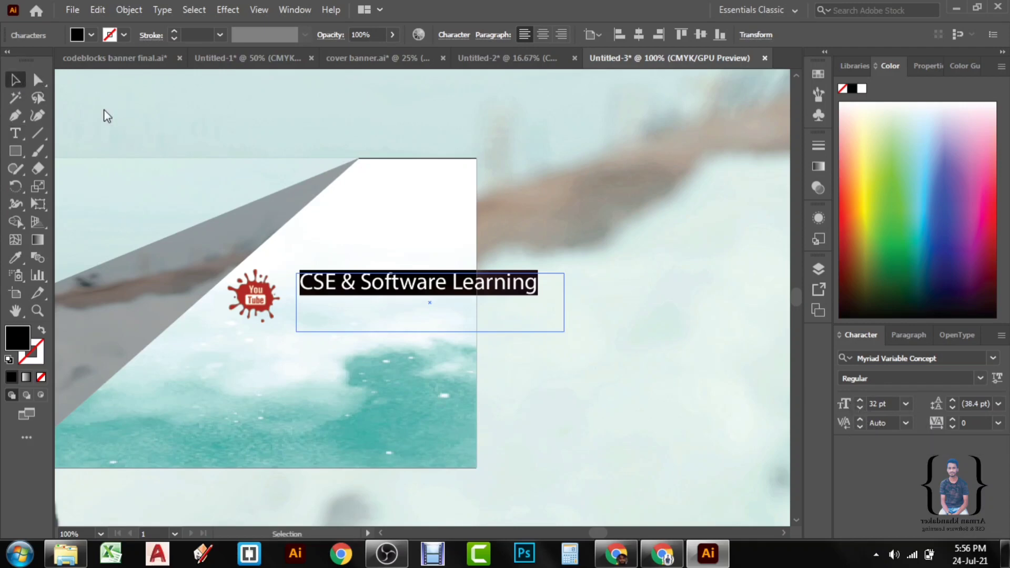
{"action": "left_click", "coordinate": [341, 196]}
{"action": "left_click", "coordinate": [430, 291]}
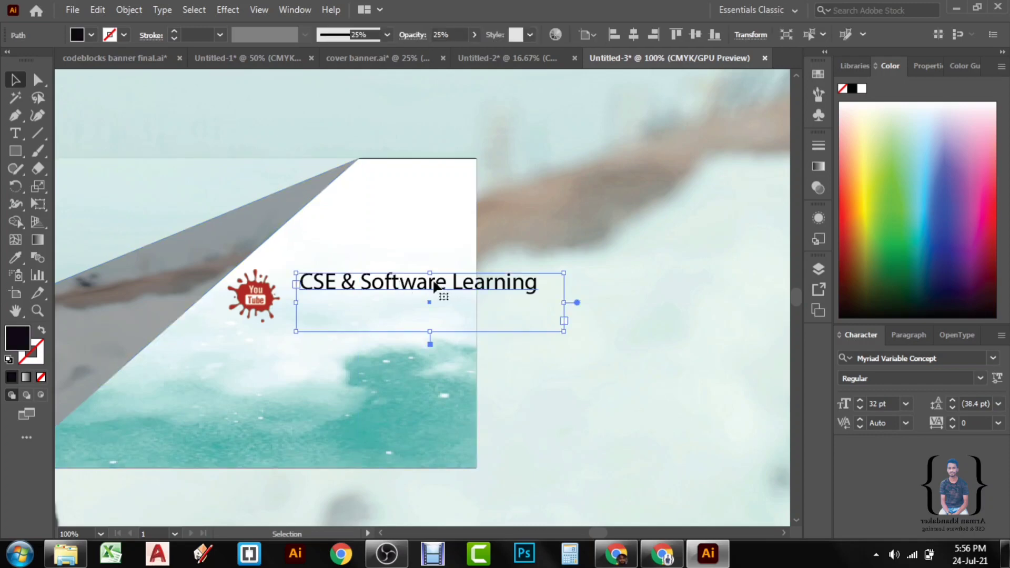
{"action": "mouse_move", "coordinate": [437, 286]}
{"action": "left_mouse_down"}
{"action": "mouse_move", "coordinate": [405, 306]}
{"action": "mouse_move", "coordinate": [421, 293]}
{"action": "mouse_move", "coordinate": [440, 298]}
{"action": "left_mouse_up"}
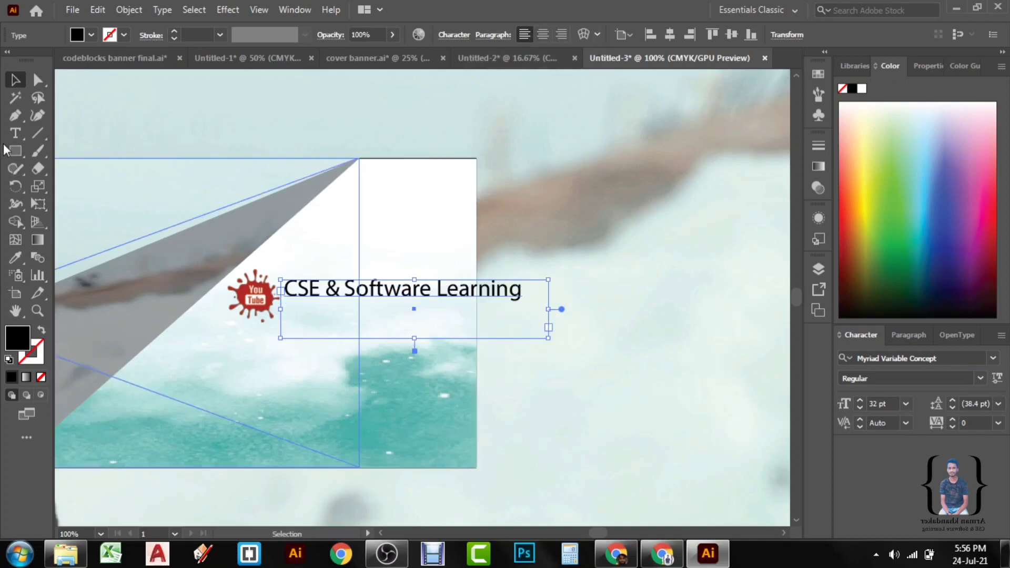
{"action": "key", "text": "t"}
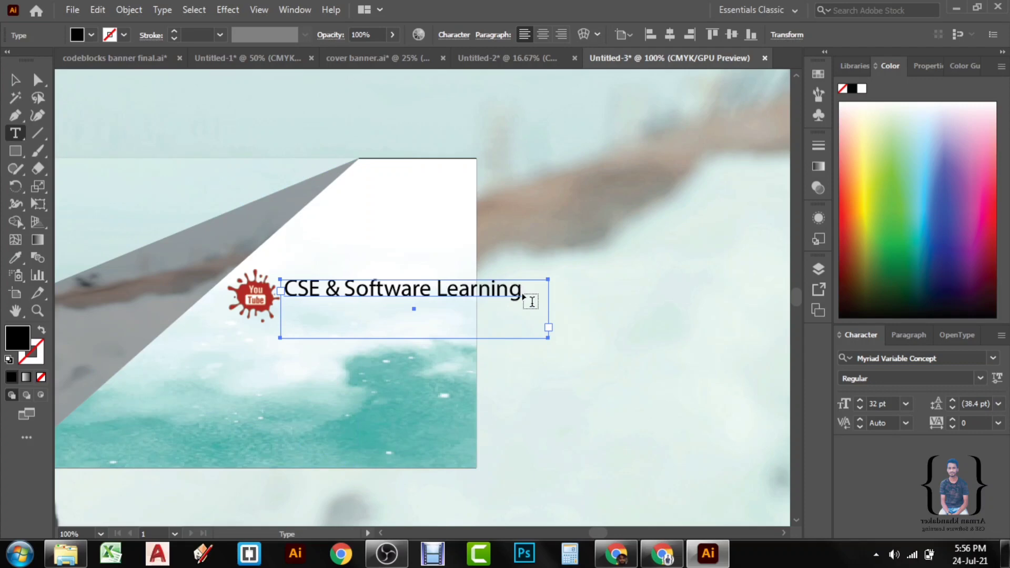
{"action": "left_click_drag", "start_coordinate": [525, 295], "coordinate": [497, 291]}
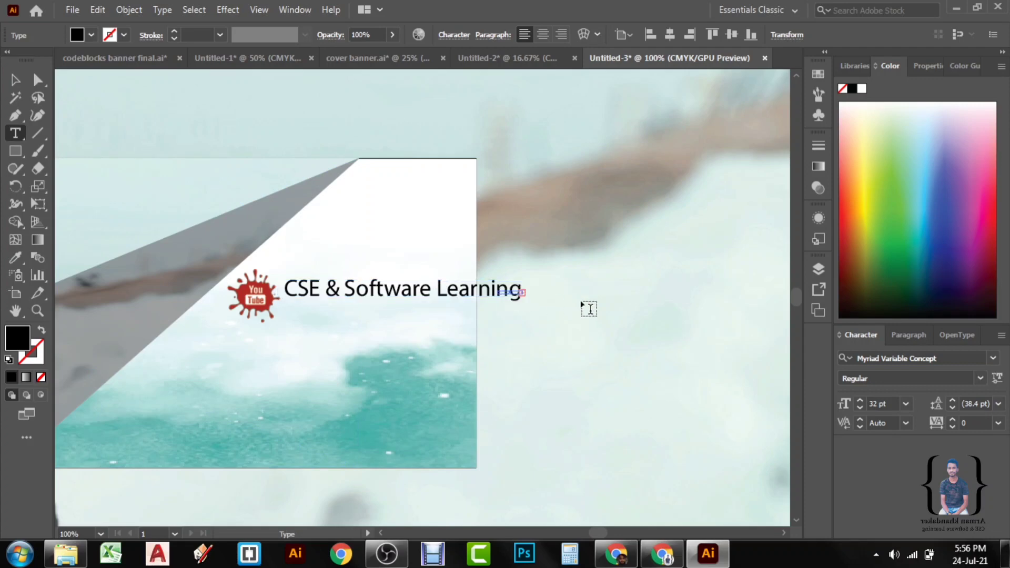
{"action": "left_click", "coordinate": [545, 297]}
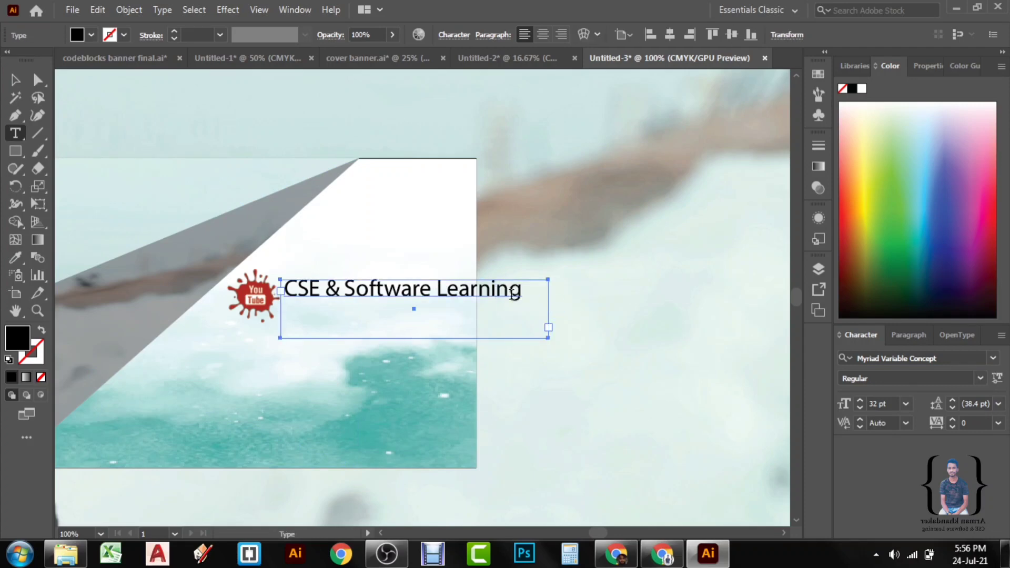
{"action": "triple_click", "coordinate": [293, 284]}
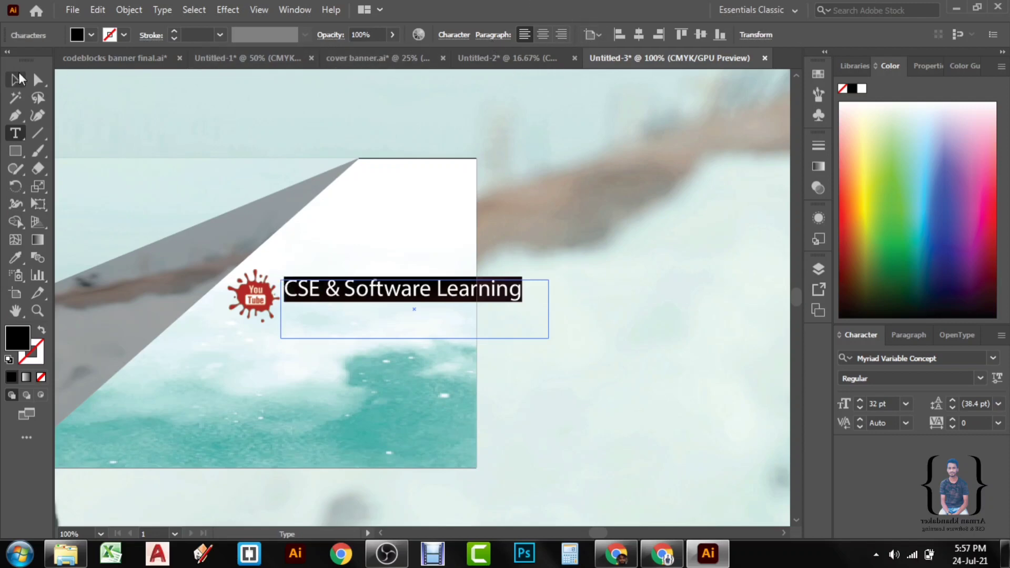
{"action": "left_click", "coordinate": [16, 93]}
{"action": "left_click", "coordinate": [412, 140]}
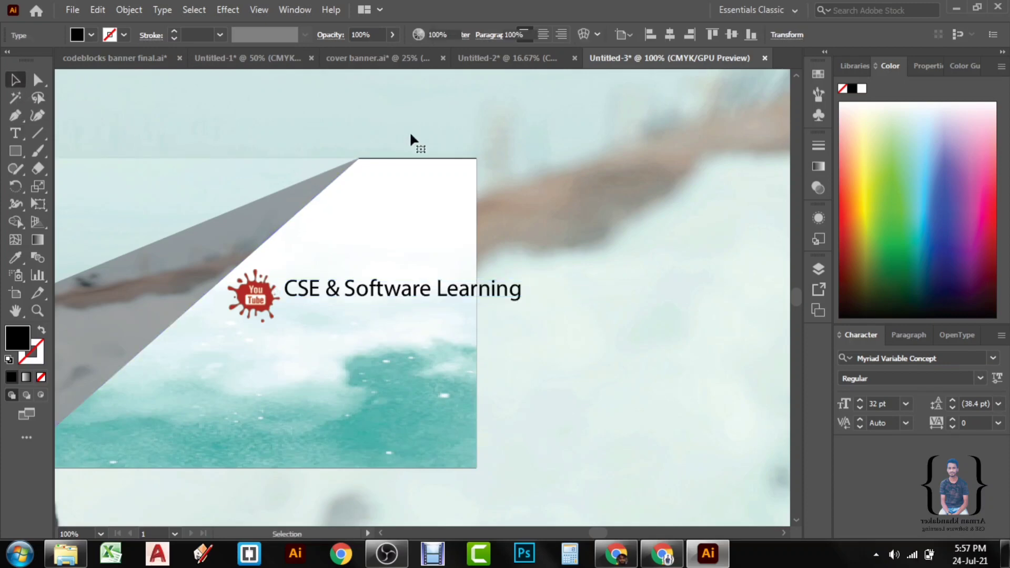
{"action": "left_click", "coordinate": [509, 210]}
Select the "CSE & Software Learning" text, check its type options and reapply the Myriad Variable Concept font
{"action": "scroll", "coordinate": [512, 209], "scroll_direction": "right", "scroll_amount": 2}
{"action": "scroll", "coordinate": [513, 208], "scroll_direction": "right", "scroll_amount": 1}
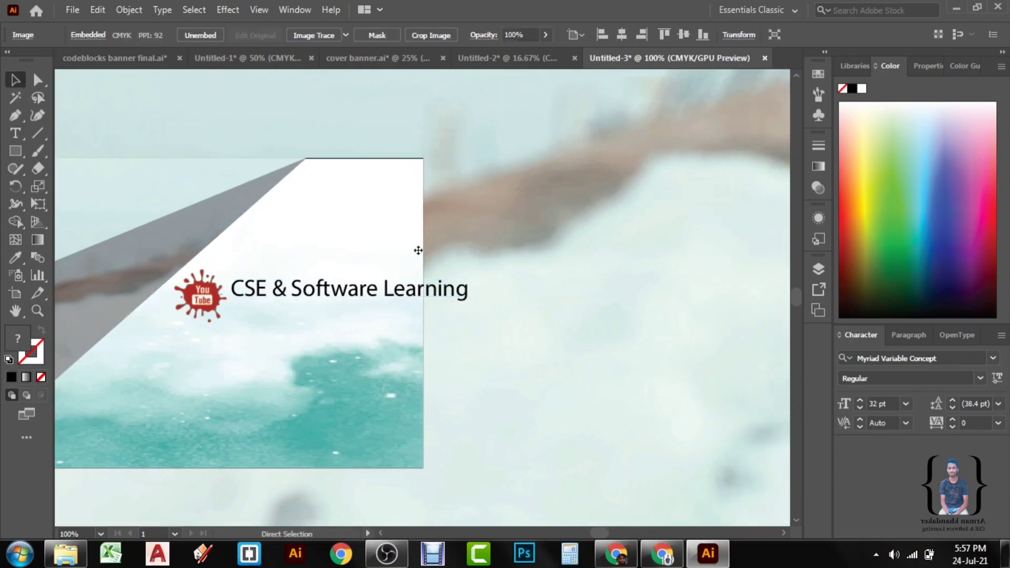
{"action": "left_click", "coordinate": [379, 295]}
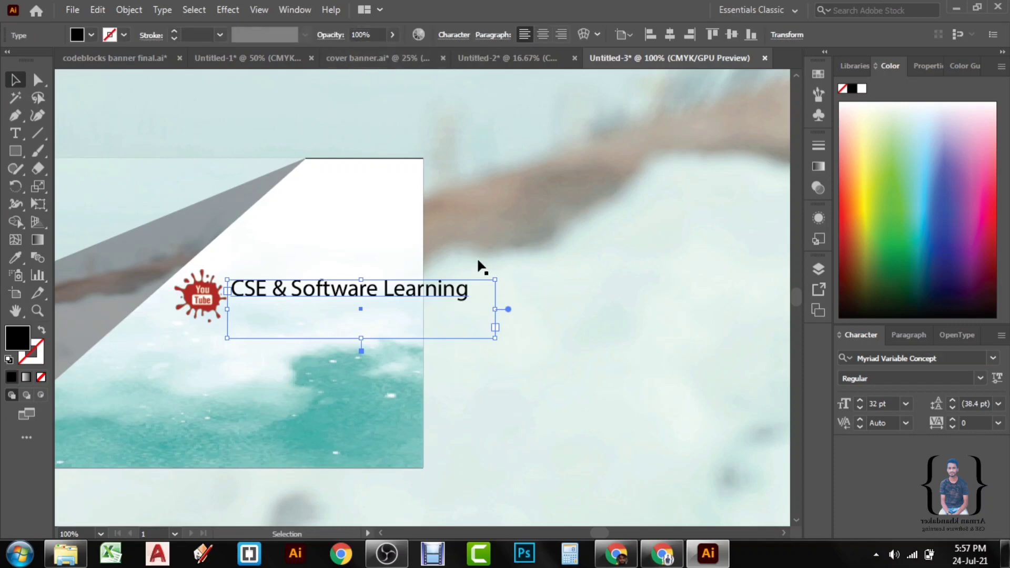
{"action": "left_click", "coordinate": [16, 133]}
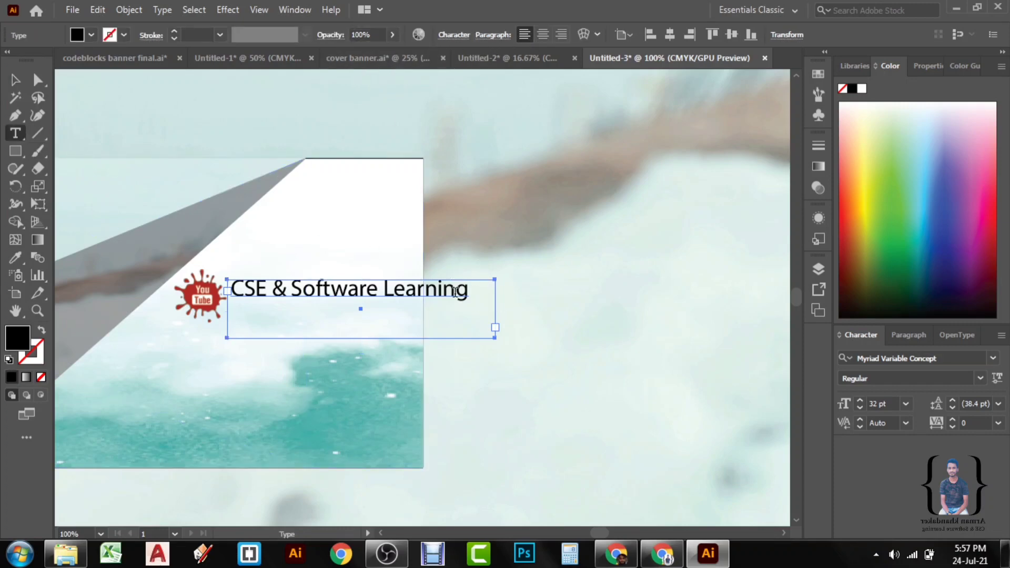
{"action": "left_click_drag", "start_coordinate": [468, 290], "coordinate": [230, 290]}
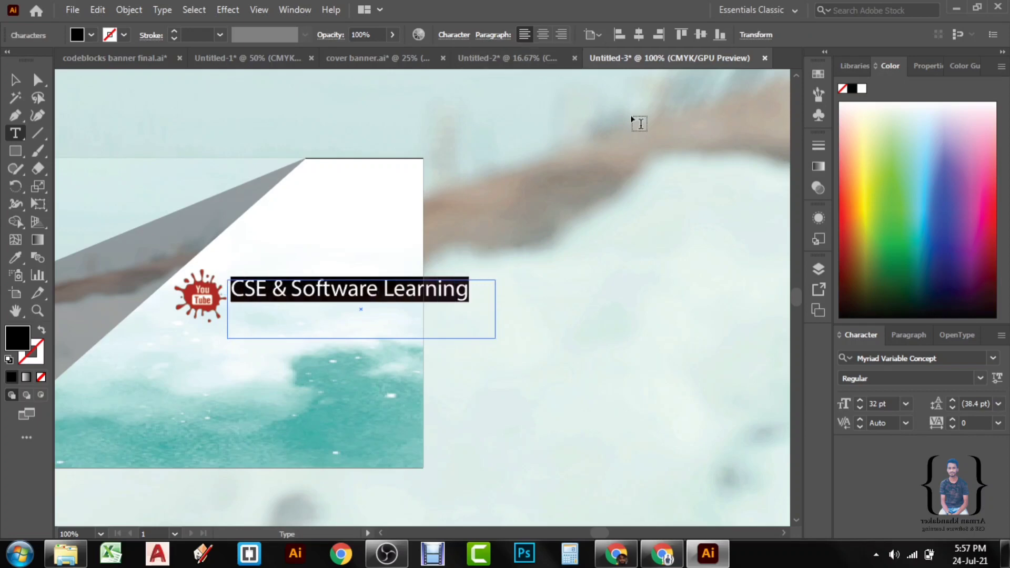
{"action": "left_click", "coordinate": [908, 335]}
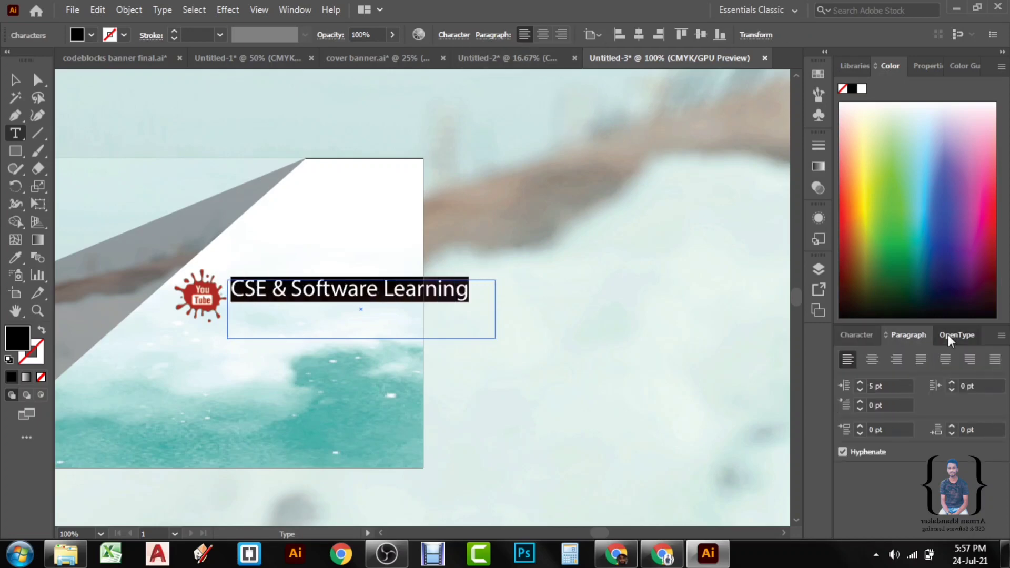
{"action": "left_click", "coordinate": [948, 334]}
{"action": "left_click", "coordinate": [860, 333]}
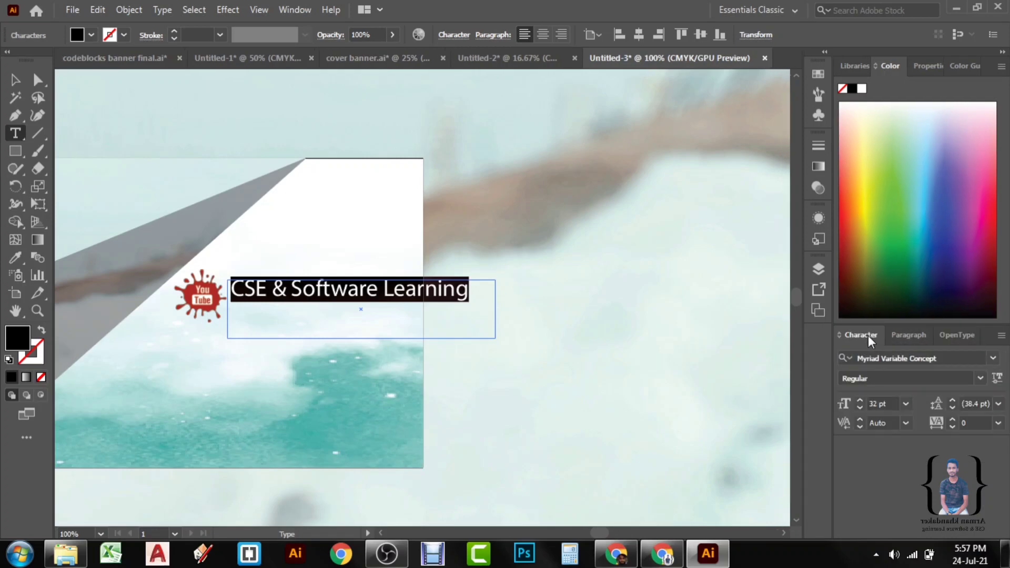
{"action": "left_click", "coordinate": [992, 358]}
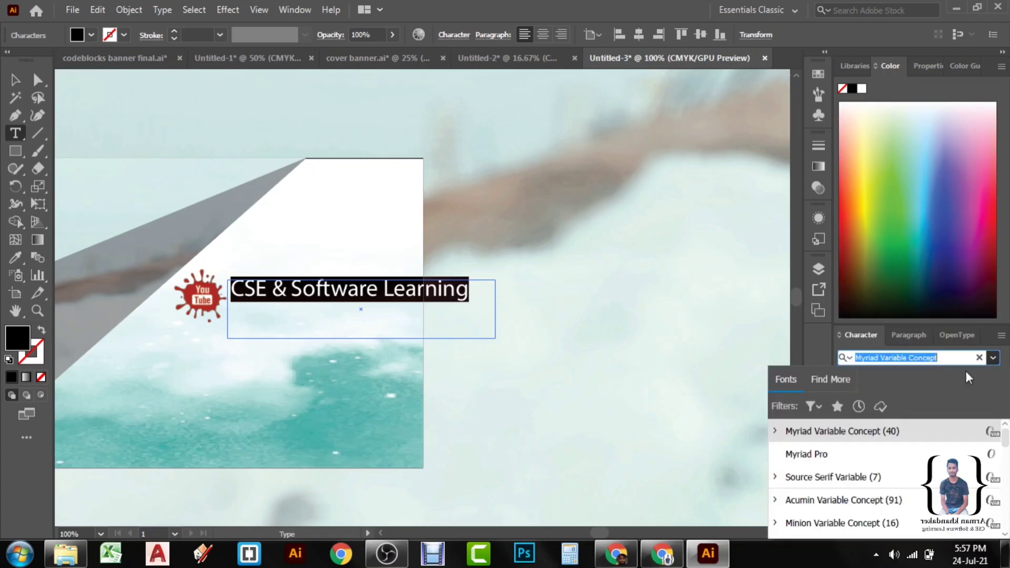
{"action": "scroll", "coordinate": [857, 456], "scroll_direction": "down", "scroll_amount": 1}
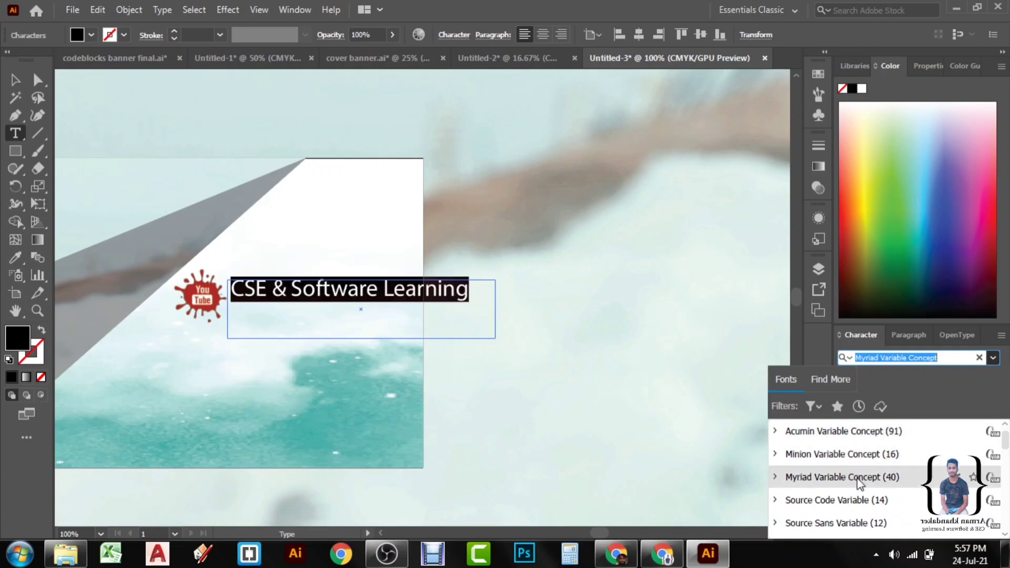
{"action": "left_click", "coordinate": [858, 479]}
{"action": "key", "text": "Escape"}
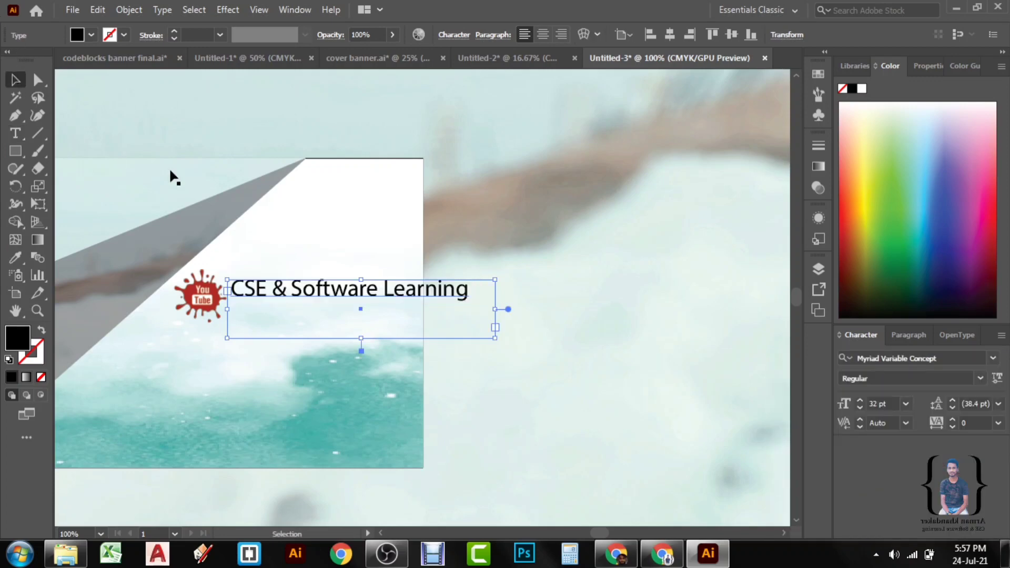
{"action": "left_click", "coordinate": [428, 195]}
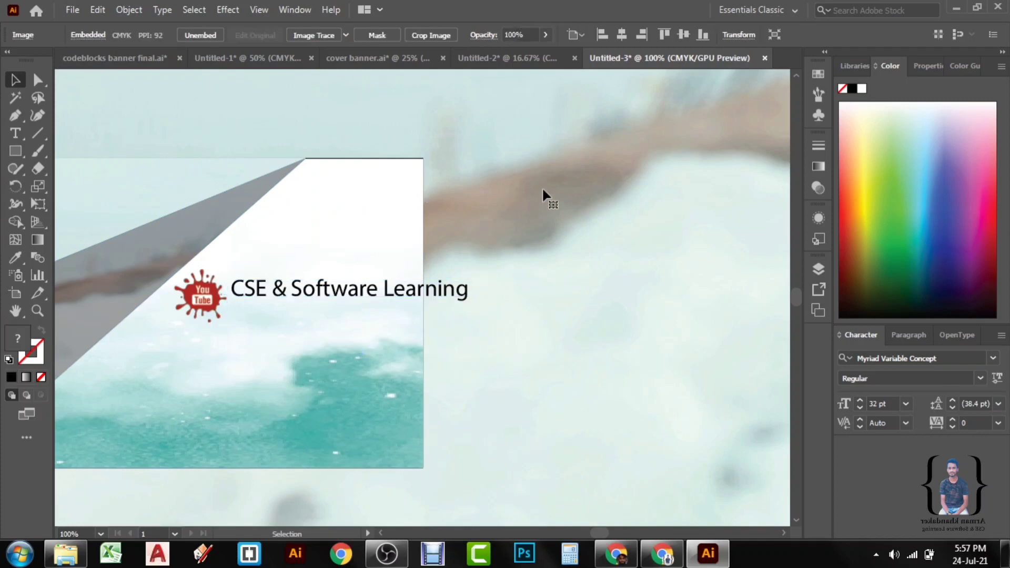
Enlarge the channel-name text box slightly and reduce its font size to 29 pt
{"action": "left_click", "coordinate": [472, 295]}
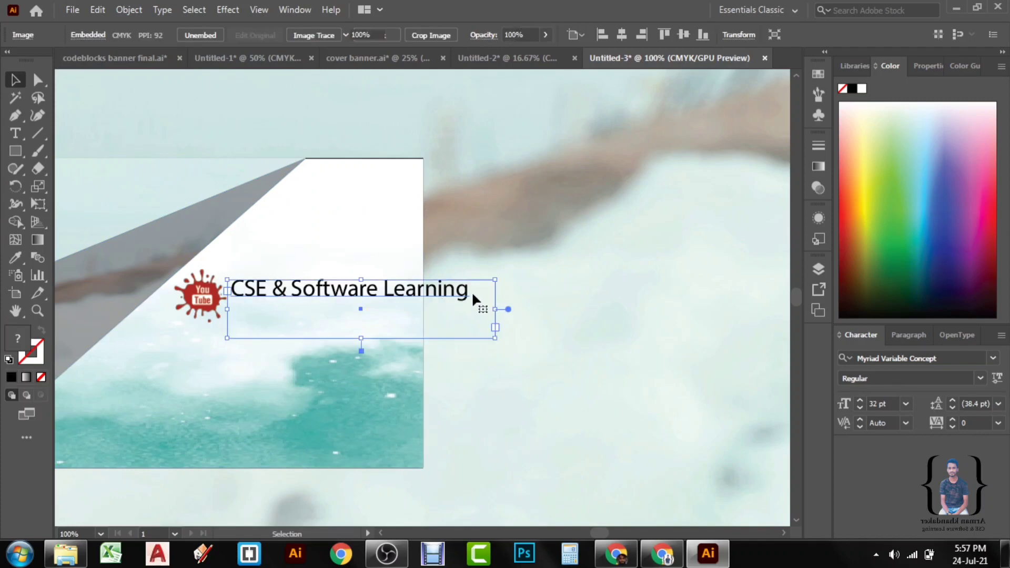
{"action": "left_click_drag", "start_coordinate": [495, 336], "coordinate": [518, 343]}
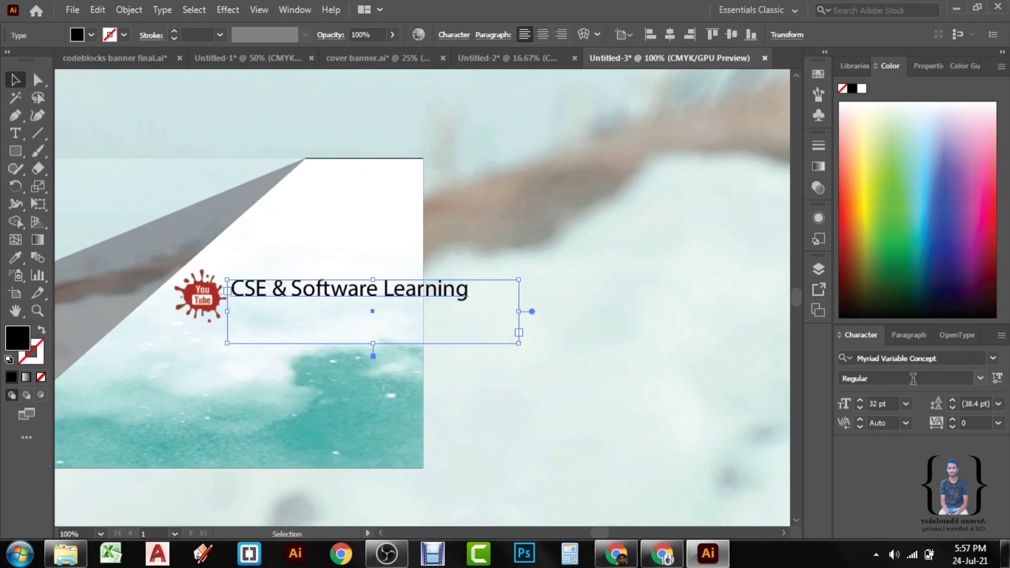
{"action": "left_click", "coordinate": [859, 408]}
{"action": "left_click", "coordinate": [859, 408]}
{"action": "left_click", "coordinate": [859, 408]}
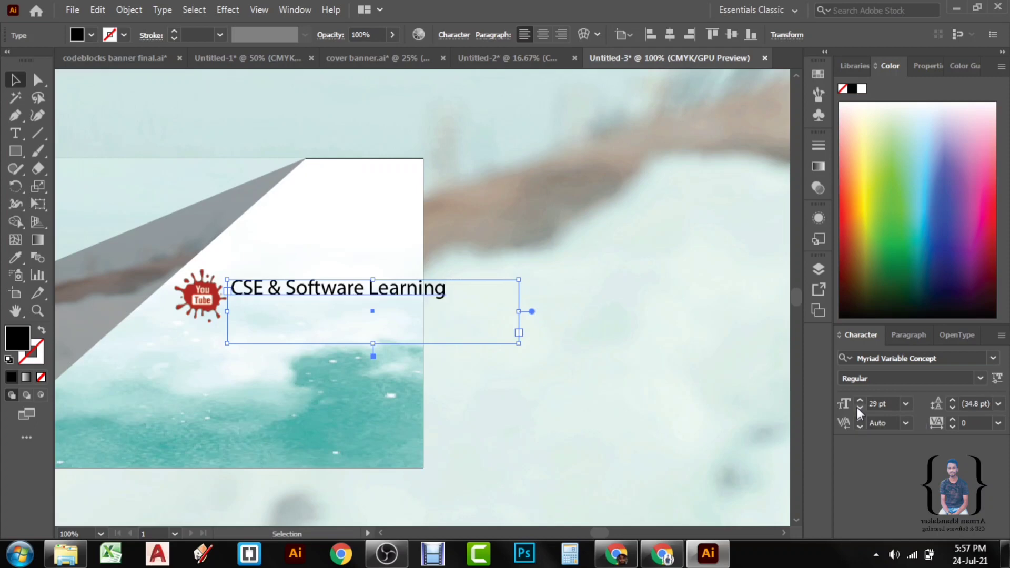
{"action": "left_click", "coordinate": [499, 210]}
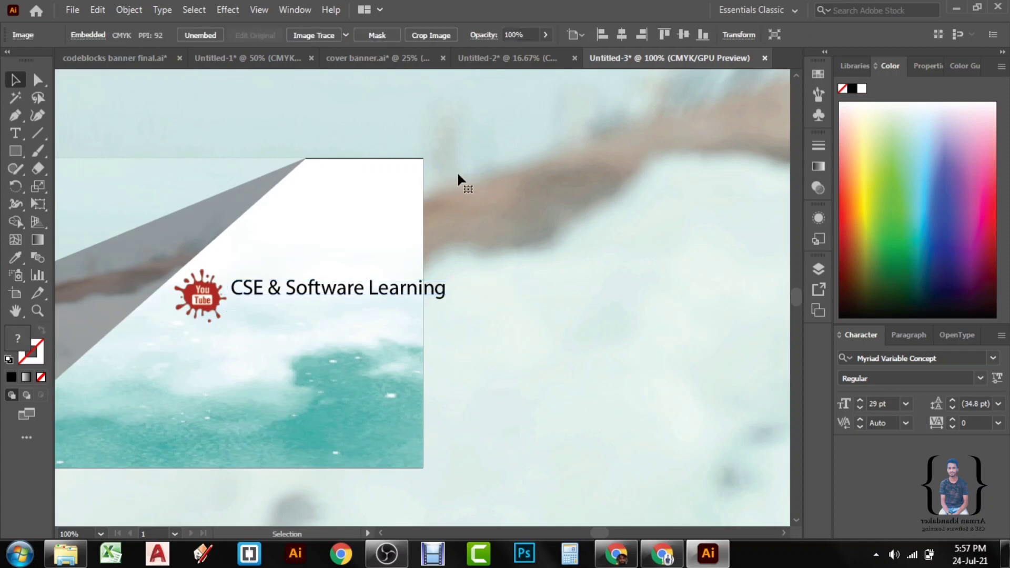
Move the "CSE & Software Learning" text slightly down to line up with the middle of the YouTube icon
{"action": "left_click", "coordinate": [336, 296]}
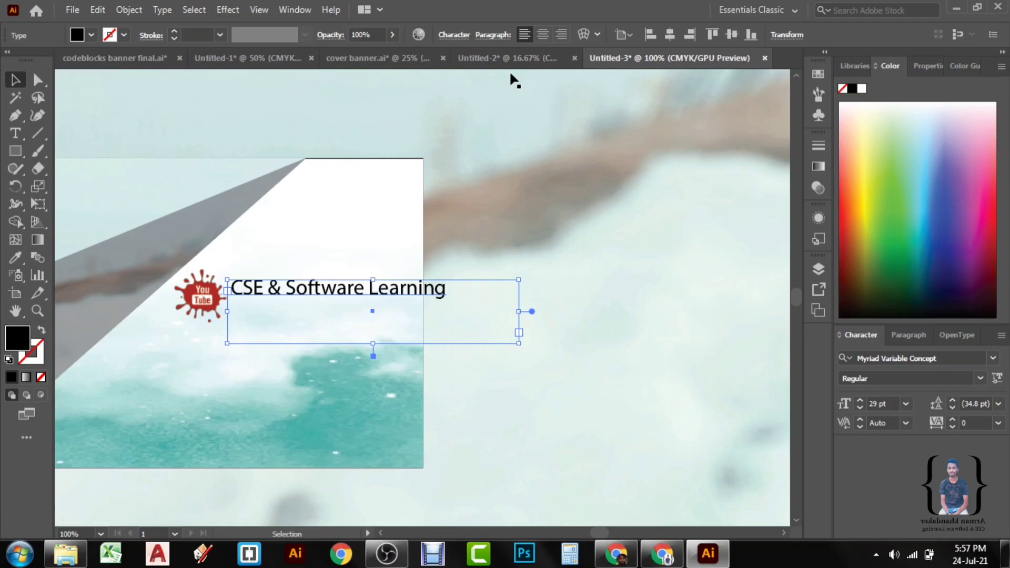
{"action": "left_click", "coordinate": [360, 95]}
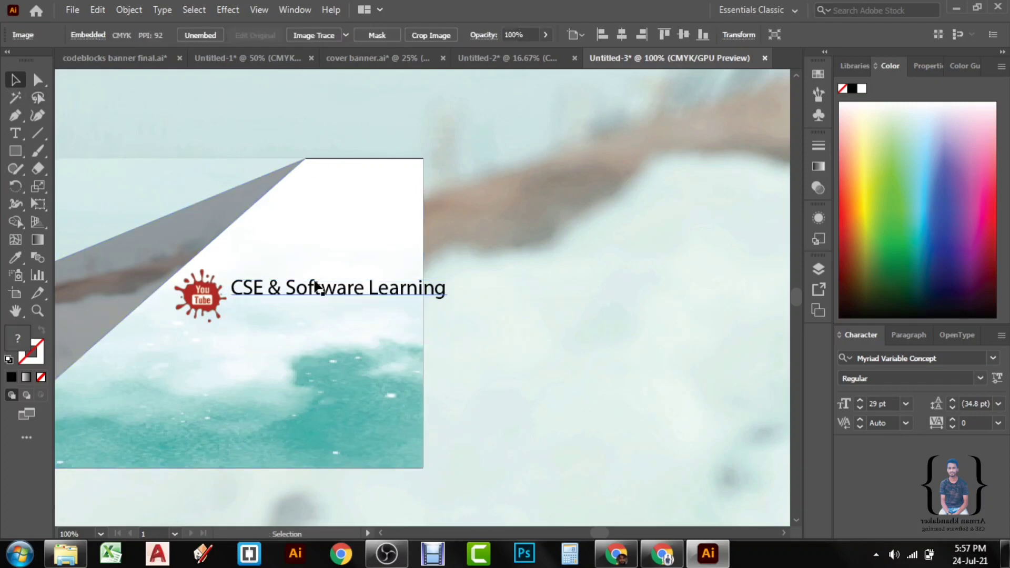
{"action": "left_click_drag", "start_coordinate": [318, 288], "coordinate": [318, 300]}
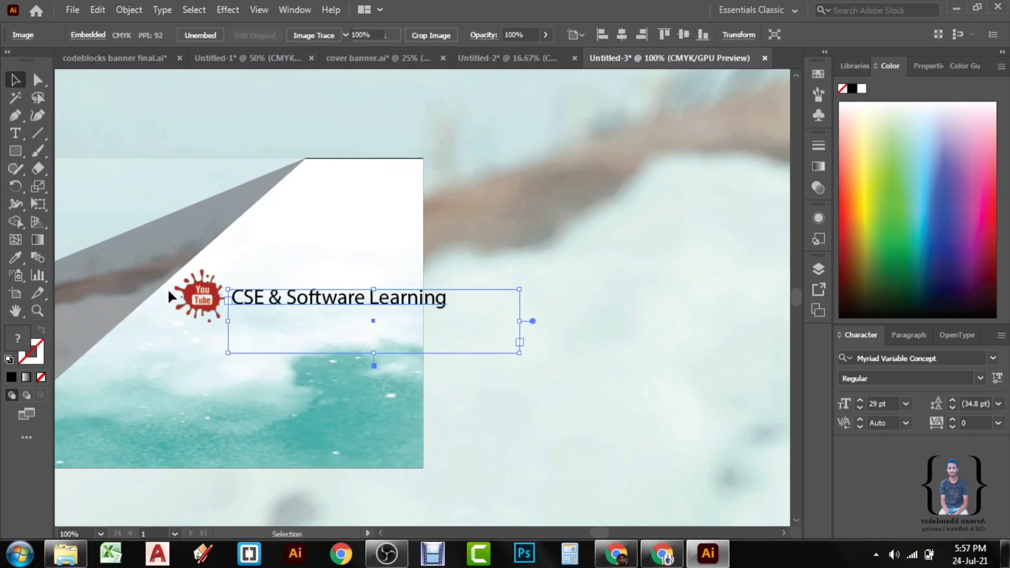
Shift the YouTube icon slightly, scale it down and move the channel-name text close beside it
{"action": "scroll", "coordinate": [168, 288], "scroll_direction": "up", "scroll_amount": 3}
{"action": "left_click", "coordinate": [231, 297]}
{"action": "left_click_drag", "start_coordinate": [247, 286], "coordinate": [234, 300]}
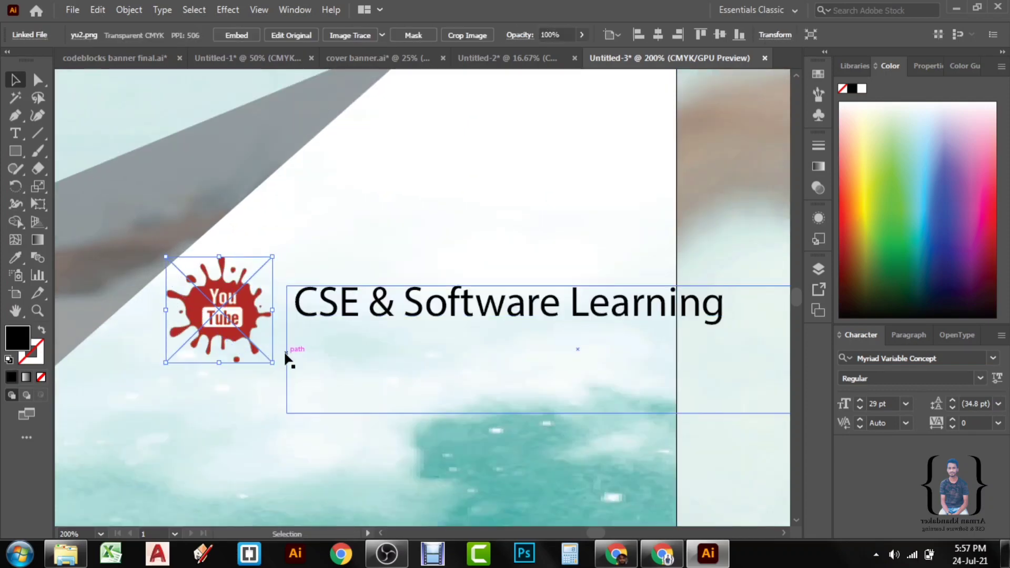
{"action": "left_click_drag", "start_coordinate": [272, 362], "coordinate": [243, 334]}
{"action": "left_click_drag", "start_coordinate": [463, 315], "coordinate": [421, 305]}
{"action": "scroll", "coordinate": [632, 327], "scroll_direction": "down", "scroll_amount": 3}
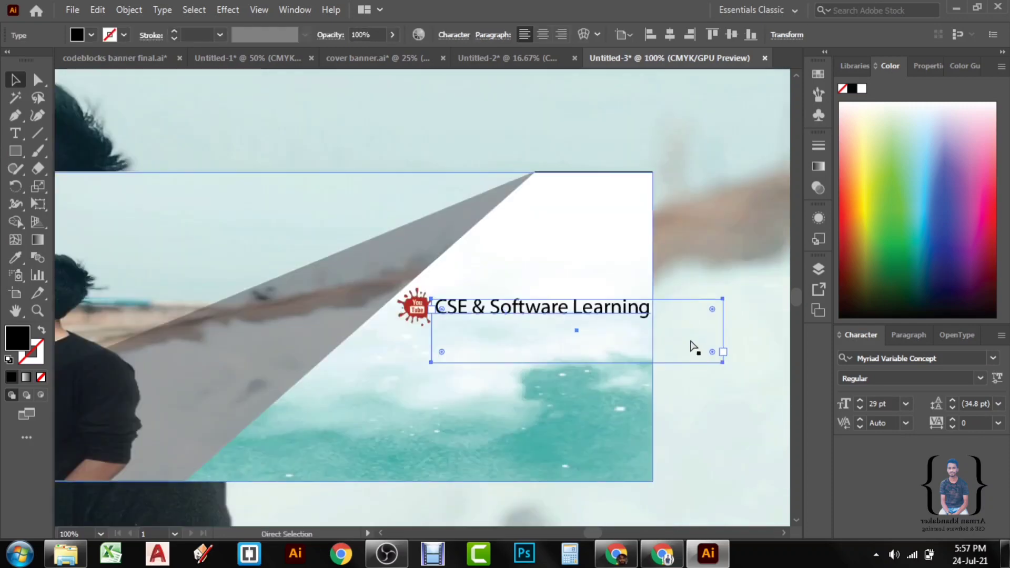
Reduce the width and height of the channel-name text box so it fits more closely around the line
{"action": "left_click_drag", "start_coordinate": [722, 362], "coordinate": [709, 345]}
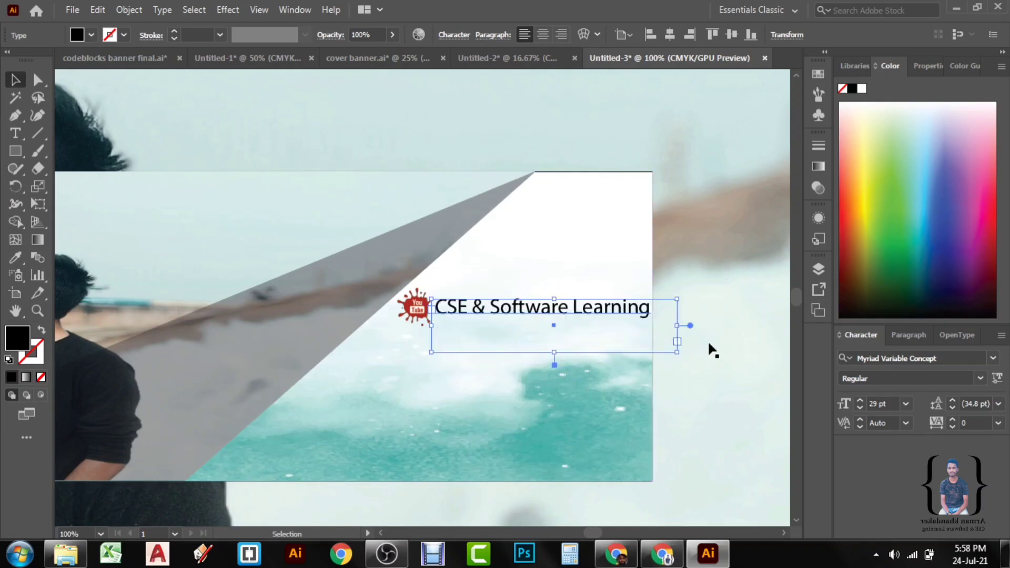
{"action": "left_click_drag", "start_coordinate": [554, 352], "coordinate": [555, 341]}
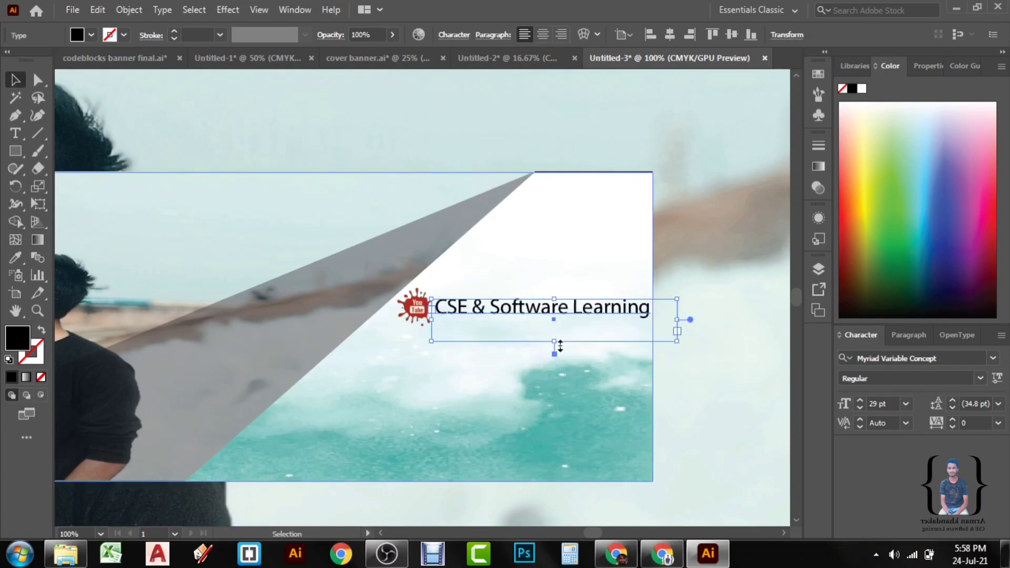
{"action": "left_click", "coordinate": [726, 237]}
Move the YouTube icon and the channel-name text slightly left so the line sits inside the banner's right edge
{"action": "left_click", "coordinate": [419, 325]}
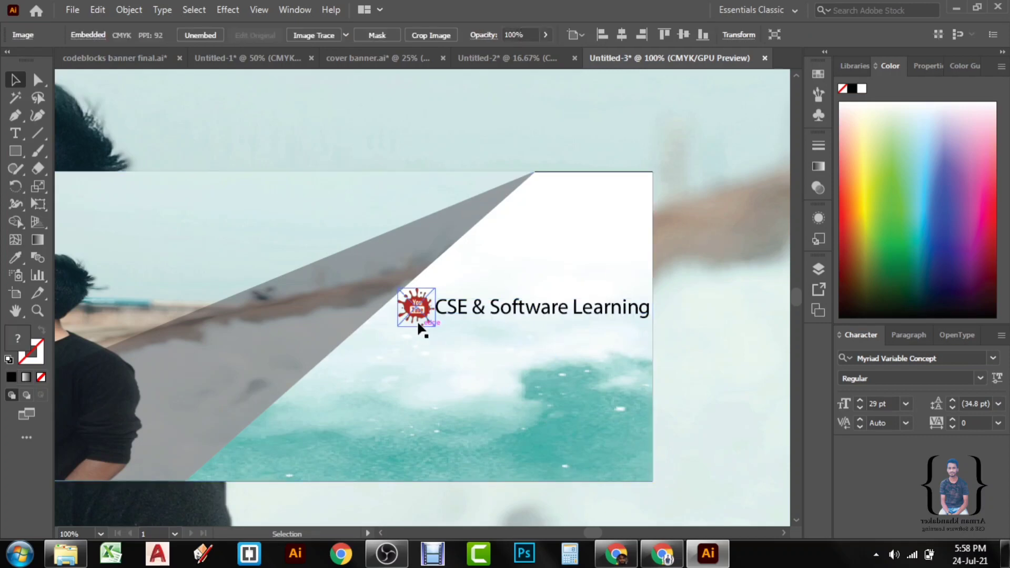
{"action": "key", "text": "ctrl+equal"}
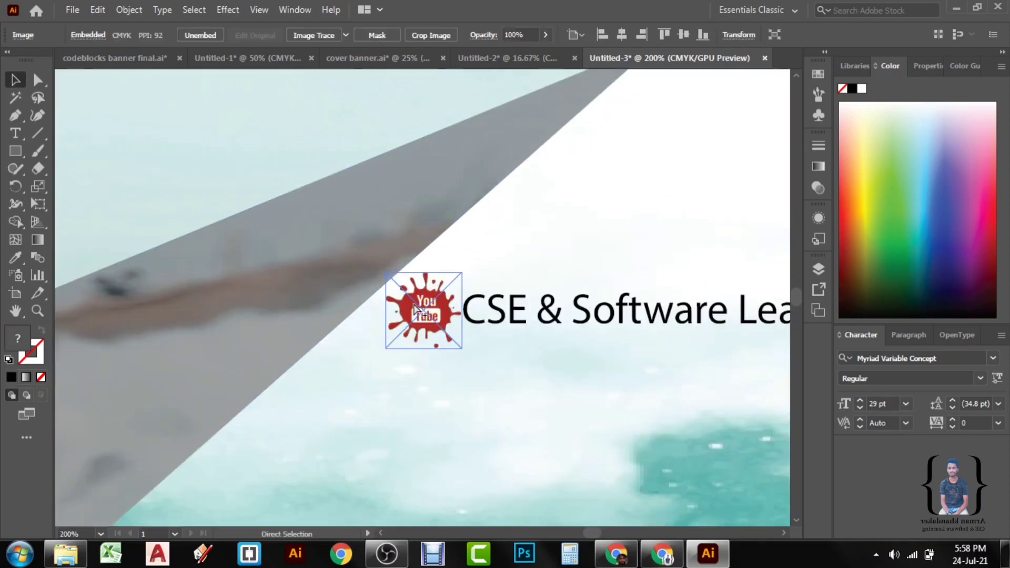
{"action": "mouse_move", "coordinate": [416, 307]}
{"action": "left_mouse_down"}
{"action": "mouse_move", "coordinate": [395, 307]}
{"action": "mouse_move", "coordinate": [418, 324]}
{"action": "left_mouse_up"}
{"action": "left_click_drag", "start_coordinate": [610, 316], "coordinate": [607, 314]}
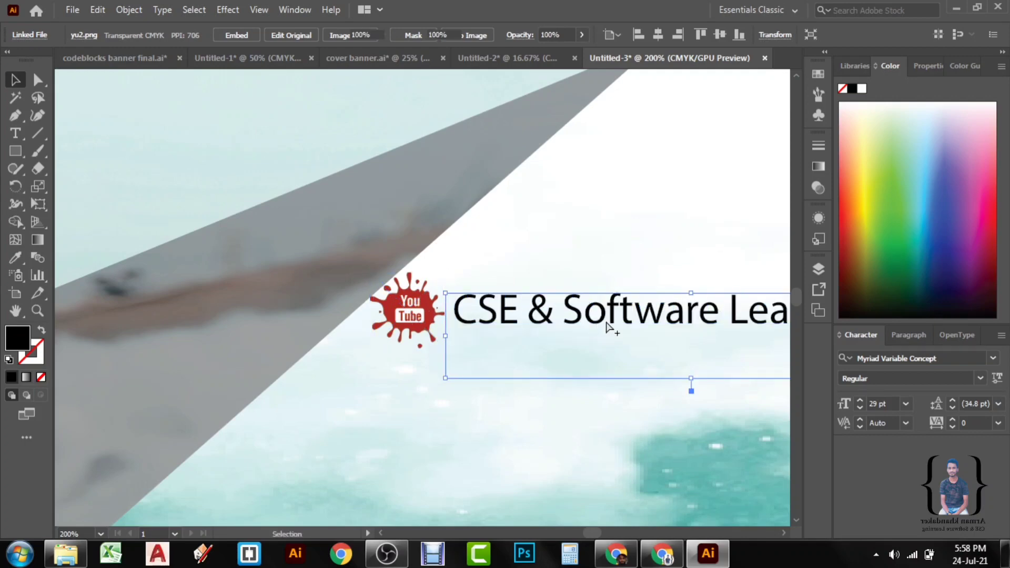
{"action": "key", "text": "ctrl+minus"}
{"action": "key", "text": "ctrl+minus"}
{"action": "key", "text": "ctrl+minus"}
{"action": "left_click", "coordinate": [636, 336]}
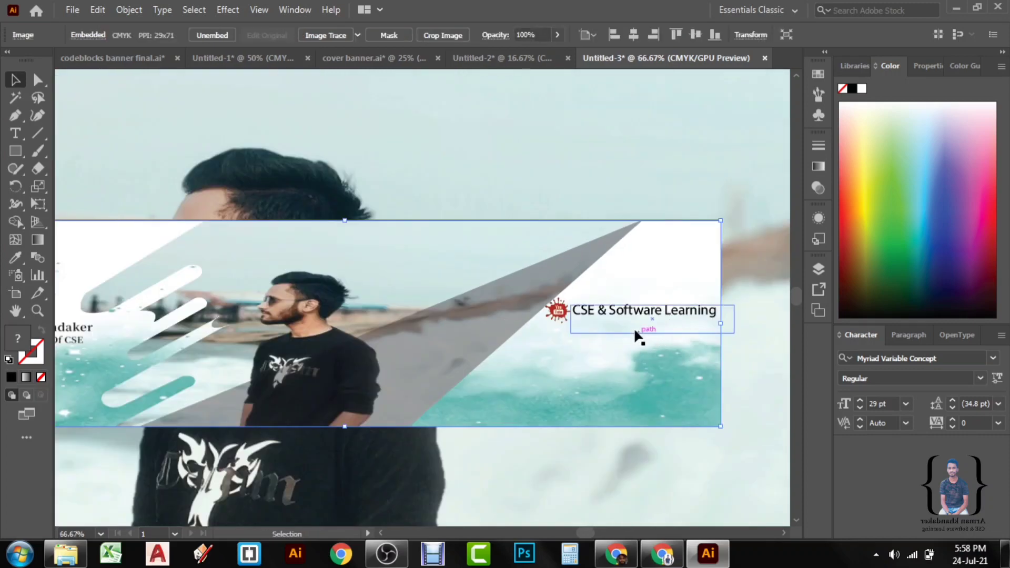
Draw a thin black rectangle as a divider below the channel name, from the grey triangle's edge to the banner's right edge
{"action": "scroll", "coordinate": [690, 327], "scroll_direction": "right", "scroll_amount": 3}
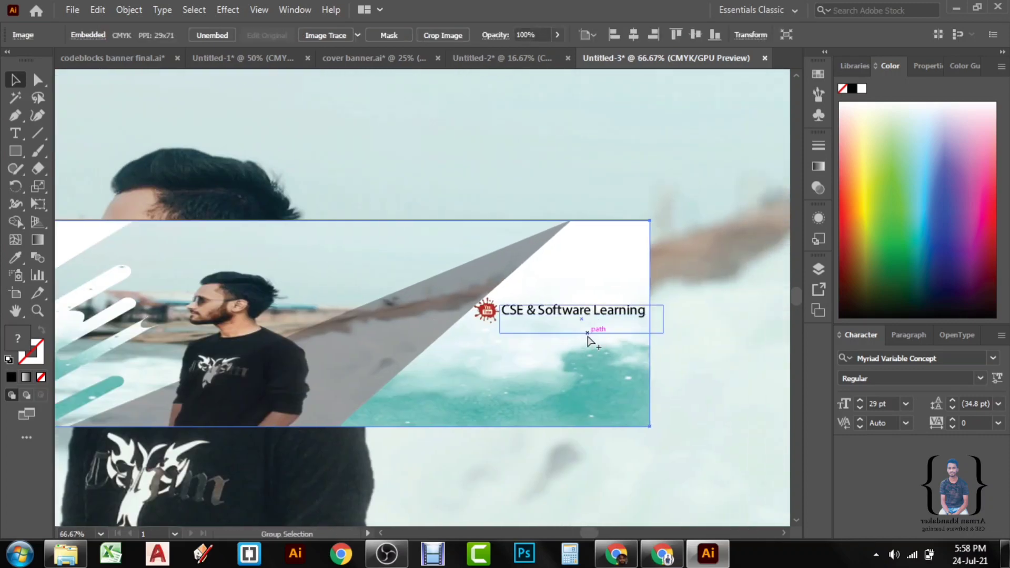
{"action": "scroll", "coordinate": [588, 341], "scroll_direction": "up", "scroll_amount": 1}
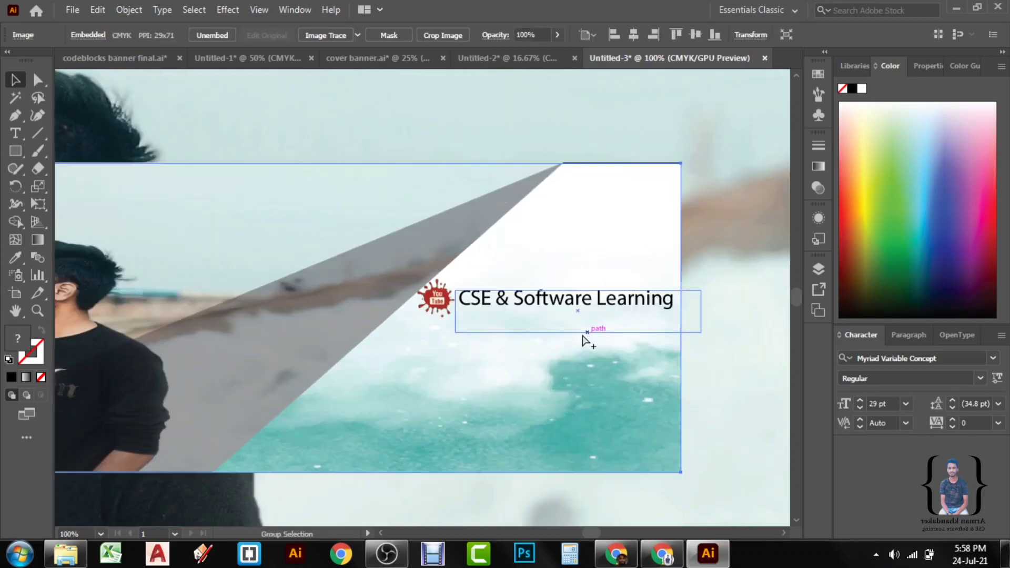
{"action": "left_click", "coordinate": [14, 152]}
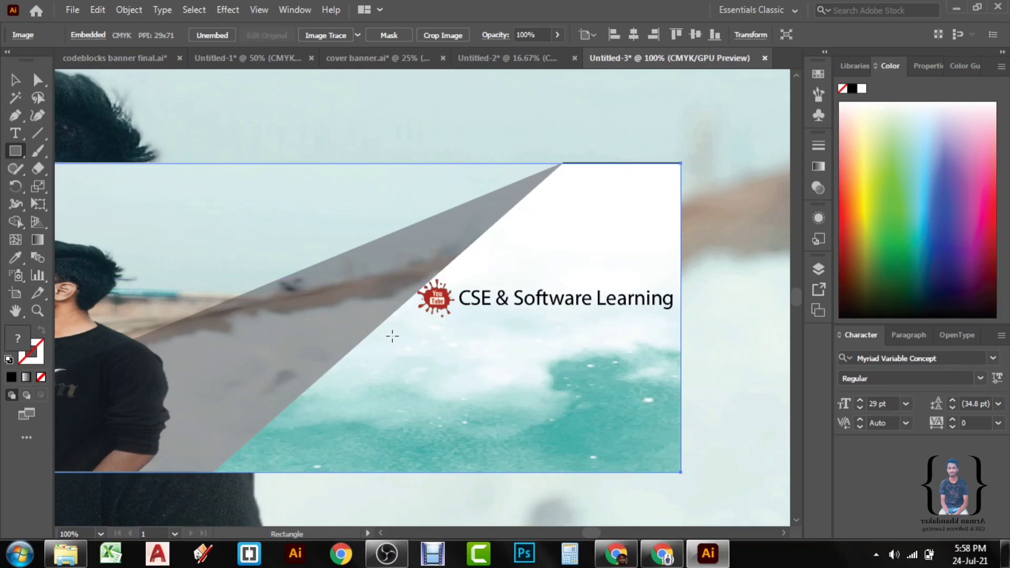
{"action": "mouse_move", "coordinate": [396, 332]}
{"action": "left_mouse_down"}
{"action": "mouse_move", "coordinate": [694, 338]}
{"action": "mouse_move", "coordinate": [680, 338]}
{"action": "left_mouse_up"}
{"action": "left_click_drag", "start_coordinate": [680, 339], "coordinate": [680, 336]}
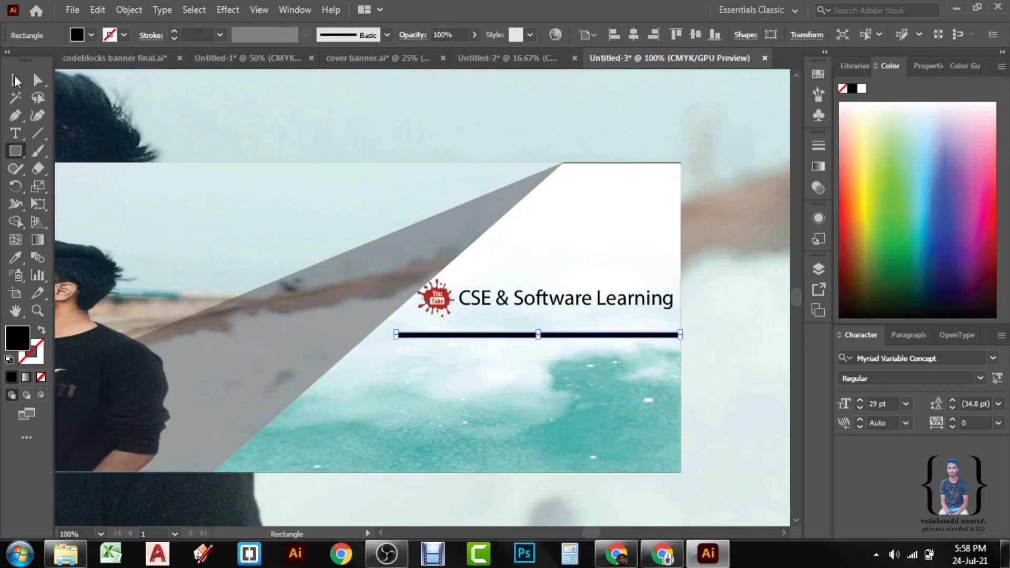
{"action": "left_click", "coordinate": [15, 80]}
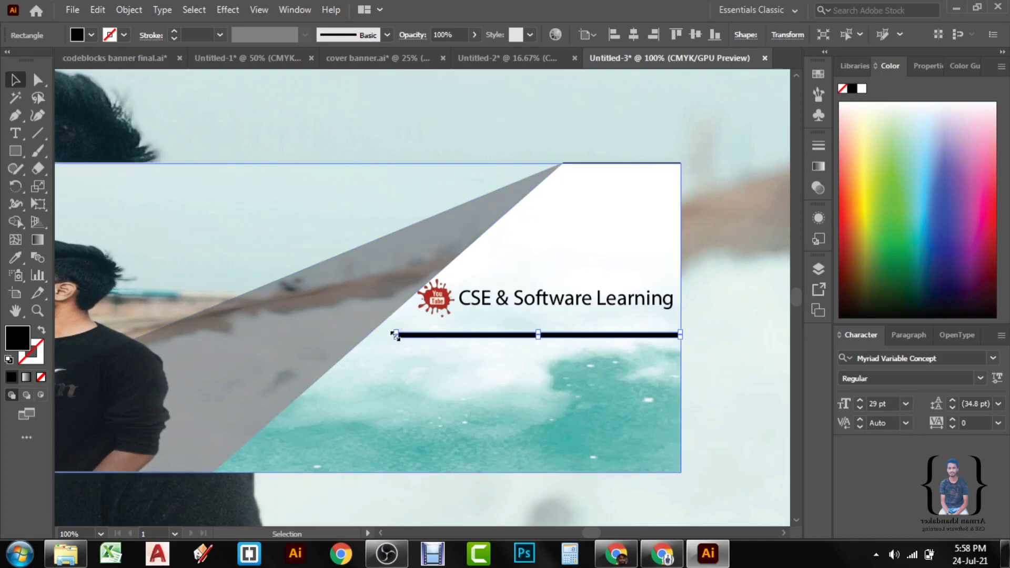
{"action": "left_click_drag", "start_coordinate": [395, 335], "coordinate": [396, 332]}
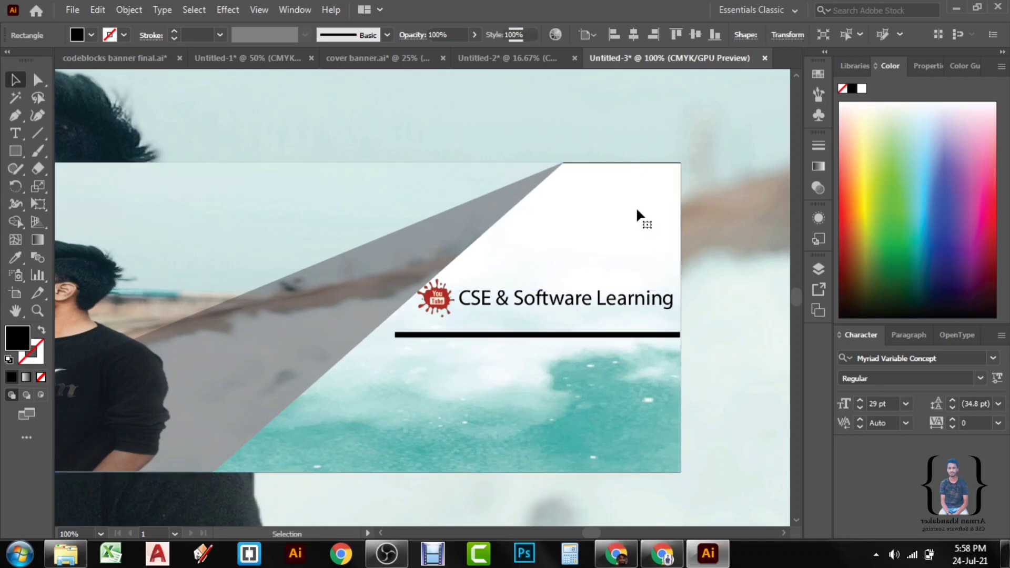
{"action": "left_click", "coordinate": [695, 210]}
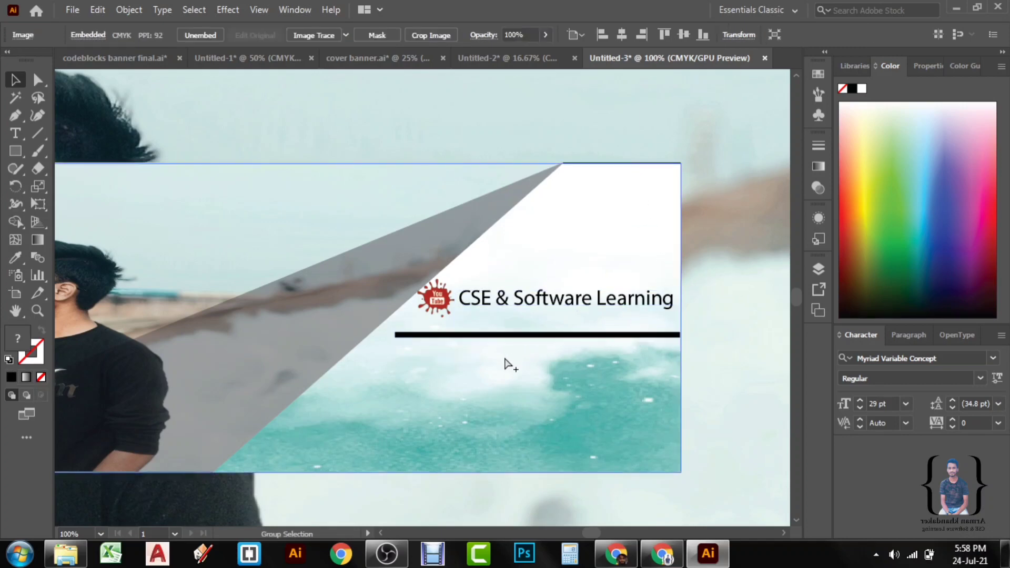
Copy the pngwing.com Subscribe button image from the video 2 folder and paste it into the Illustrator banner document
{"action": "scroll", "coordinate": [257, 427], "scroll_direction": "down", "scroll_amount": 2, "text": "alt"}
{"action": "left_click", "coordinate": [66, 554]}
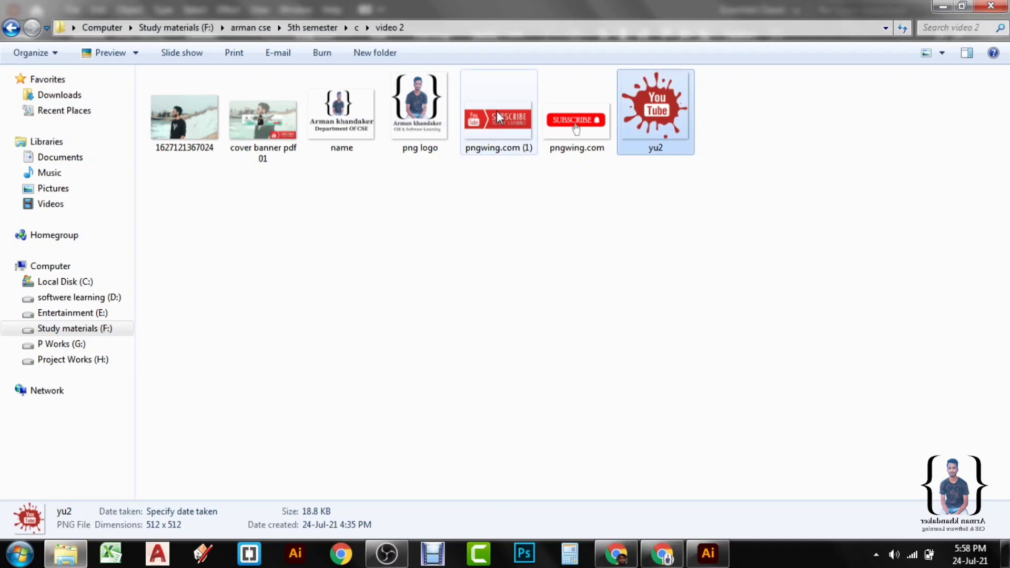
{"action": "left_click", "coordinate": [568, 120]}
{"action": "right_click", "coordinate": [569, 120]}
{"action": "left_click", "coordinate": [603, 445]}
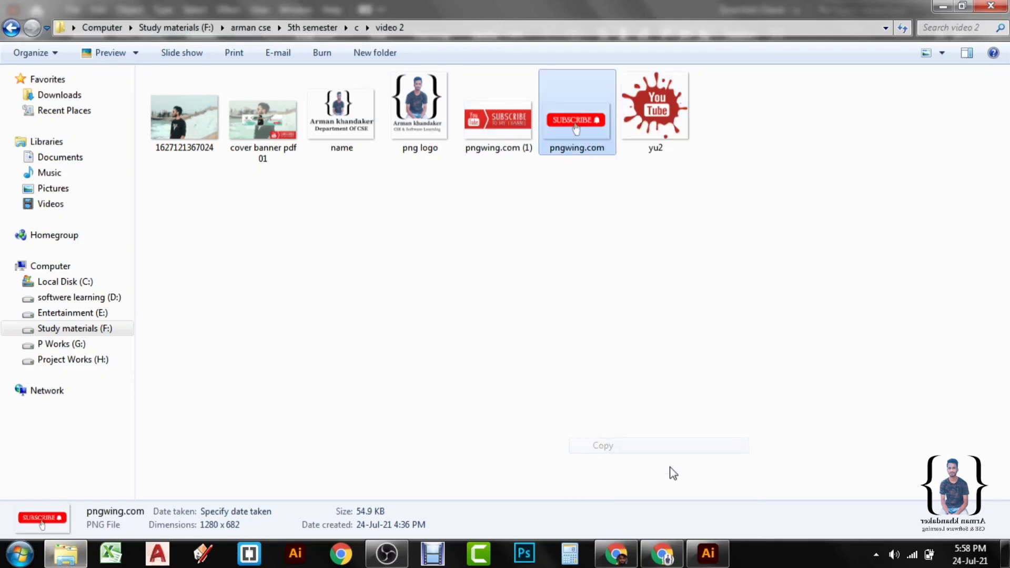
{"action": "left_click", "coordinate": [710, 562]}
{"action": "key", "text": "ctrl+v"}
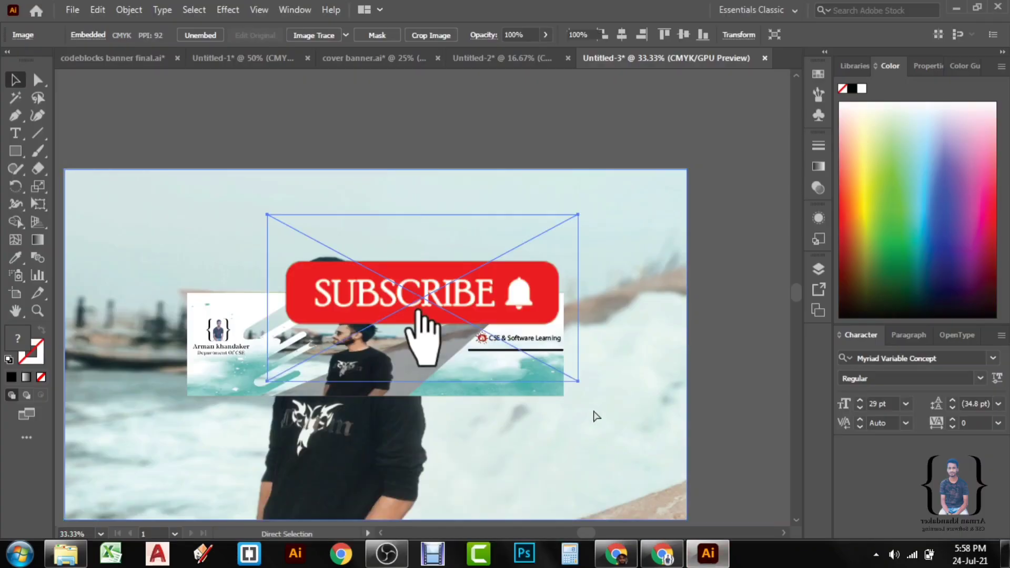
Scale the Subscribe image down to under half its size and move it below the black divider line
{"action": "left_click_drag", "start_coordinate": [577, 380], "coordinate": [405, 289]}
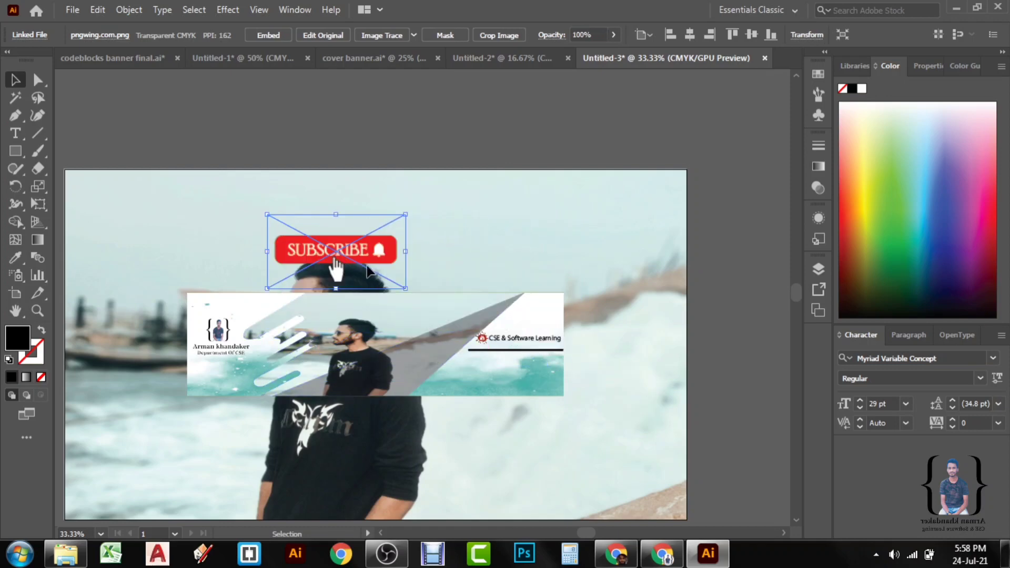
{"action": "left_click_drag", "start_coordinate": [334, 258], "coordinate": [495, 368]}
{"action": "key", "text": "ctrl+1"}
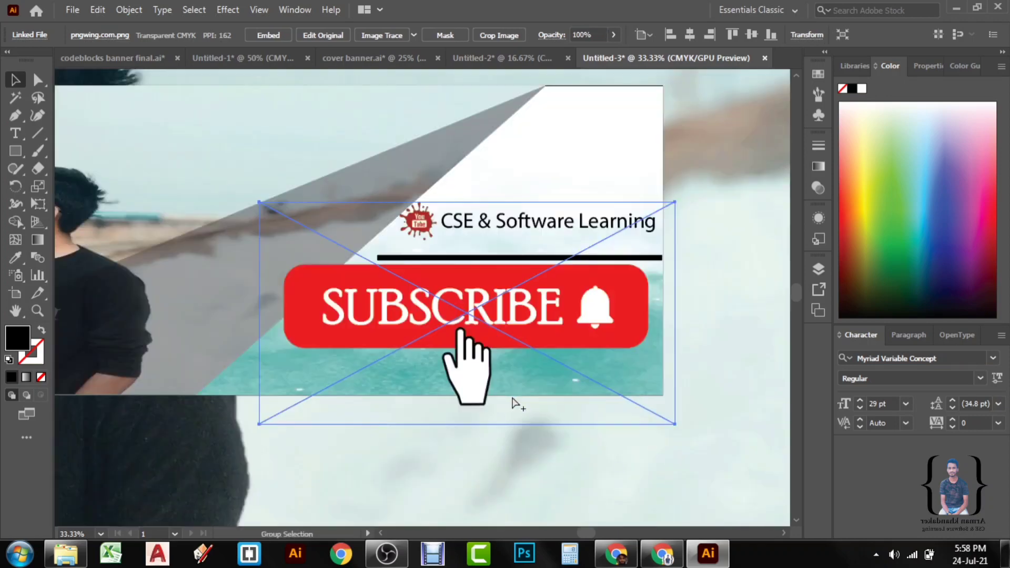
Shrink the Subscribe image further, centre it below the divider line and squeeze its height slightly
{"action": "left_click_drag", "start_coordinate": [253, 199], "coordinate": [420, 289]}
{"action": "left_click_drag", "start_coordinate": [556, 360], "coordinate": [504, 323]}
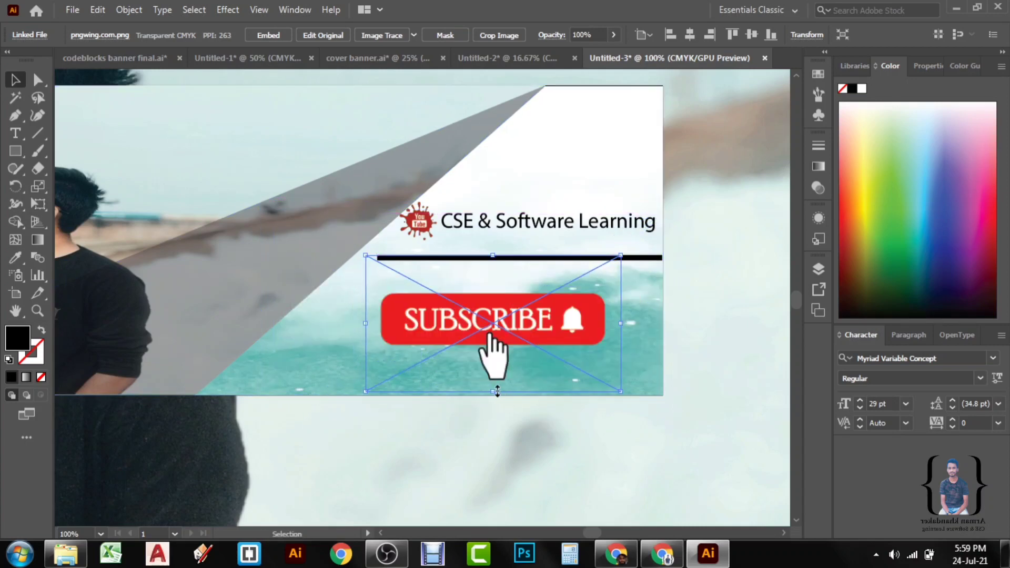
{"action": "left_click_drag", "start_coordinate": [493, 390], "coordinate": [493, 362]}
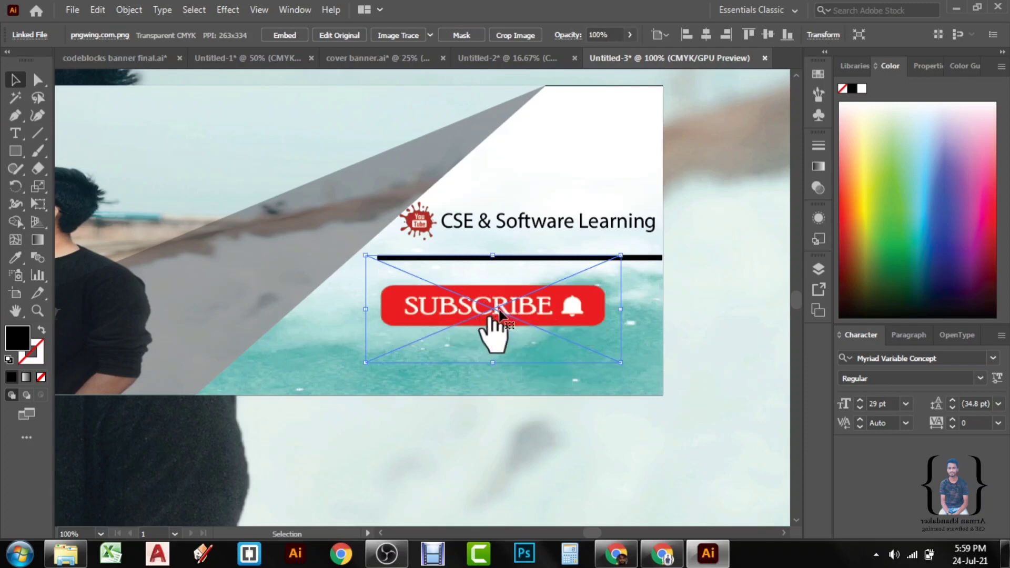